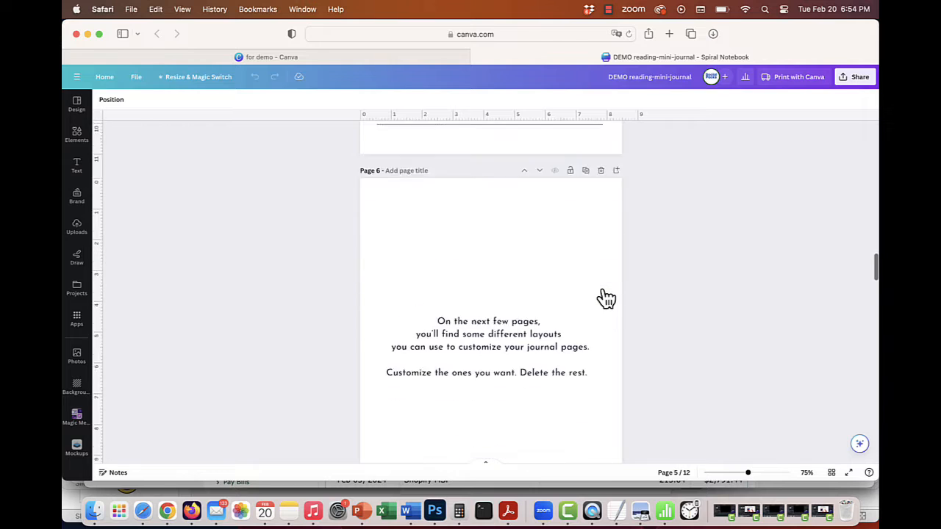
# Step: Review the remaining layout pages of the reading mini journal template, from page 6 to page 12
pyautogui.scroll(-10, 601, 298)
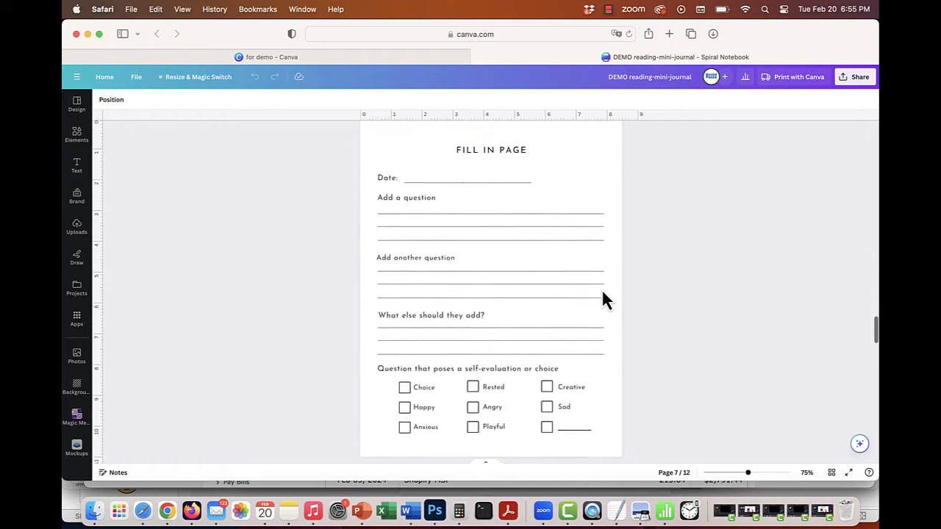
pyautogui.scroll(-10, 605, 300)
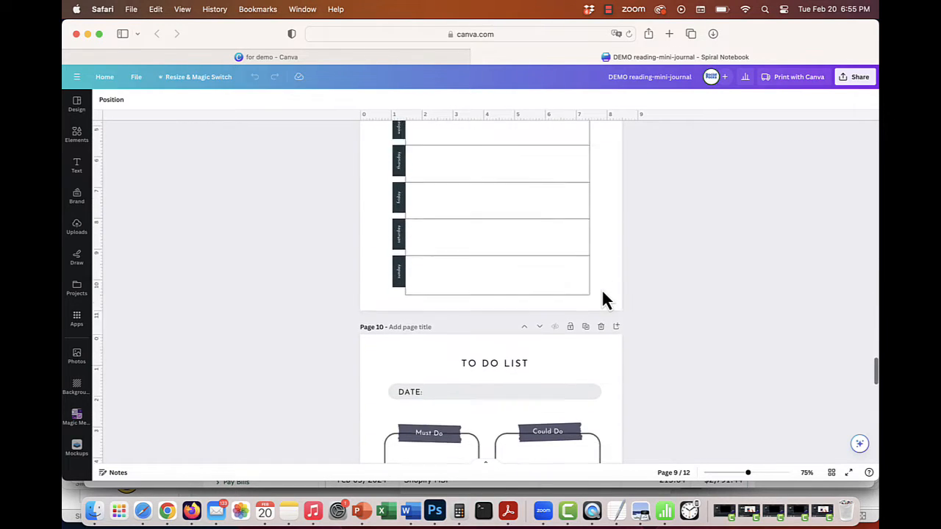
pyautogui.scroll(-10, 601, 300)
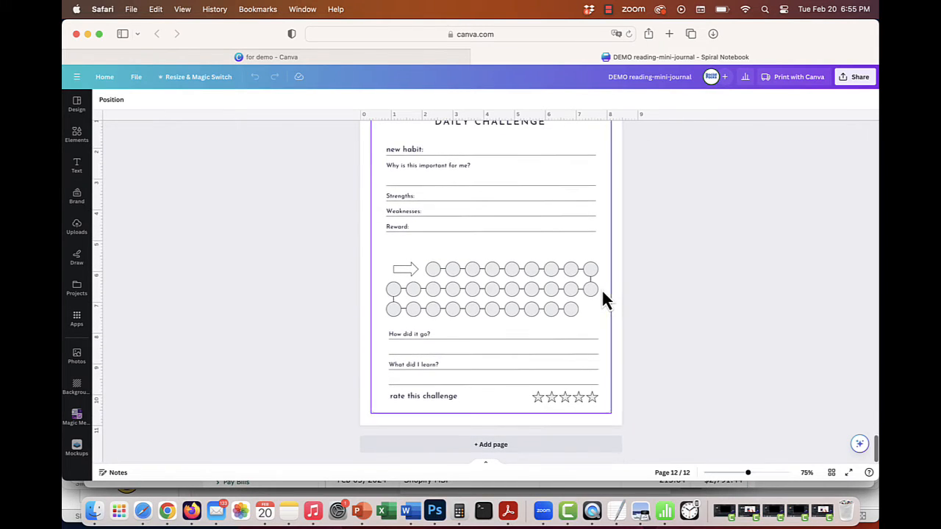
pyautogui.click(829, 474)
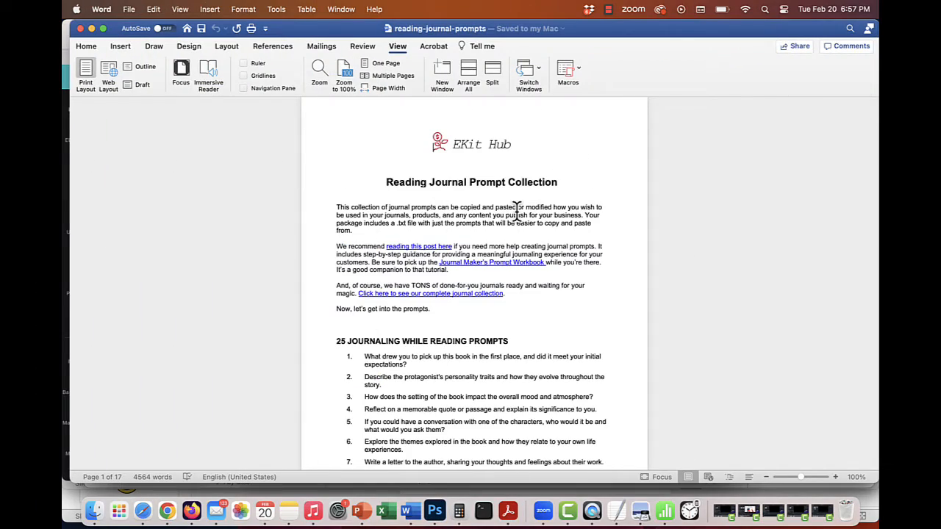
# Step: Switch to the reading-journal-prompts document in Word and read through its prompt lists by category
pyautogui.scroll(-5, 517, 212)
pyautogui.scroll(-8, 516, 211)
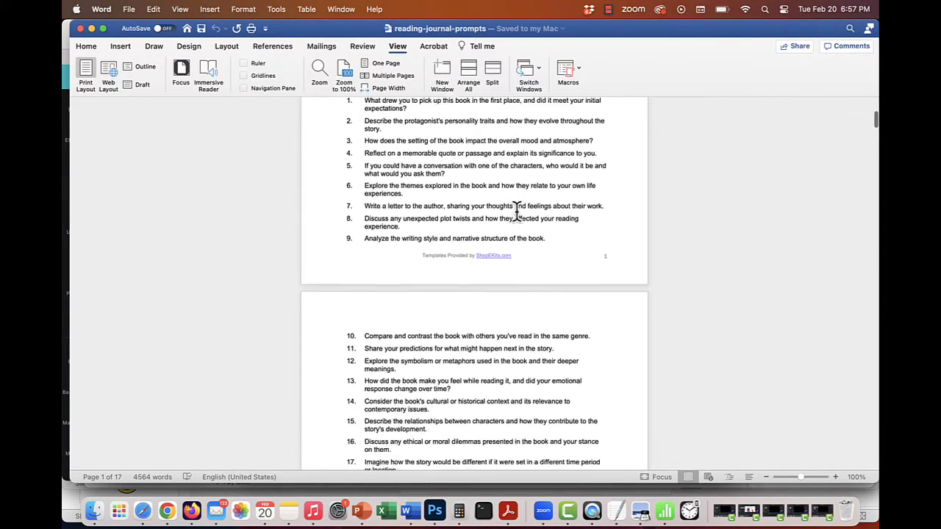
pyautogui.scroll(-8, 517, 211)
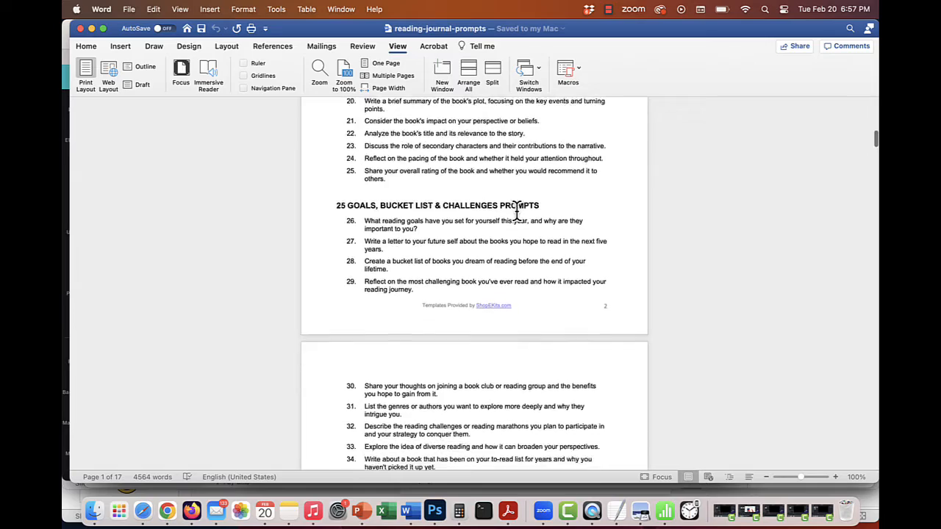
pyautogui.scroll(-5, 517, 212)
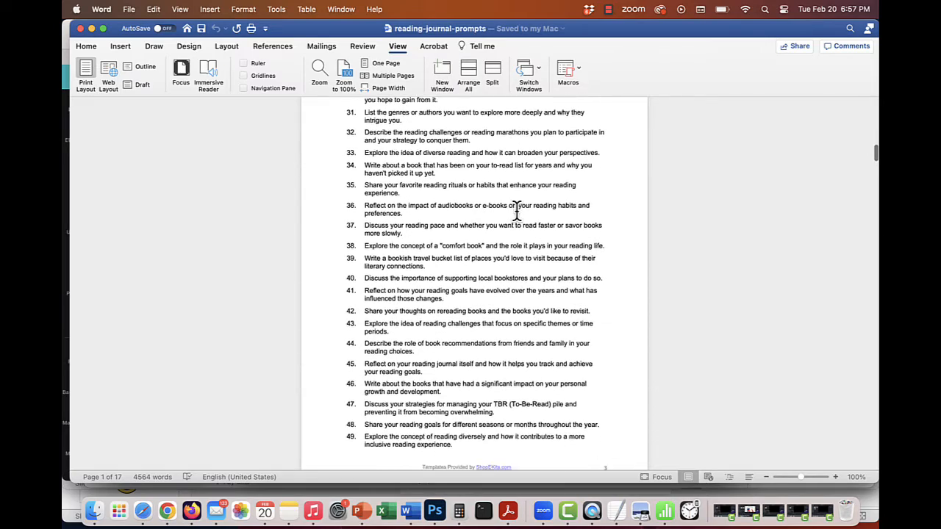
pyautogui.scroll(-10, 517, 212)
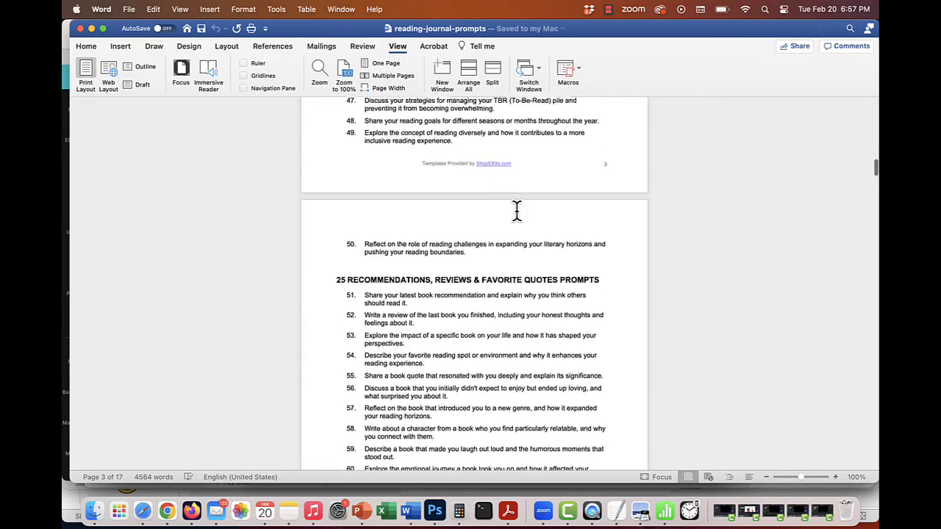
pyautogui.scroll(-12, 517, 212)
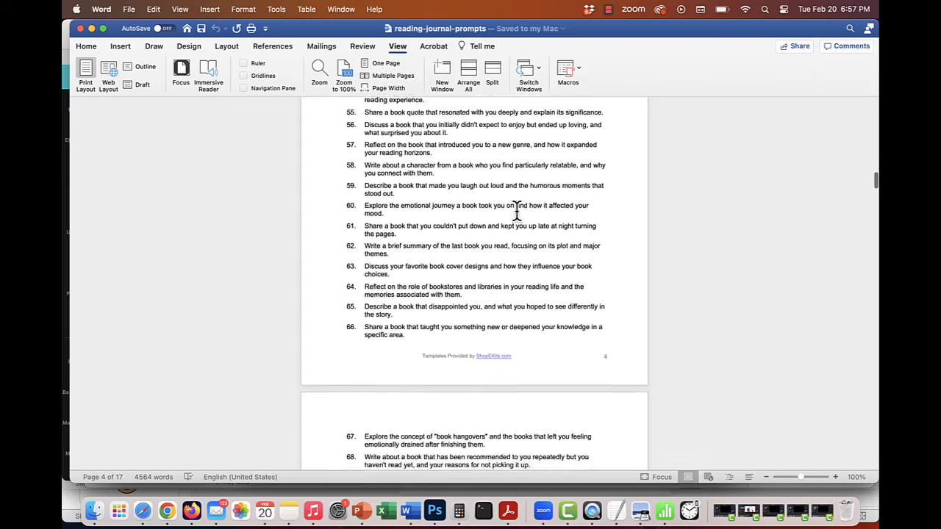
pyautogui.scroll(-9, 517, 212)
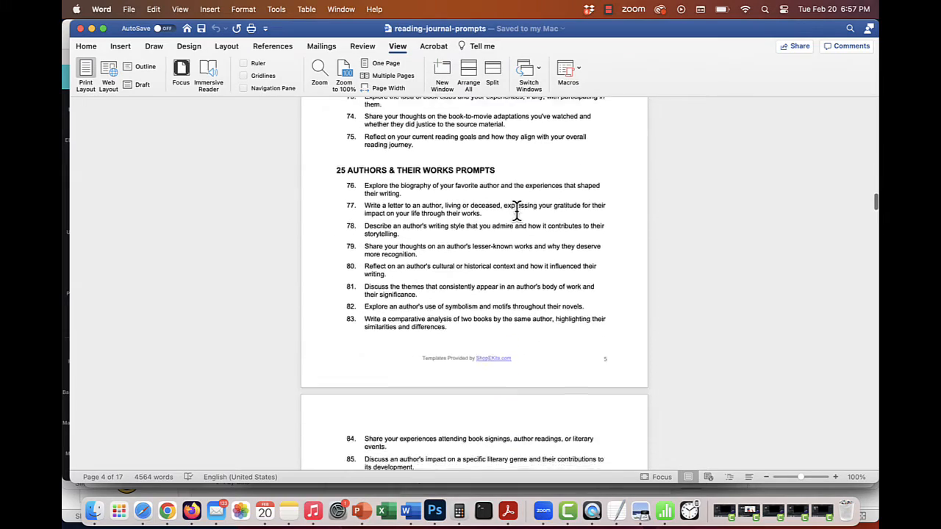
pyautogui.scroll(-14, 517, 212)
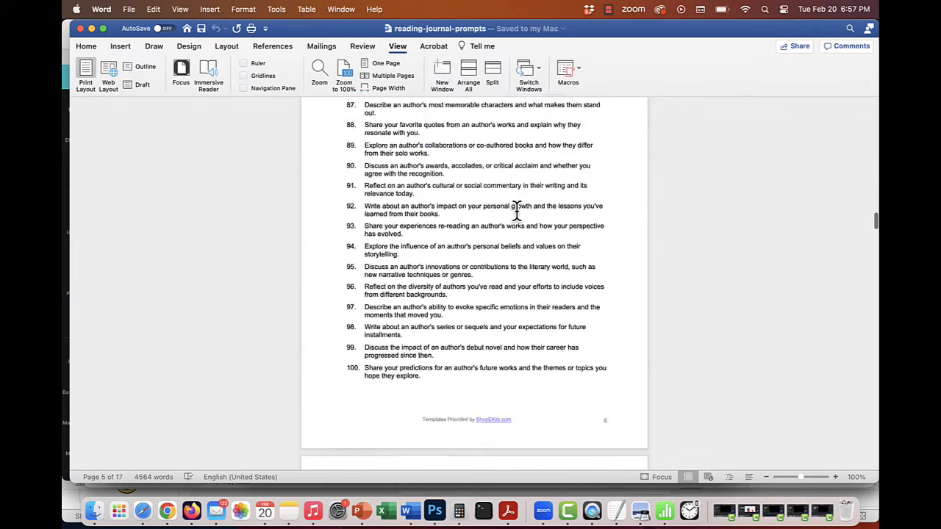
pyautogui.scroll(-15, 517, 211)
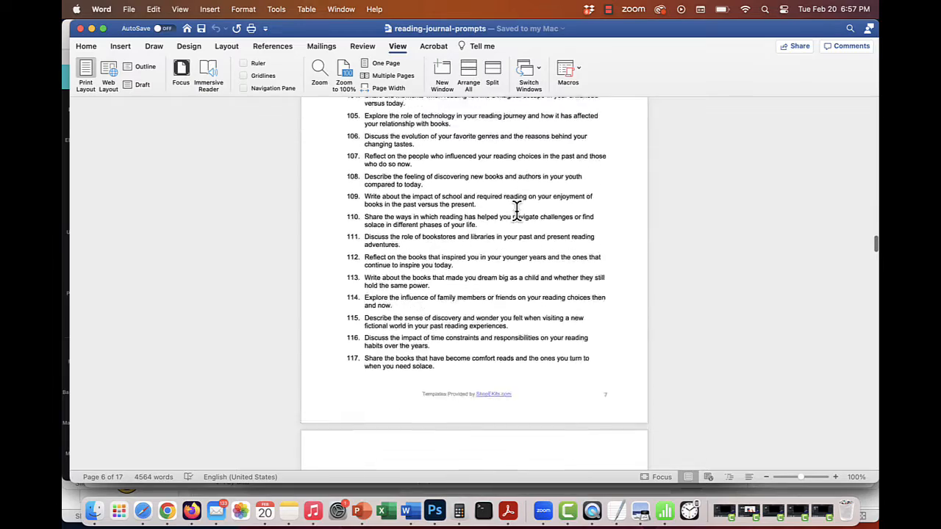
pyautogui.scroll(-5, 517, 212)
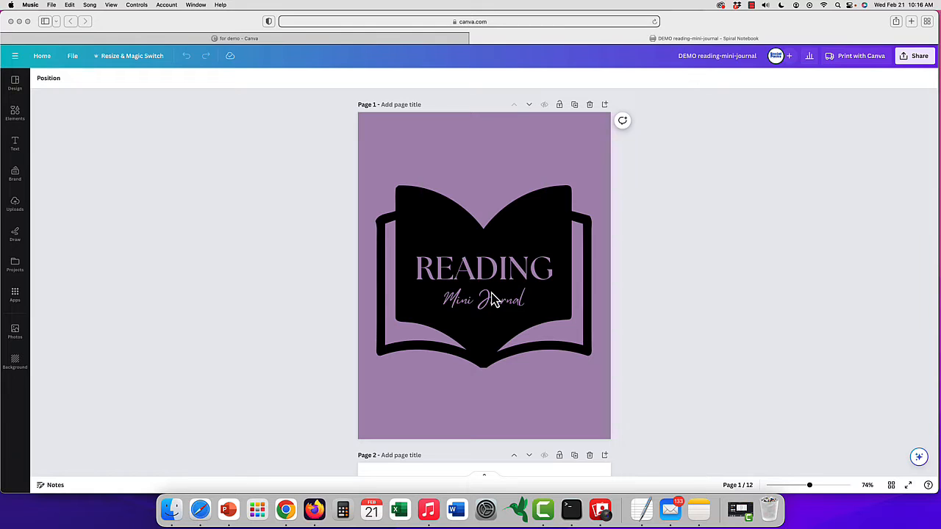
# Step: In Canva's page overview, move page 2 with the purple books behind page 3, and open page 6 in the editor
pyautogui.click(891, 487)
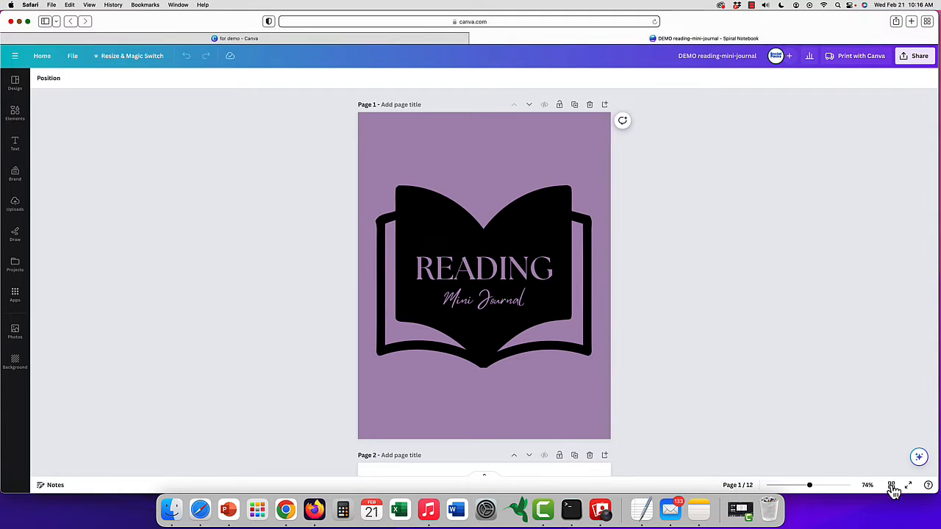
pyautogui.click(892, 486)
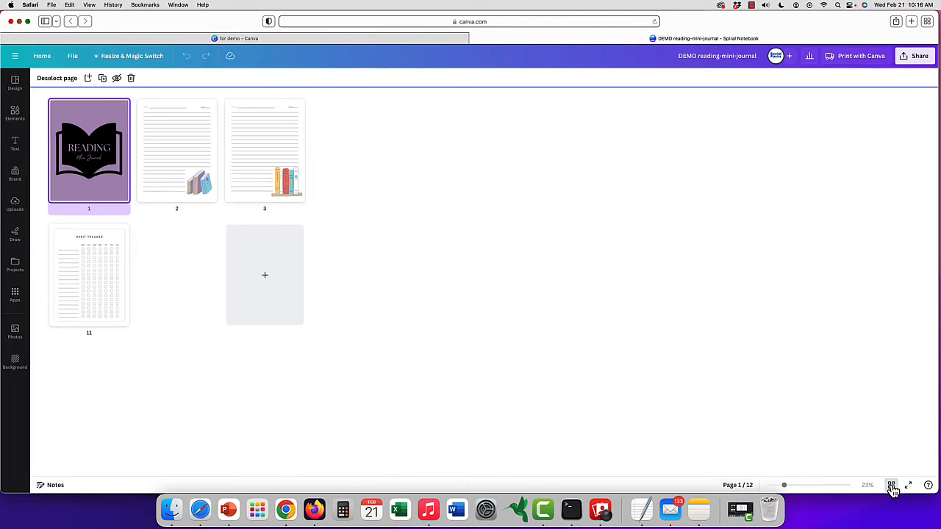
pyautogui.moveTo(186, 161); pyautogui.dragTo(290, 159)
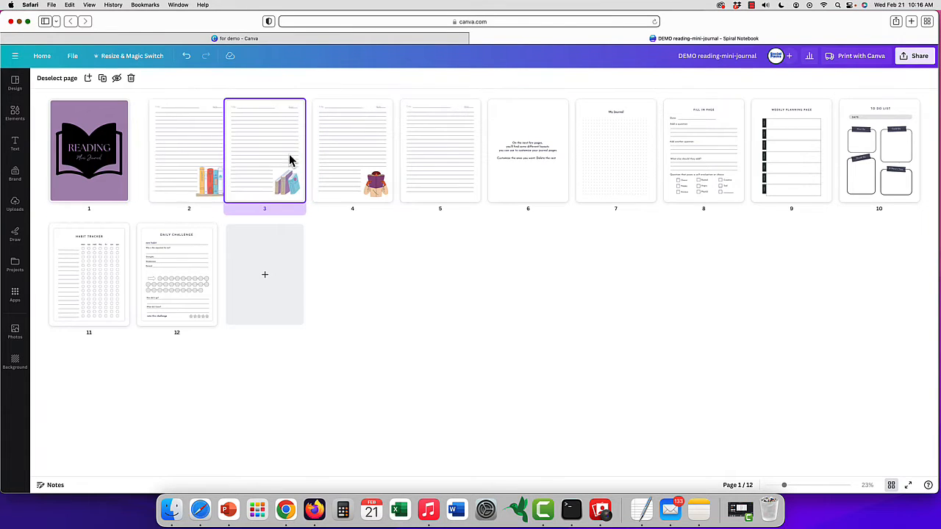
pyautogui.click(542, 162)
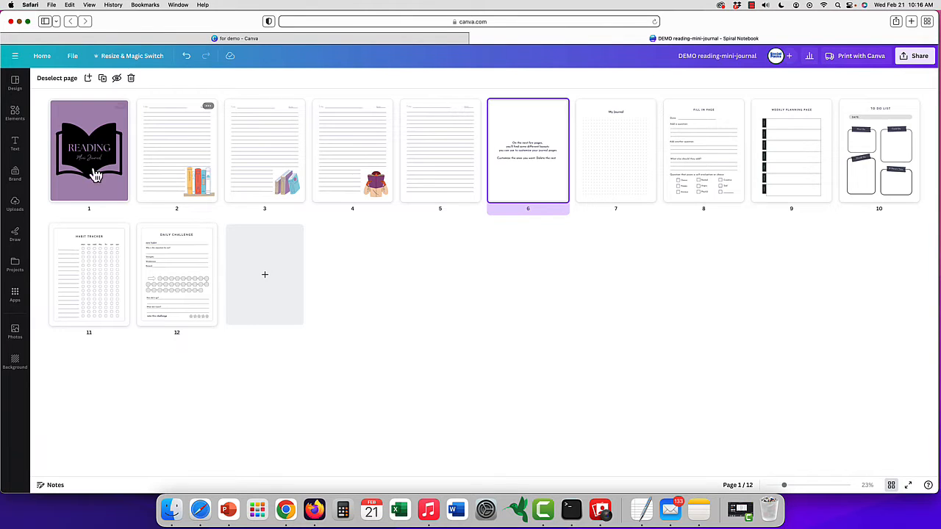
pyautogui.click(892, 485)
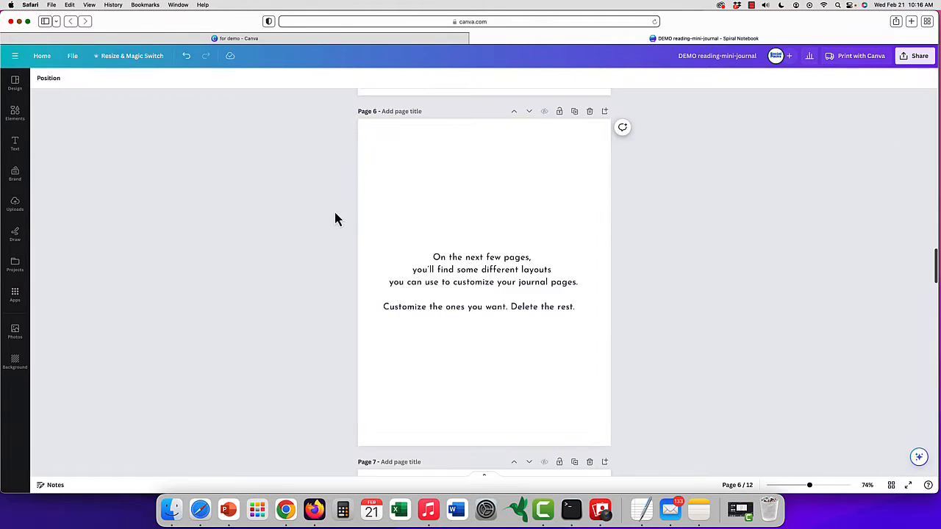
# Step: Show the cover page's layers and select the book graphic, READING and Mini Journal layers together
pyautogui.scroll(15, 482, 187)
pyautogui.scroll(5, 483, 193)
pyautogui.click(478, 189)
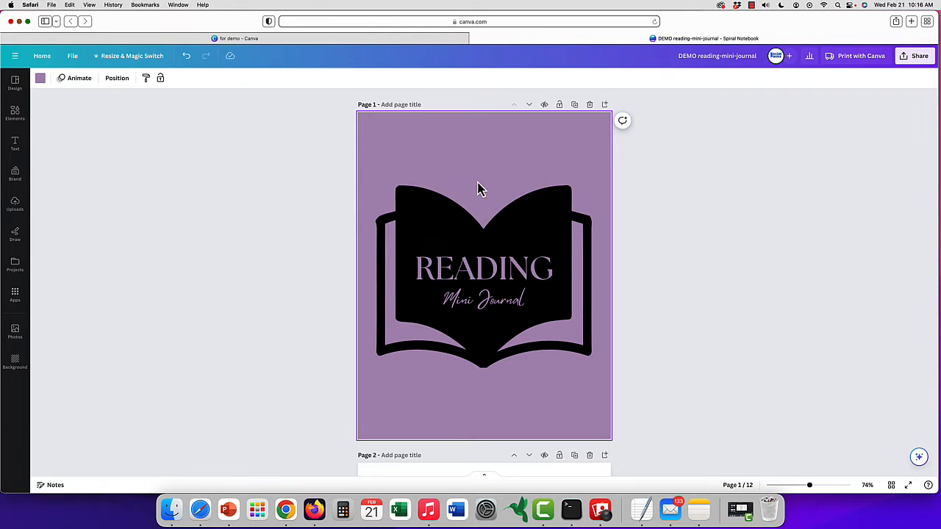
pyautogui.click(117, 79)
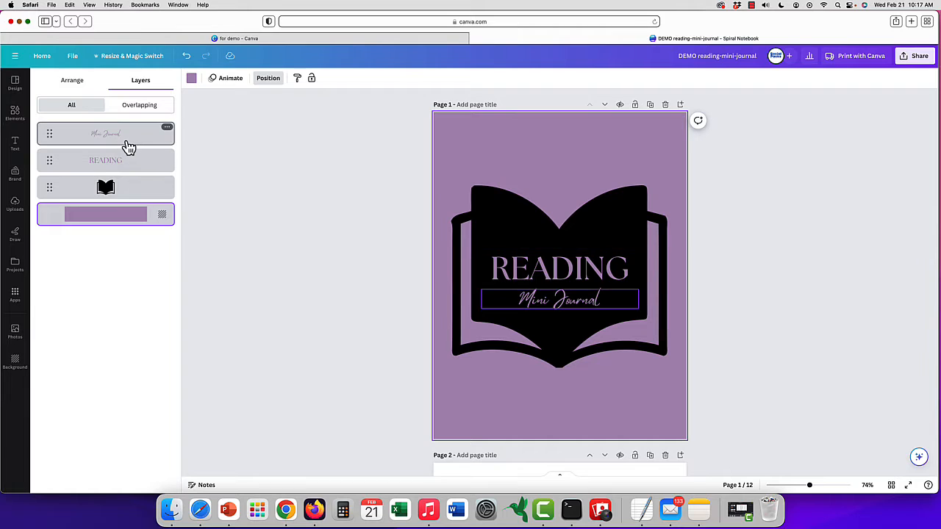
pyautogui.click(132, 164)
pyautogui.click(133, 186)
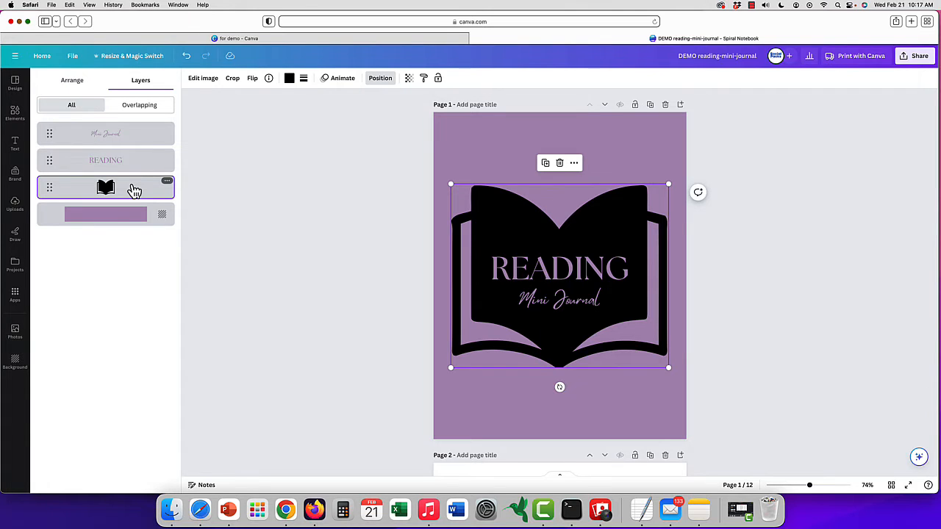
pyautogui.keyDown('shift'); pyautogui.click(144, 168); pyautogui.keyUp('shift')
pyautogui.keyDown('shift'); pyautogui.click(138, 142); pyautogui.keyUp('shift')
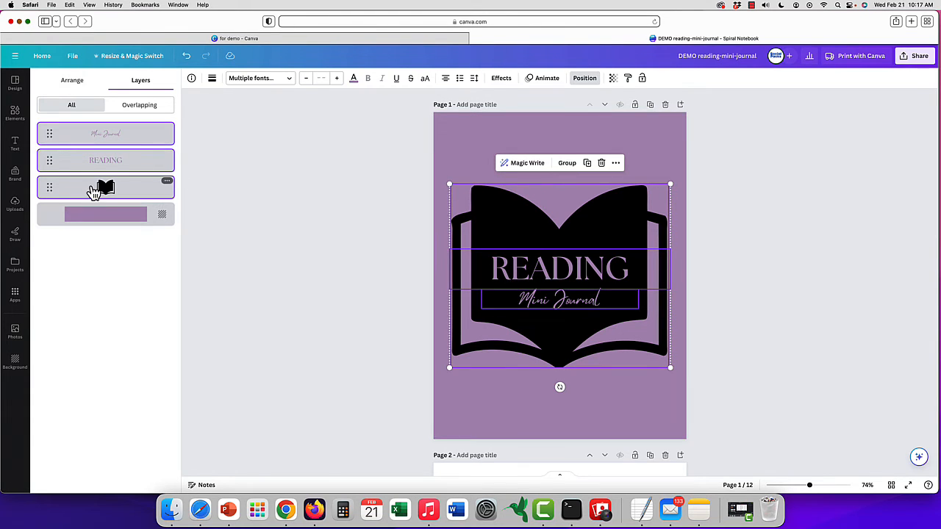
# Step: Delete the cover's purple background and search the elements for "books", showing only photos
pyautogui.click(629, 136)
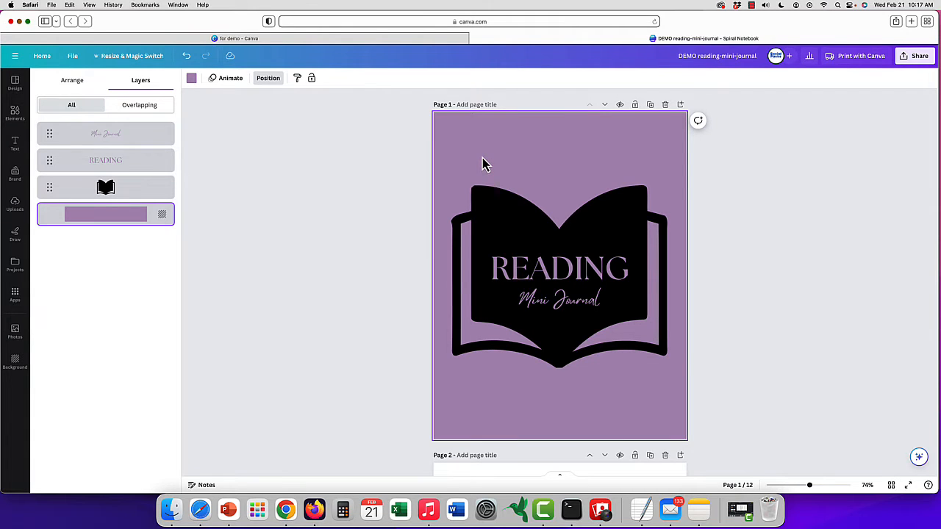
pyautogui.press('Delete')
pyautogui.click(15, 110)
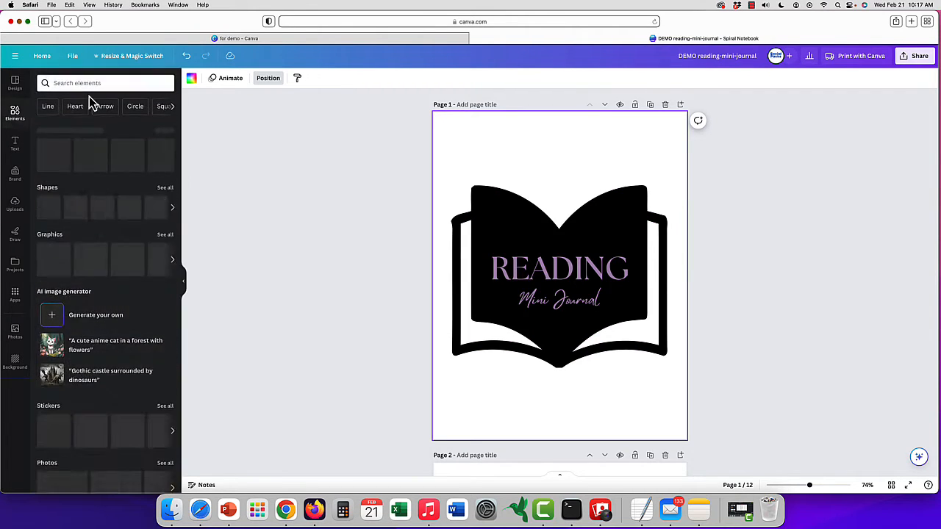
pyautogui.click(94, 83)
pyautogui.write('books')
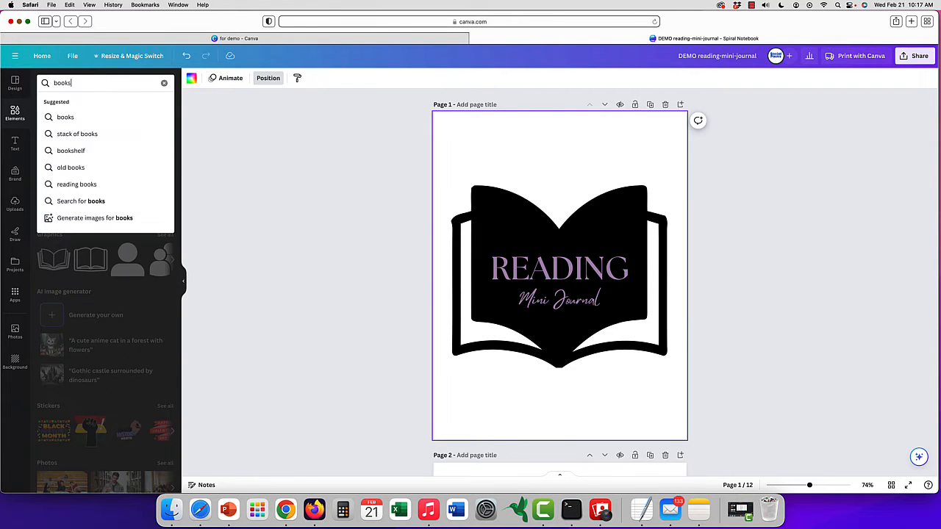
pyautogui.press('Return')
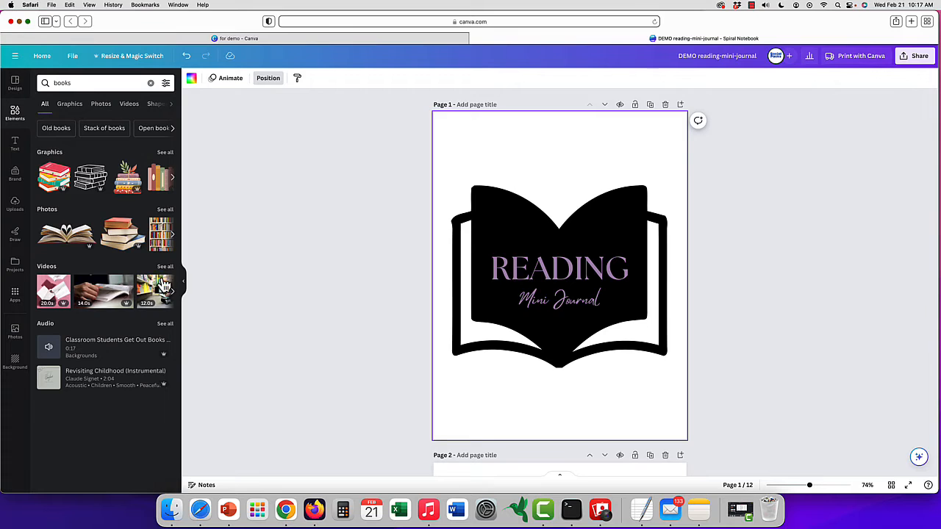
pyautogui.click(165, 209)
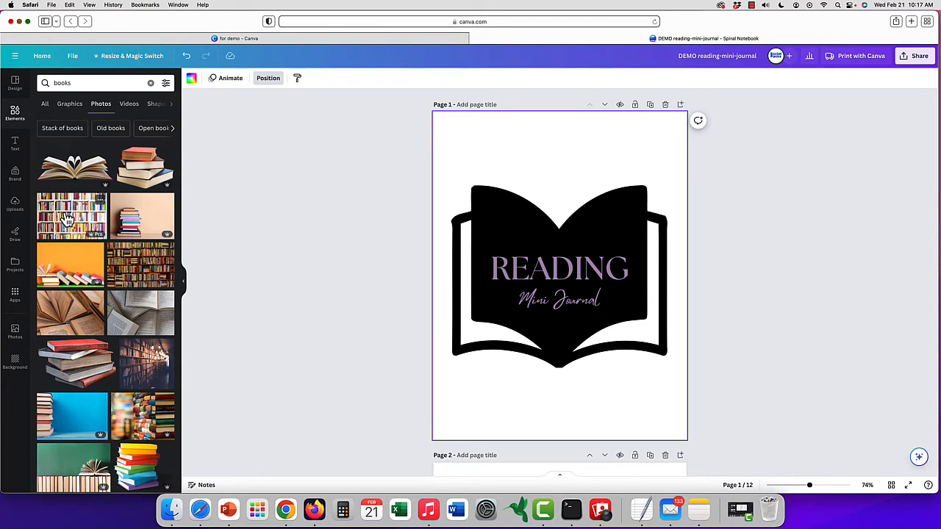
# Step: Add the photo of white shelves full of colourful books to the cover and set it as the page background
pyautogui.moveTo(66, 214); pyautogui.dragTo(549, 266)
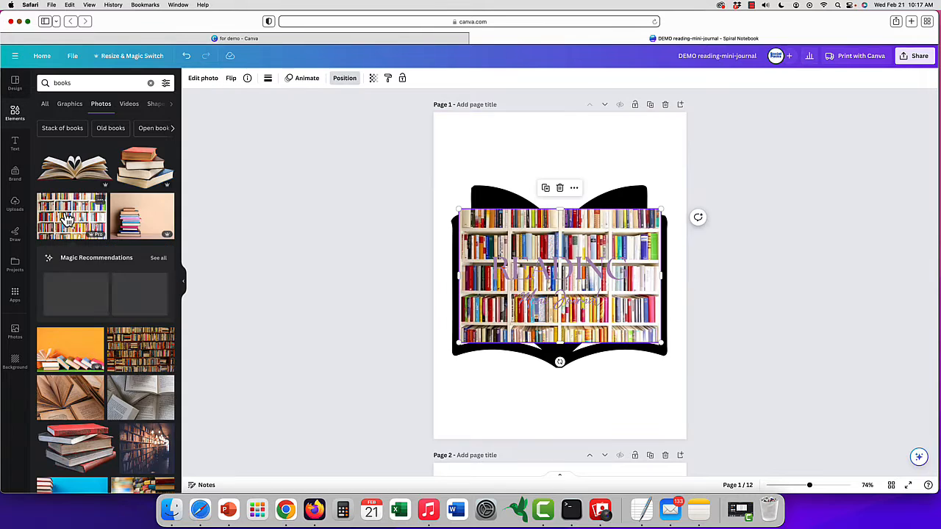
pyautogui.rightClick(641, 236)
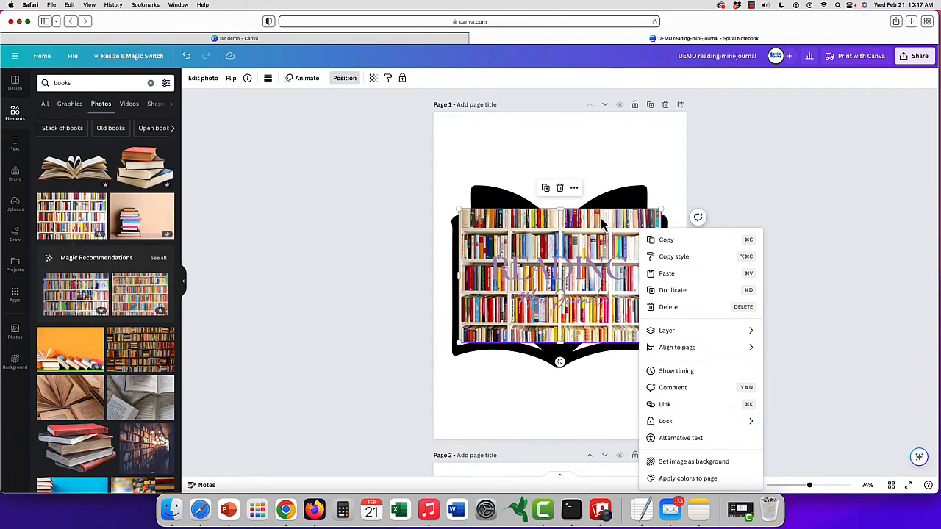
pyautogui.click(694, 462)
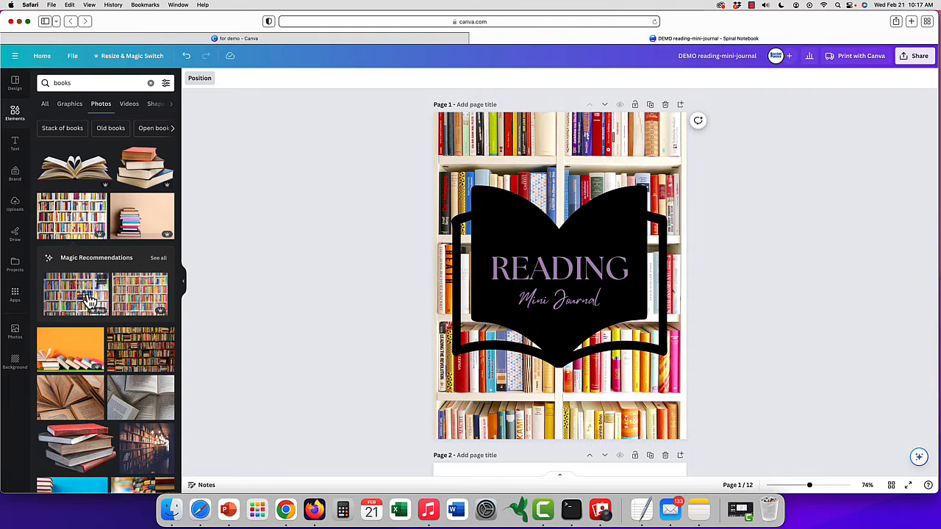
pyautogui.scroll(-3, 89, 302)
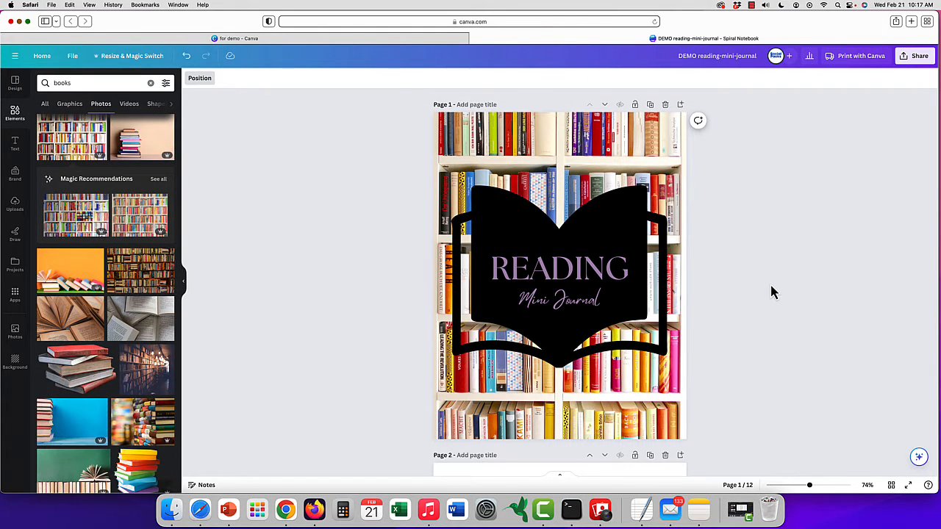
# Step: Move the READING title on the cover slightly up and to the right
pyautogui.click(609, 272)
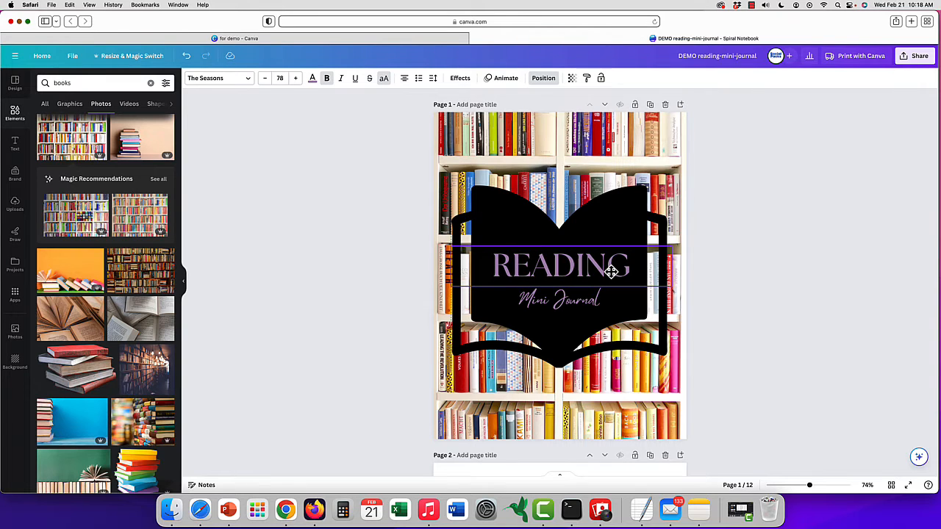
pyautogui.moveTo(612, 271); pyautogui.dragTo(614, 271)
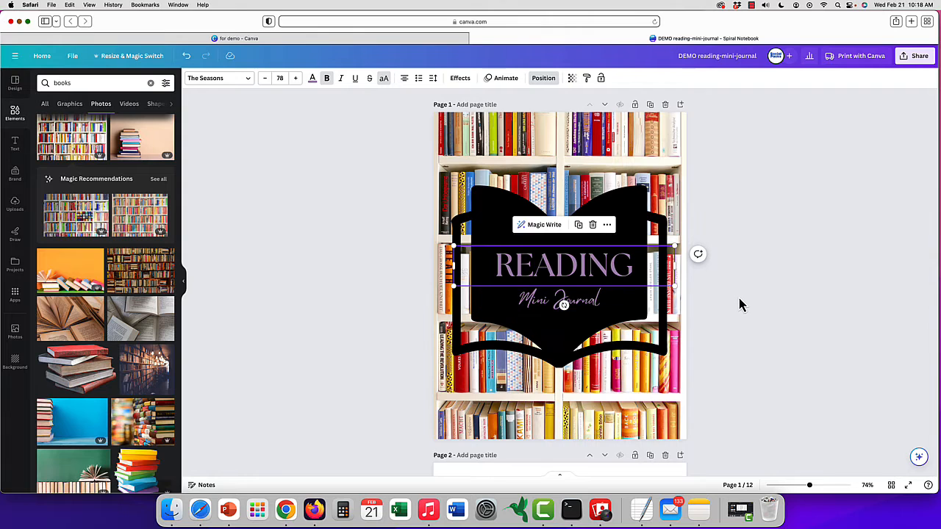
# Step: Look through the journal's lined pages and the sample layouts from page 2 through page 10
pyautogui.scroll(-5, 739, 305)
pyautogui.scroll(-3, 739, 303)
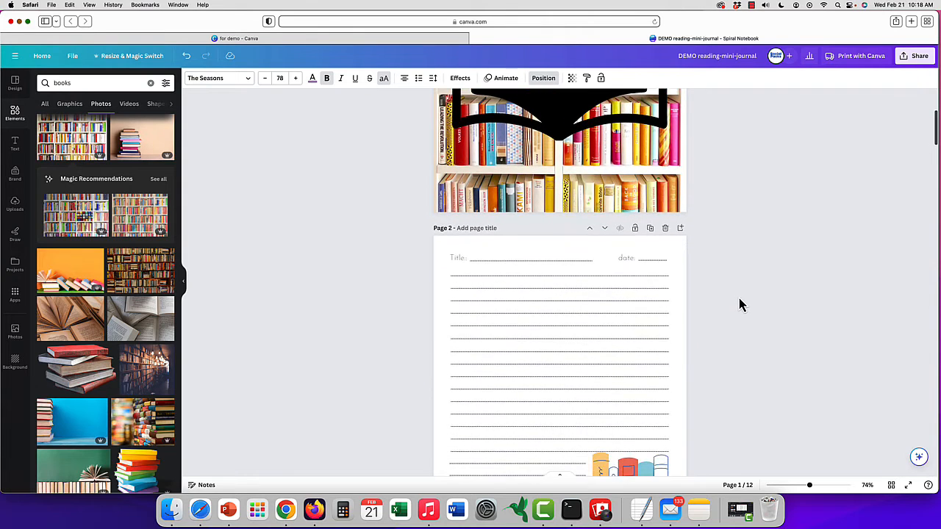
pyautogui.scroll(-2, 740, 305)
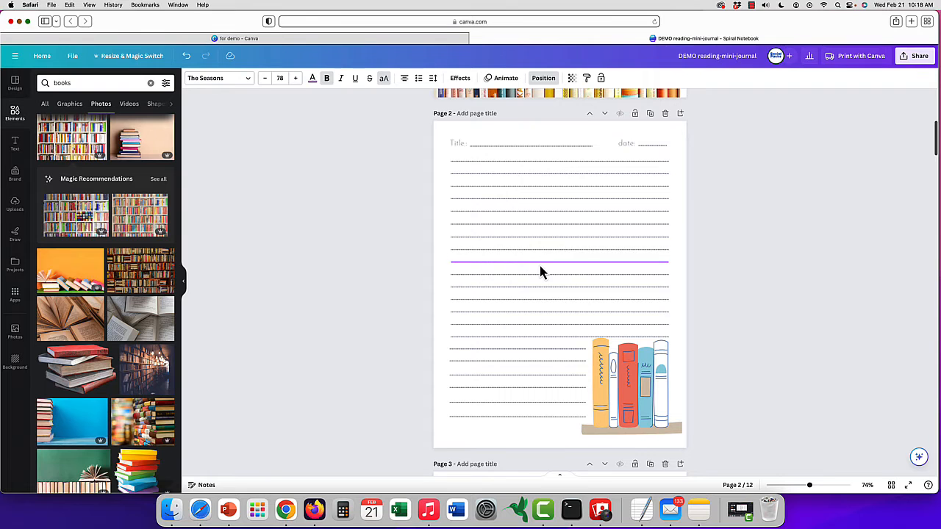
pyautogui.scroll(-2, 541, 272)
pyautogui.scroll(4, 542, 269)
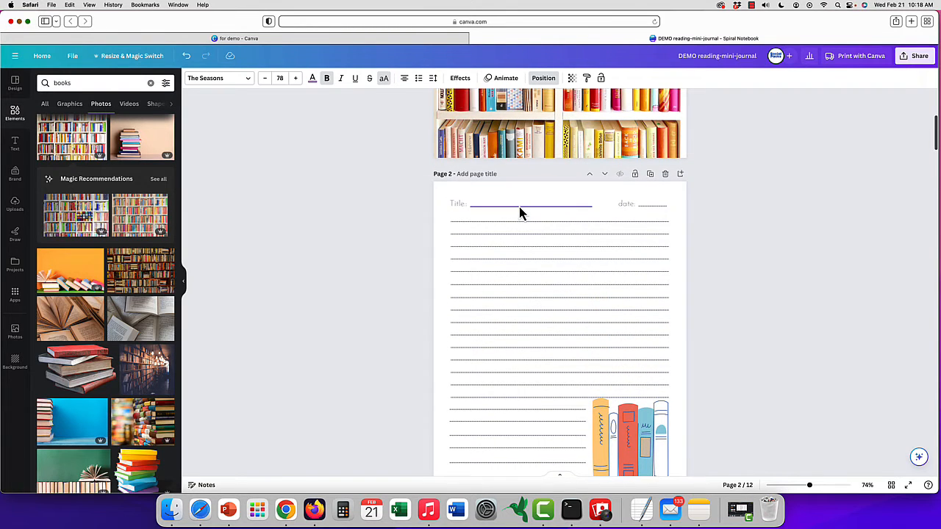
pyautogui.scroll(-14, 519, 213)
pyautogui.scroll(-14, 519, 212)
pyautogui.scroll(-8, 519, 212)
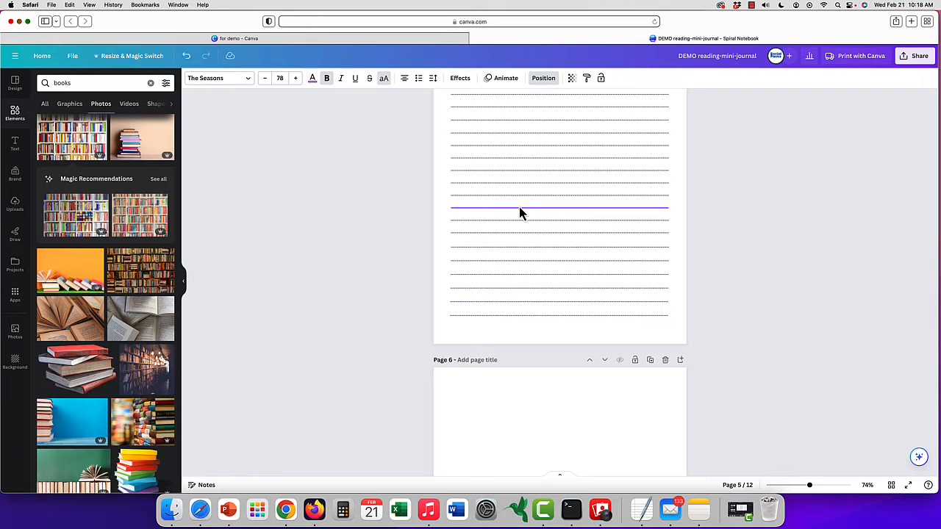
pyautogui.scroll(-9, 519, 213)
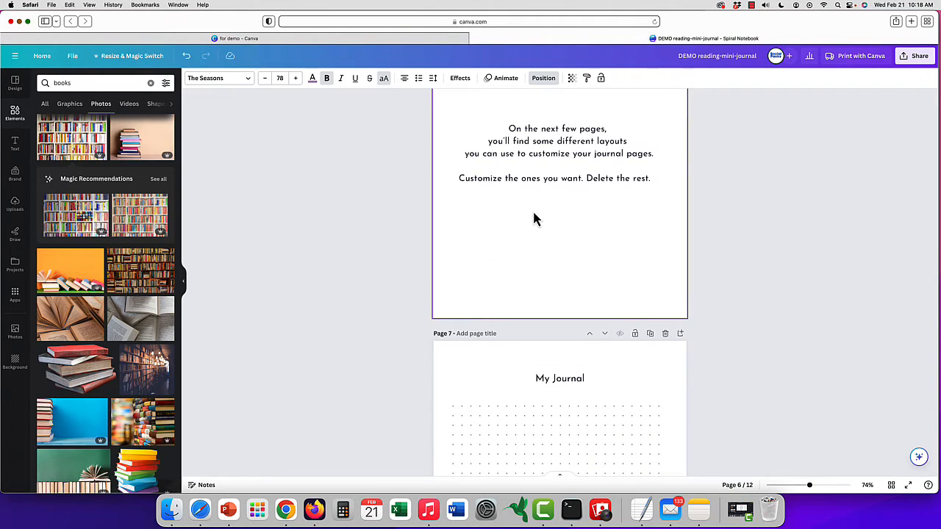
pyautogui.scroll(-12, 533, 218)
pyautogui.scroll(-20, 534, 222)
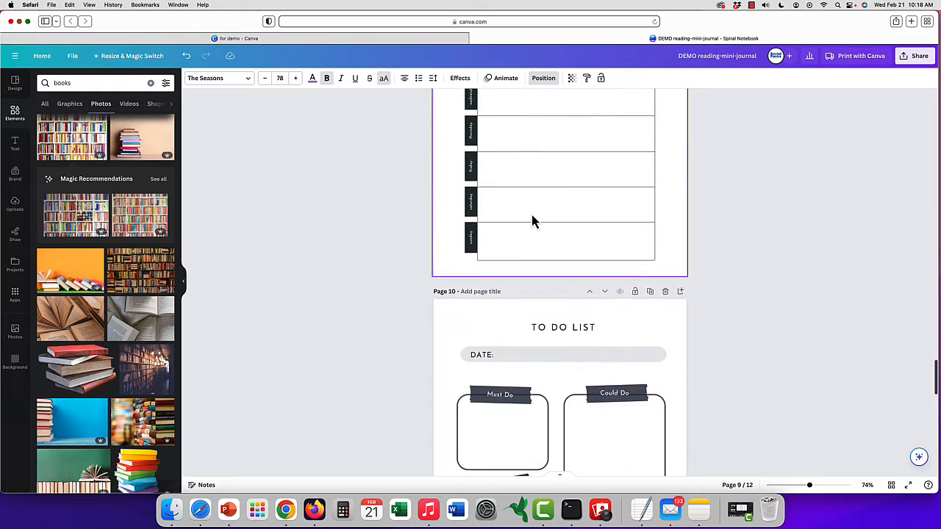
# Step: Change the HABIT TRACKER title on page 11 to DAILY READING GOALS
pyautogui.scroll(-3, 533, 223)
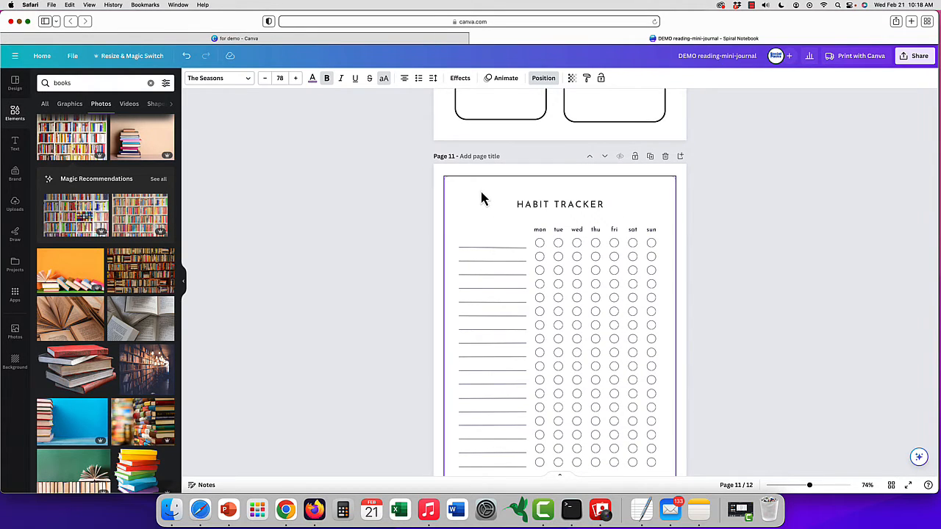
pyautogui.click(533, 204)
pyautogui.click(551, 204)
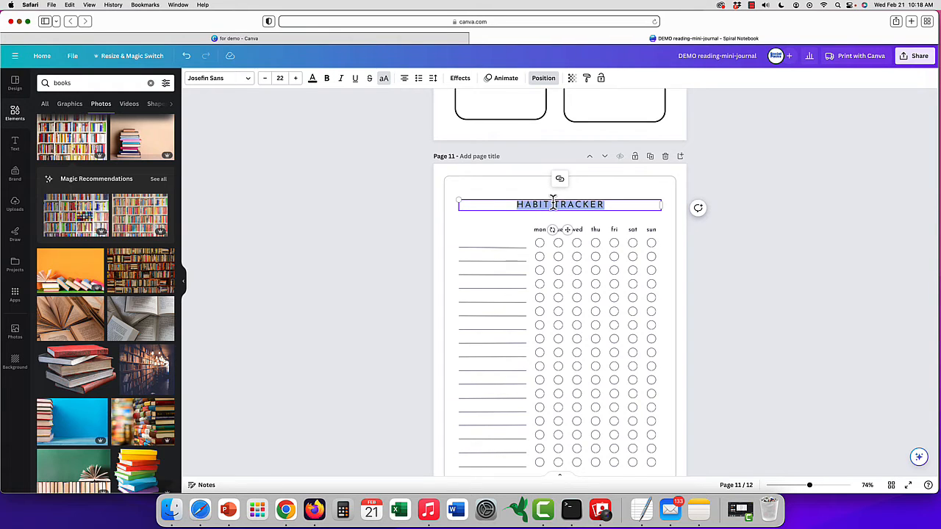
pyautogui.write('DAILY REA')
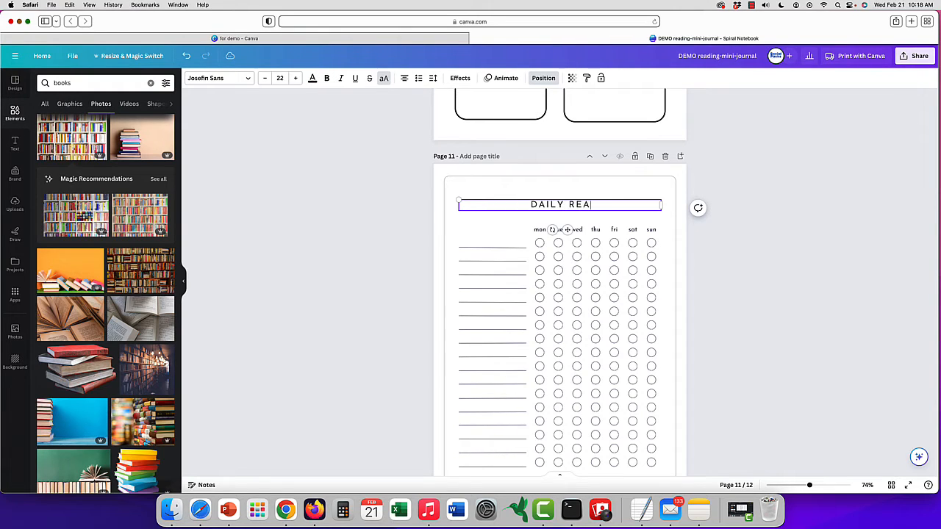
pyautogui.write('DING GOALS')
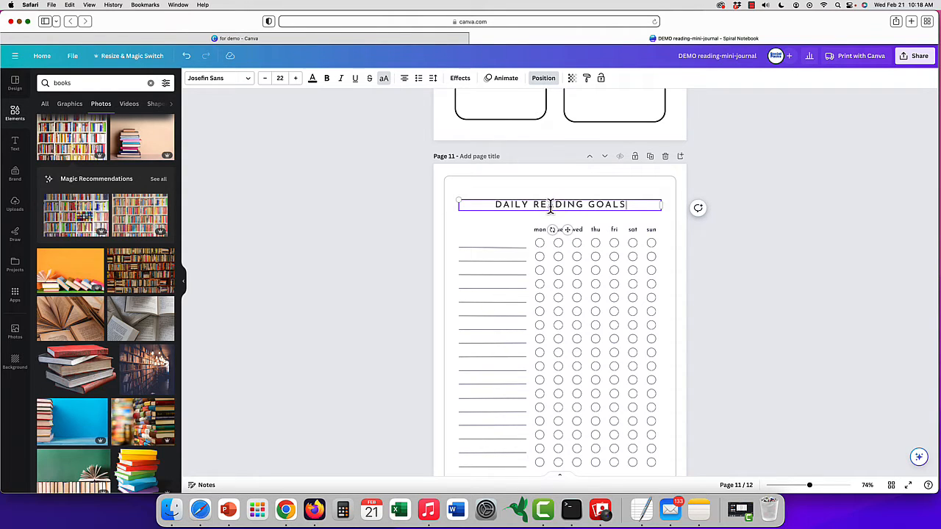
pyautogui.click(480, 247)
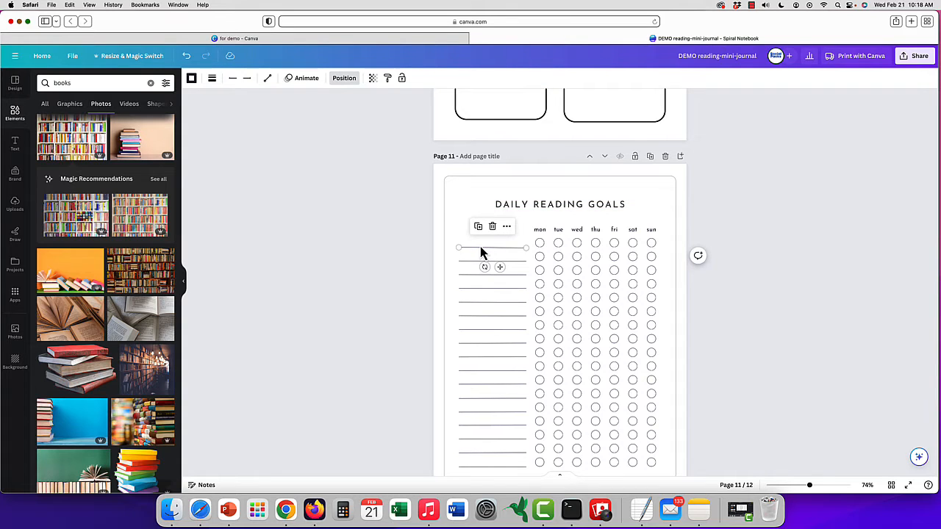
# Step: Show only graphics for "books" and add the stack of books with green and orange leaves to page 11
pyautogui.click(666, 200)
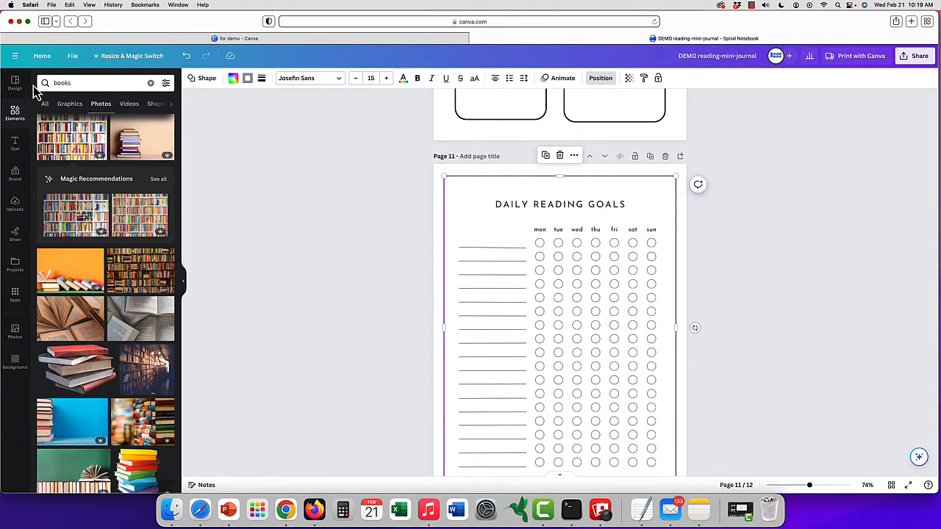
pyautogui.click(67, 105)
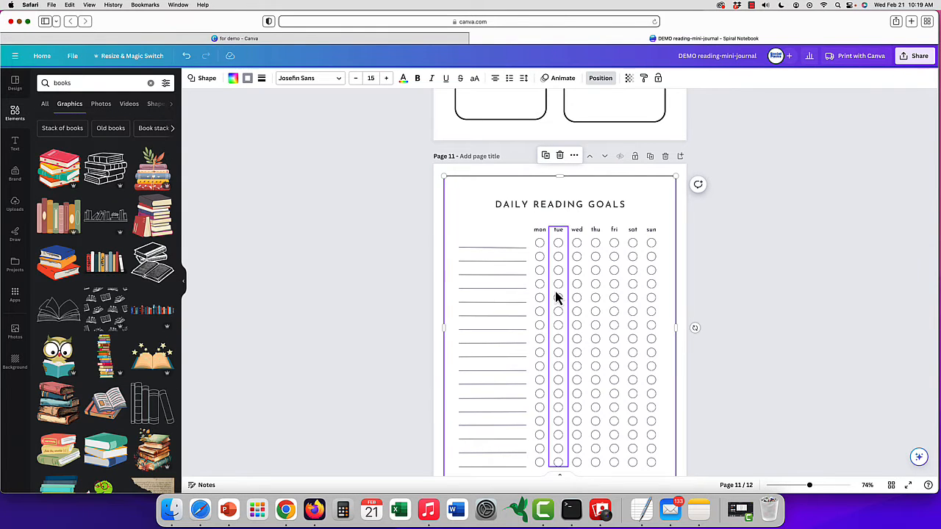
pyautogui.click(150, 180)
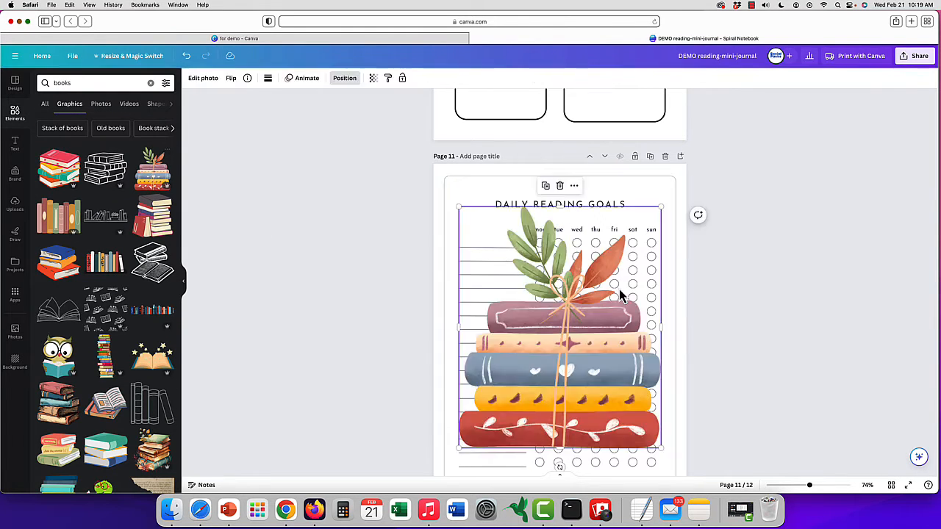
# Step: Try the leafy book stack graphic as the background of page 11 and undo it
pyautogui.rightClick(595, 367)
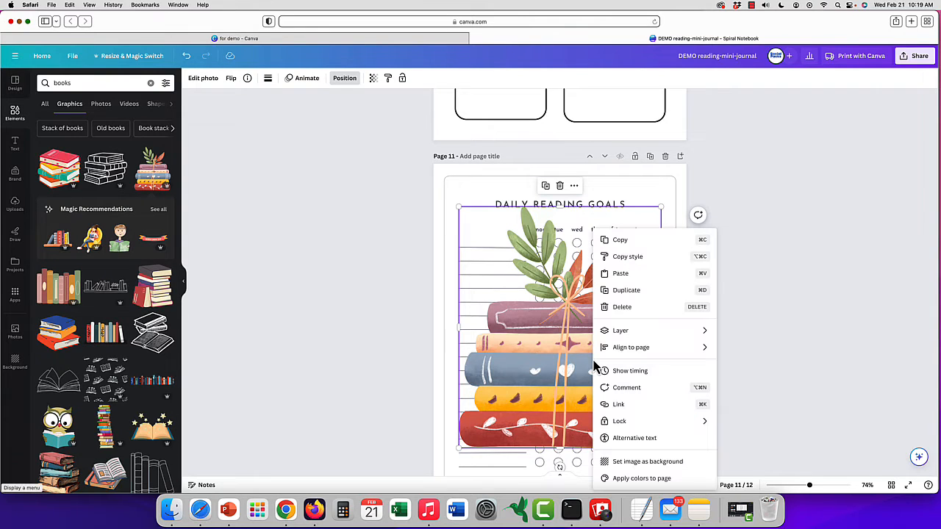
pyautogui.click(567, 363)
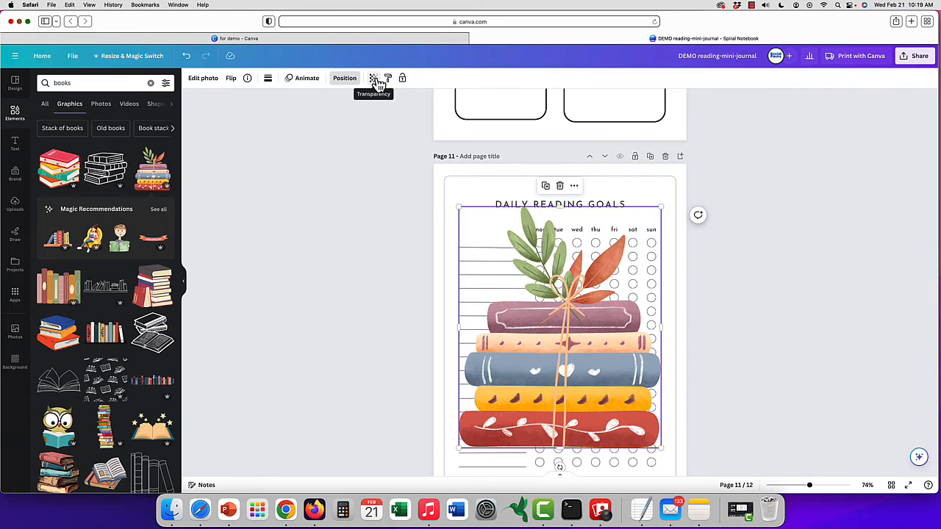
pyautogui.rightClick(625, 411)
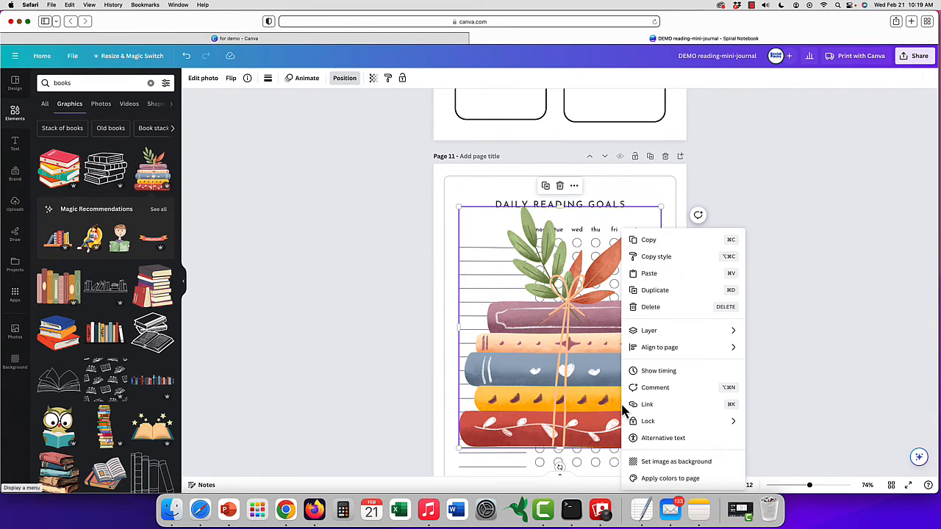
pyautogui.click(678, 463)
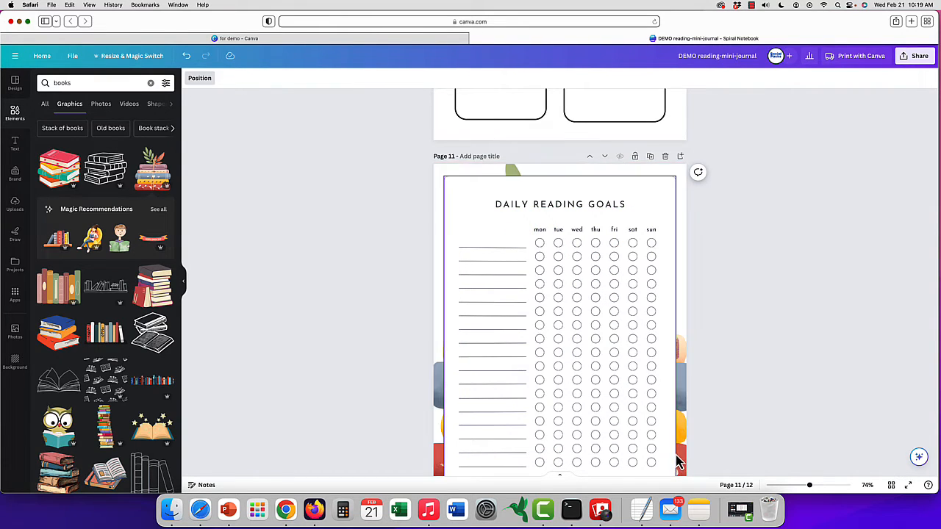
pyautogui.press('super+z')
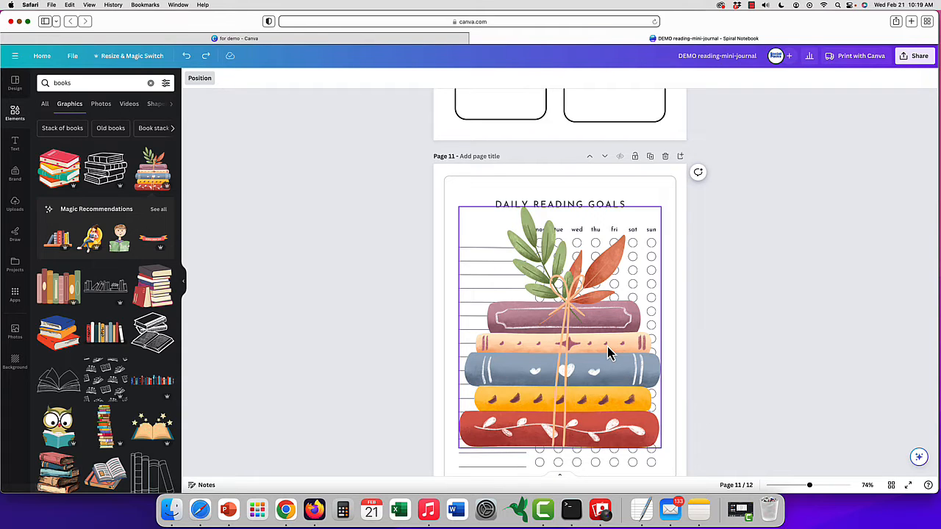
# Step: Move the book stack graphic slightly down over the reading goals grid and reduce its transparency value to 9
pyautogui.click(373, 78)
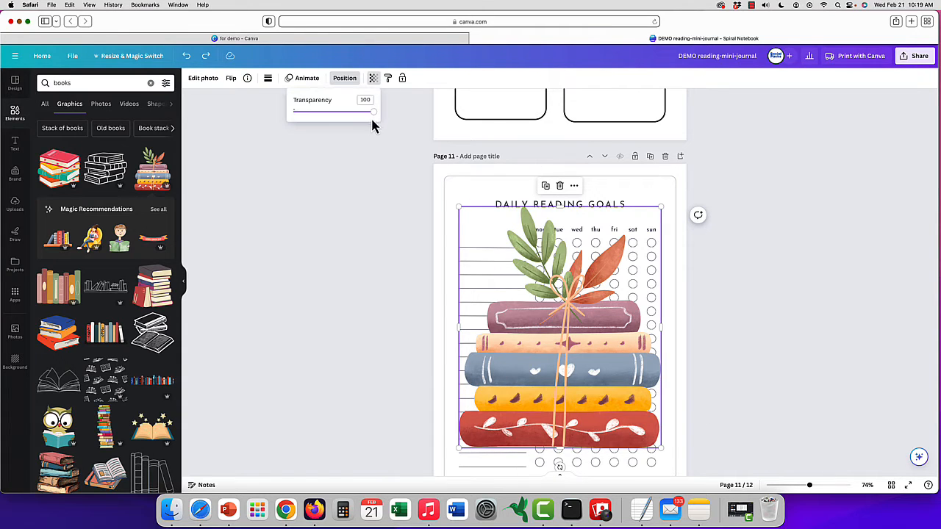
pyautogui.moveTo(375, 120); pyautogui.dragTo(309, 122)
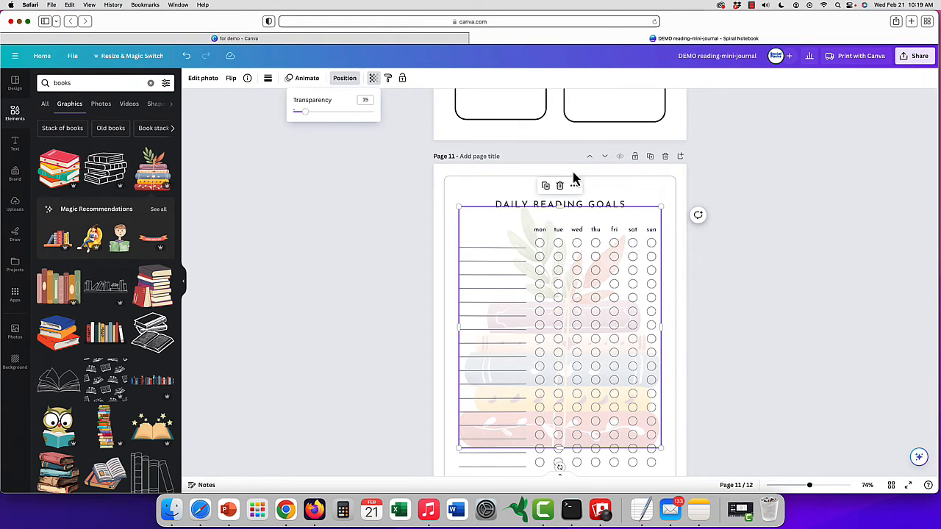
pyautogui.scroll(-2, 802, 254)
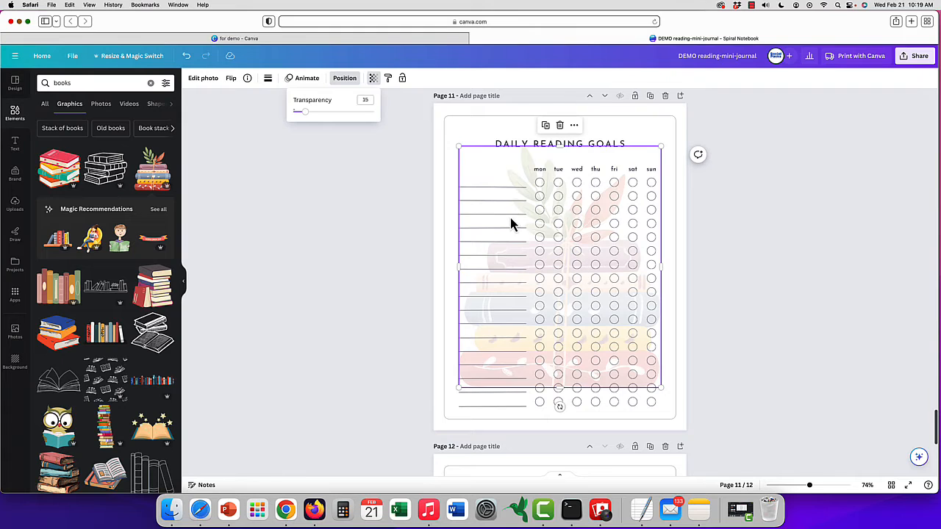
pyautogui.moveTo(519, 219); pyautogui.dragTo(527, 231)
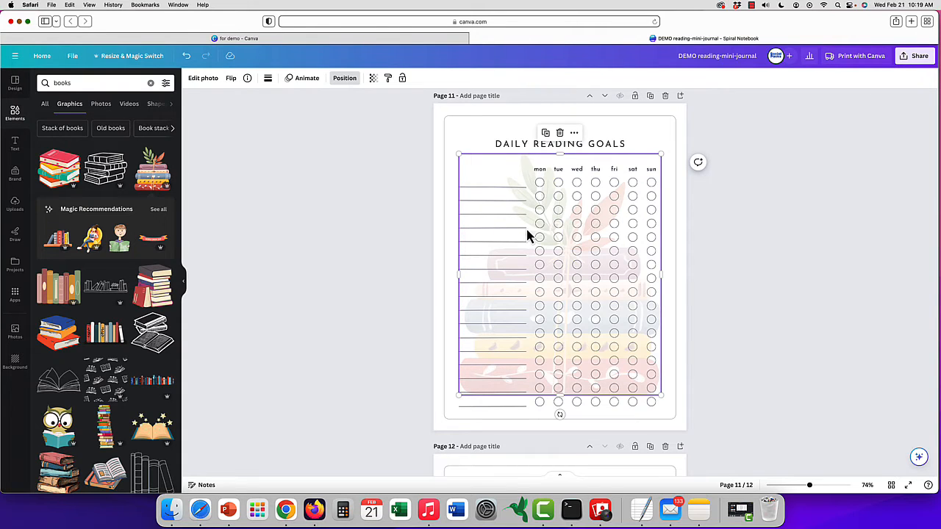
pyautogui.click(373, 78)
pyautogui.moveTo(307, 119); pyautogui.dragTo(303, 120)
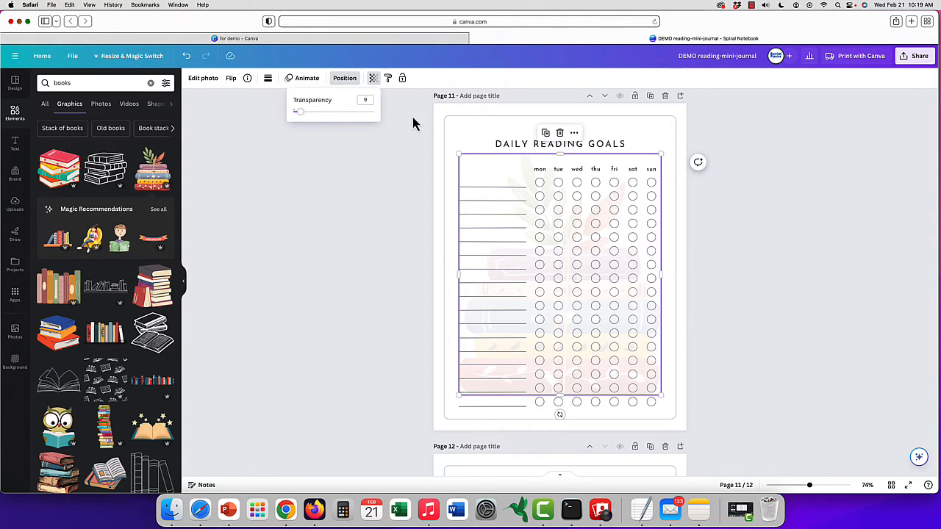
# Step: Set the transparency of the rounded border frame on page 11 to 89
pyautogui.click(479, 127)
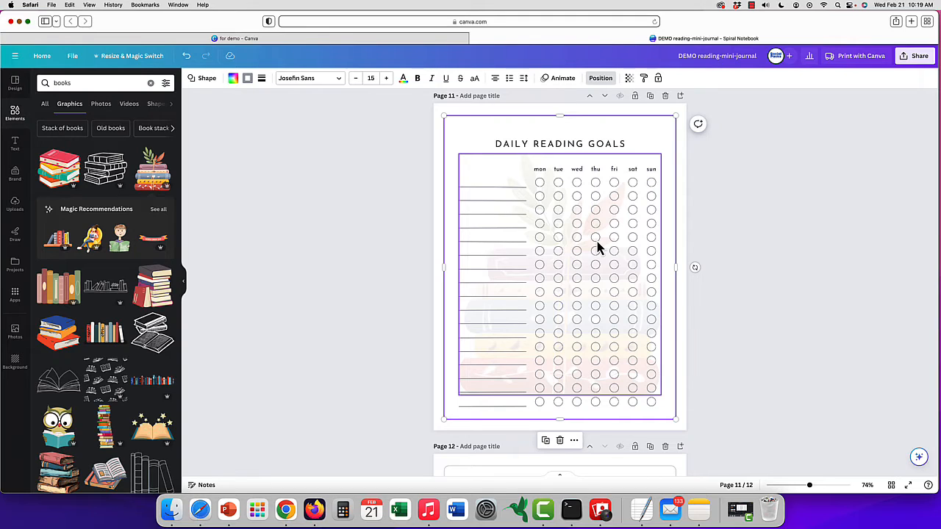
pyautogui.click(403, 80)
pyautogui.click(403, 79)
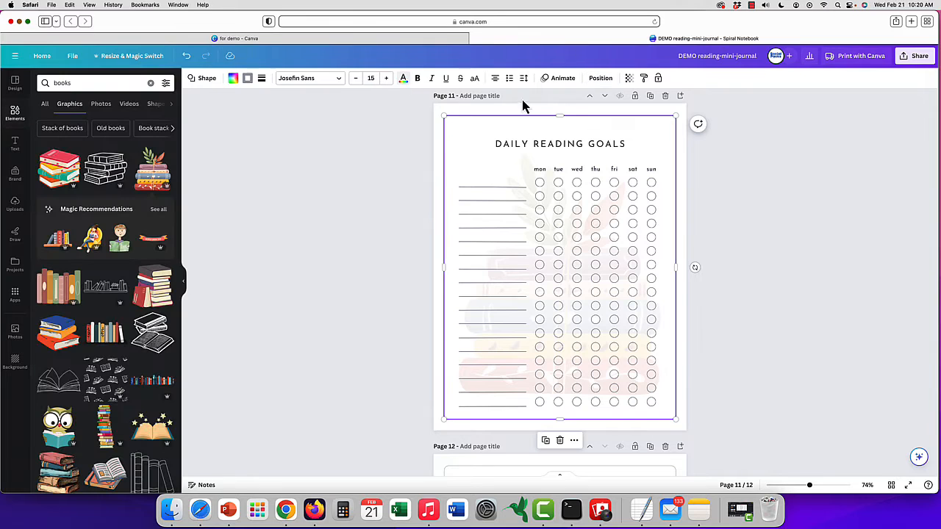
pyautogui.click(630, 78)
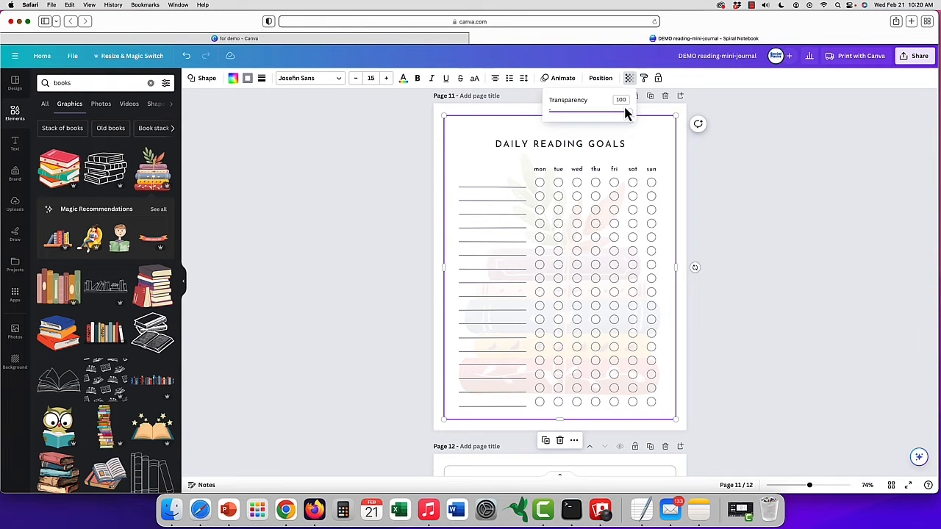
pyautogui.moveTo(628, 116); pyautogui.dragTo(624, 116)
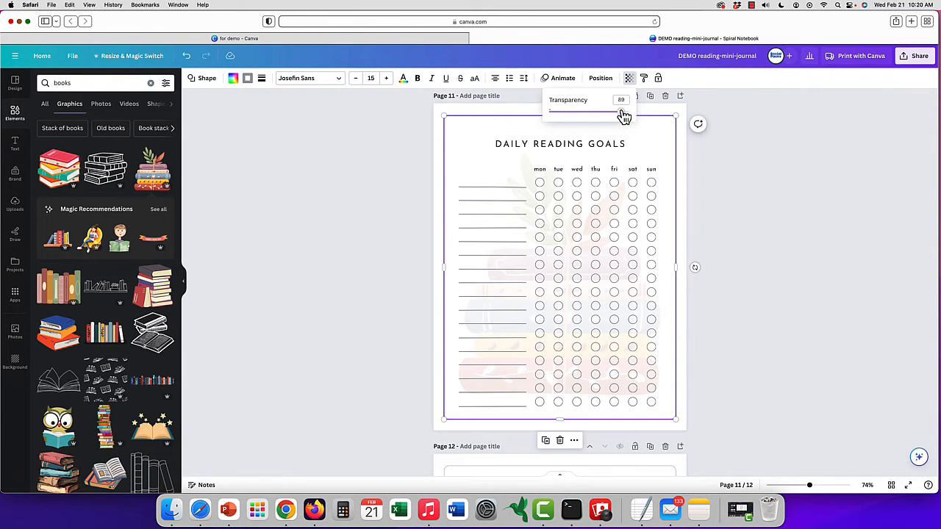
# Step: Set the transparency of the book stack graphic on the DAILY READING GOALS page to 14
pyautogui.click(474, 140)
pyautogui.click(517, 258)
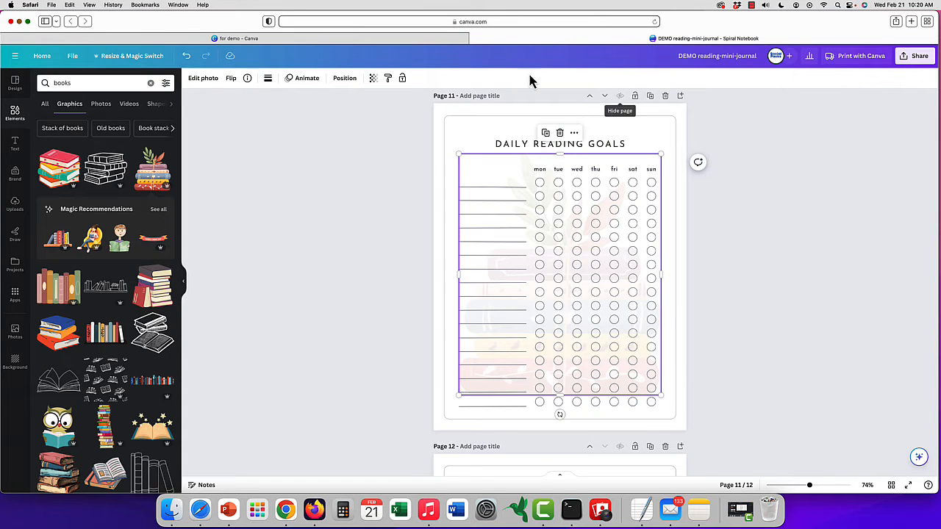
pyautogui.click(373, 78)
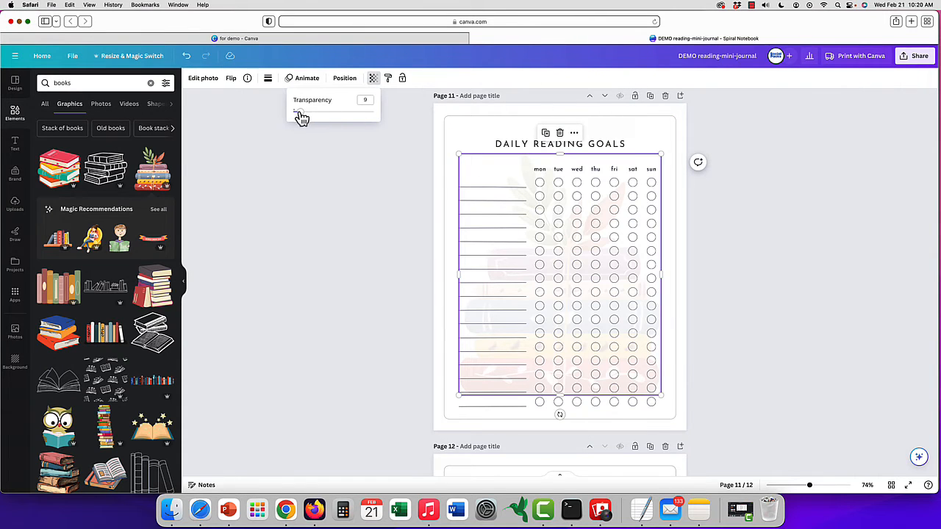
pyautogui.moveTo(301, 116)
pyautogui.mouseDown()
pyautogui.moveTo(363, 119)
pyautogui.moveTo(299, 120)
pyautogui.moveTo(308, 120)
pyautogui.mouseUp()
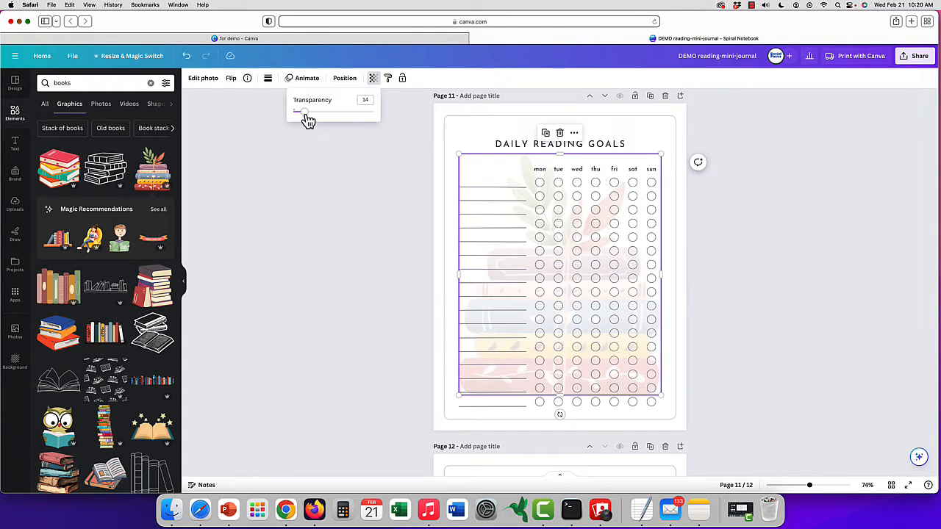
pyautogui.click(655, 143)
# Step: Review the DAILY CHALLENGE layout on page 12 and return to the FILL IN PAGE layout on page 8
pyautogui.scroll(-3, 654, 143)
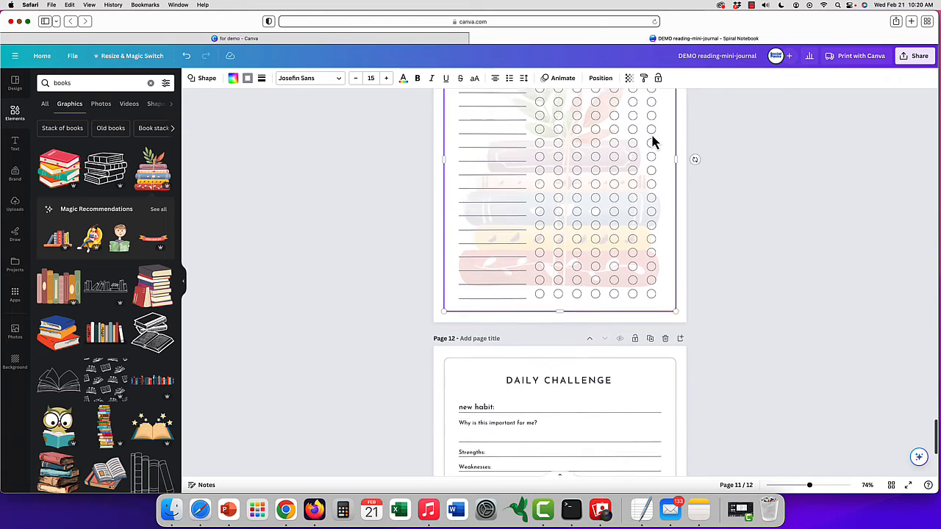
pyautogui.scroll(-2, 653, 141)
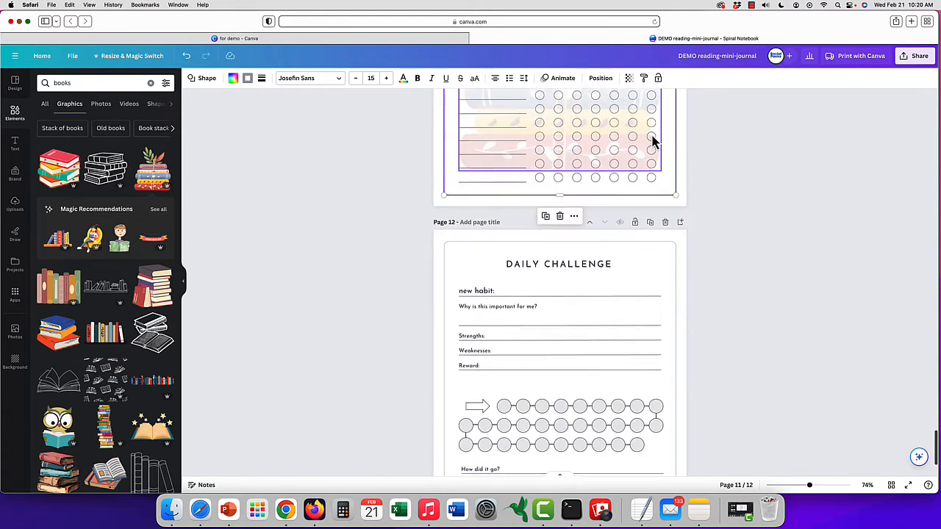
pyautogui.scroll(4, 647, 158)
pyautogui.scroll(-4, 641, 190)
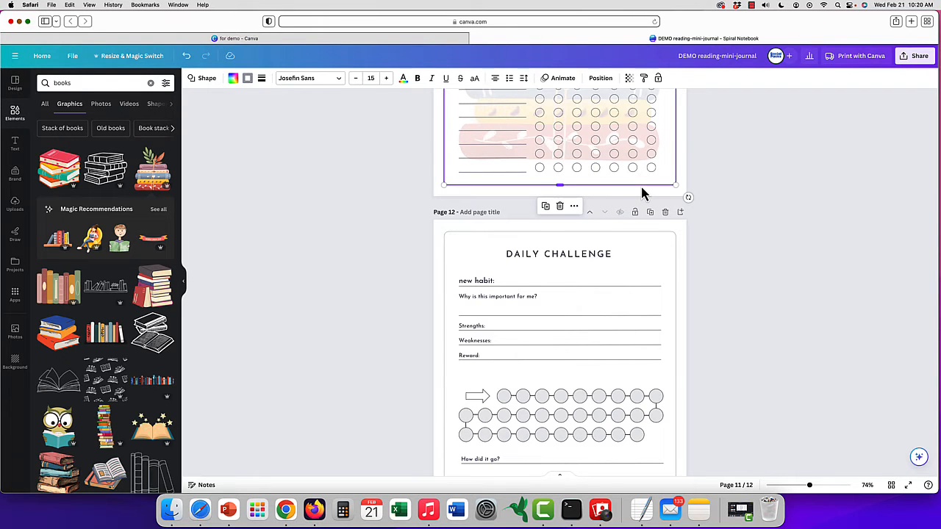
pyautogui.scroll(-2, 641, 193)
pyautogui.scroll(10, 642, 192)
pyautogui.scroll(5, 642, 193)
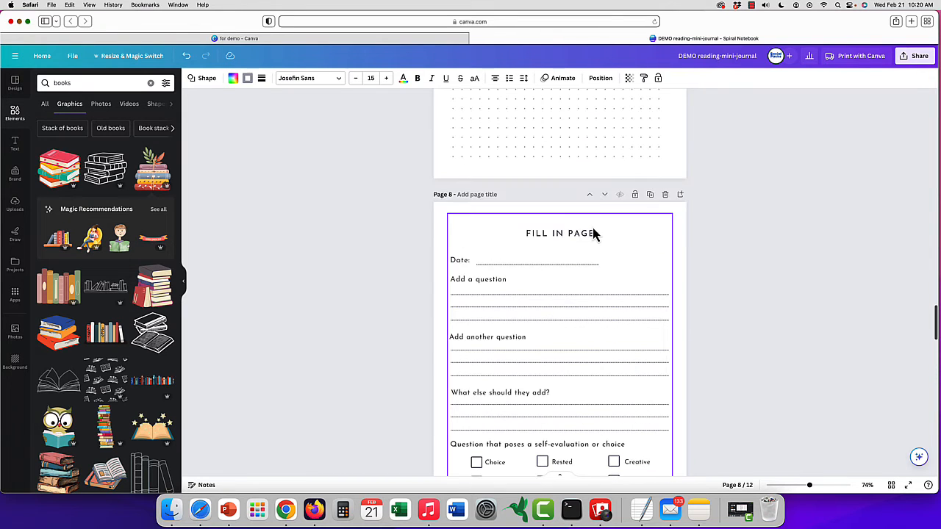
# Step: Replace the FILL IN PAGE title on page 8 with "BOOK REVIEW:"
pyautogui.click(580, 235)
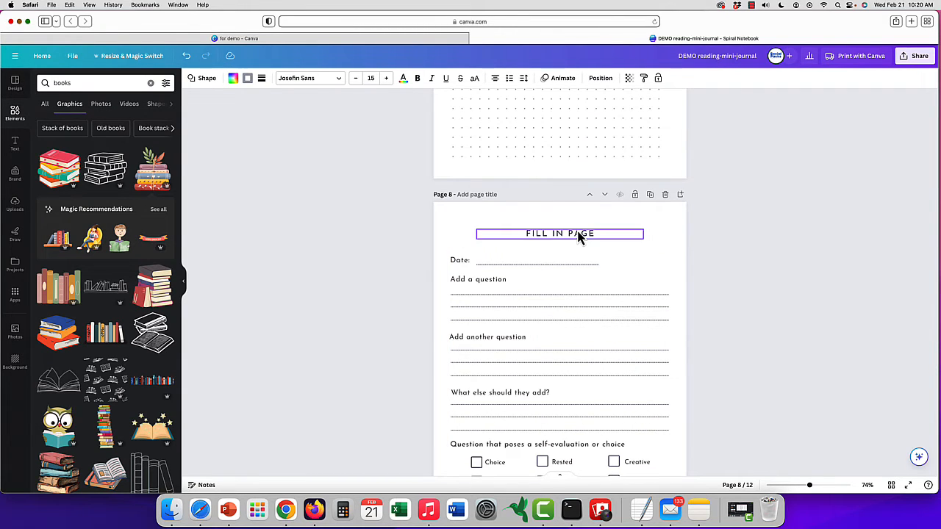
pyautogui.click(578, 235)
pyautogui.doubleClick(592, 234)
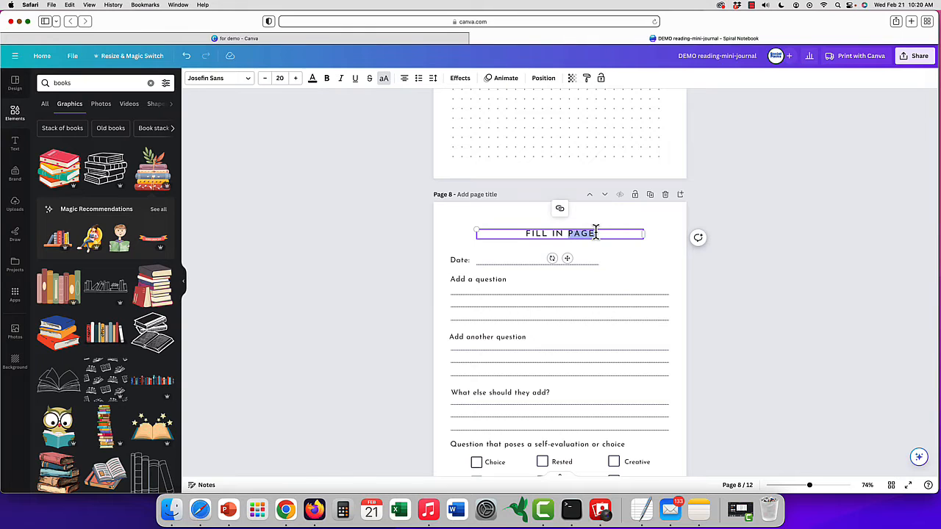
pyautogui.tripleClick(595, 233)
pyautogui.write('BOOK ')
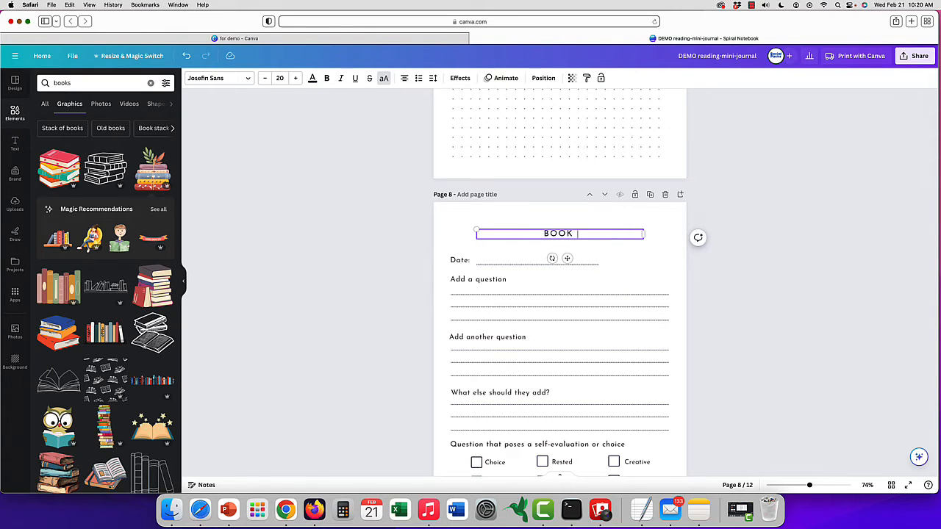
pyautogui.write('REVIEW')
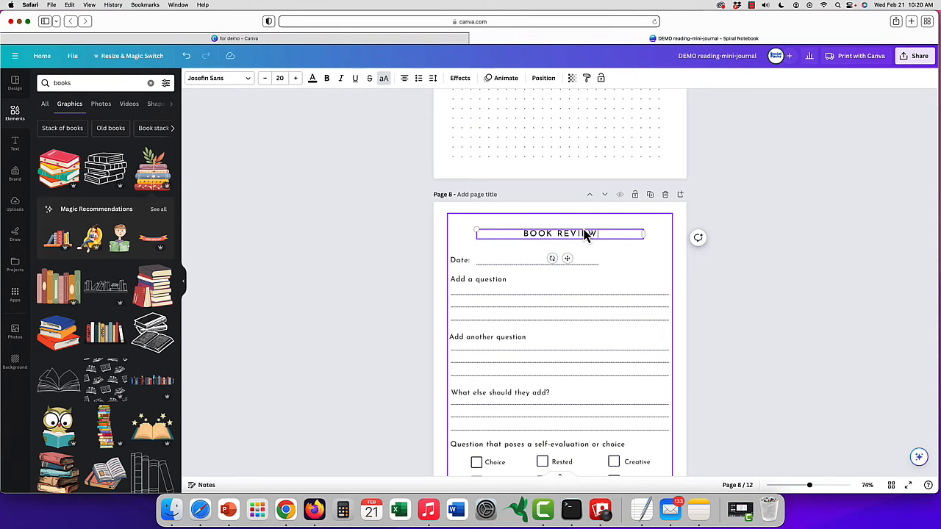
pyautogui.write(':')
pyautogui.click(584, 270)
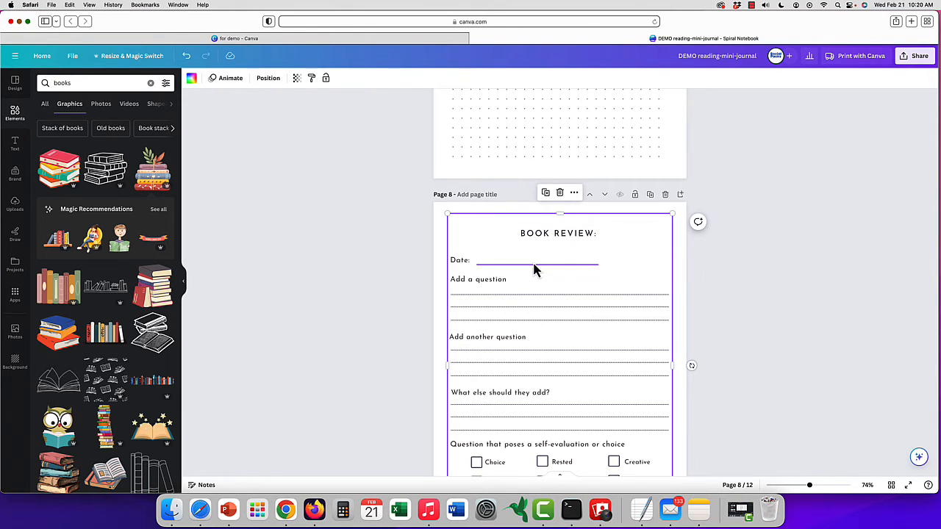
# Step: Place a copy of the date's blank line beside the BOOK REVIEW: title and shift the title left to make room
pyautogui.click(532, 262)
pyautogui.click(605, 238)
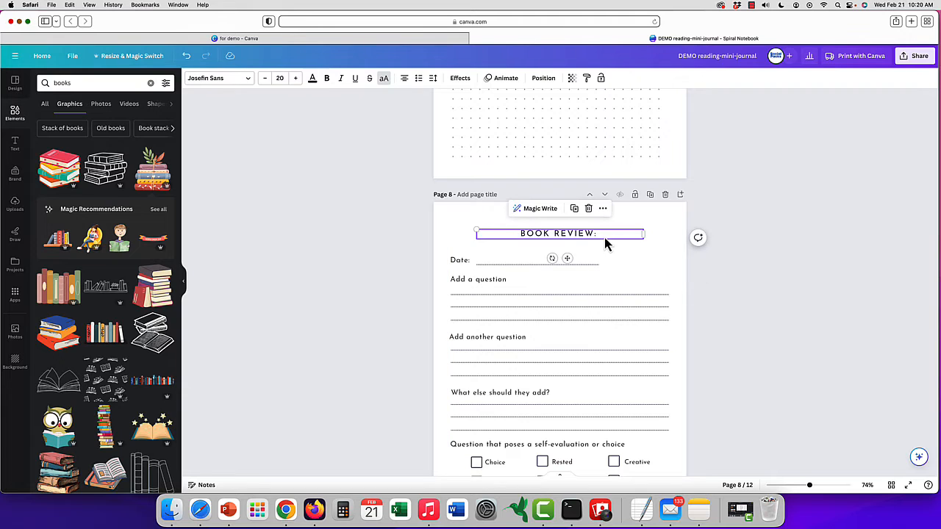
pyautogui.press('super+v')
pyautogui.moveTo(550, 289); pyautogui.dragTo(620, 258)
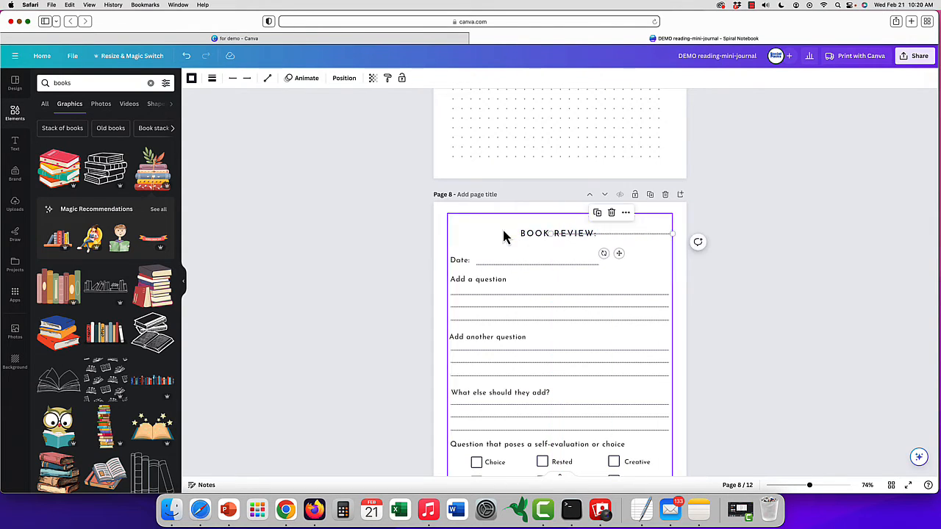
pyautogui.moveTo(525, 233); pyautogui.dragTo(476, 231)
pyautogui.click(649, 236)
pyautogui.moveTo(648, 235); pyautogui.dragTo(647, 235)
pyautogui.click(617, 275)
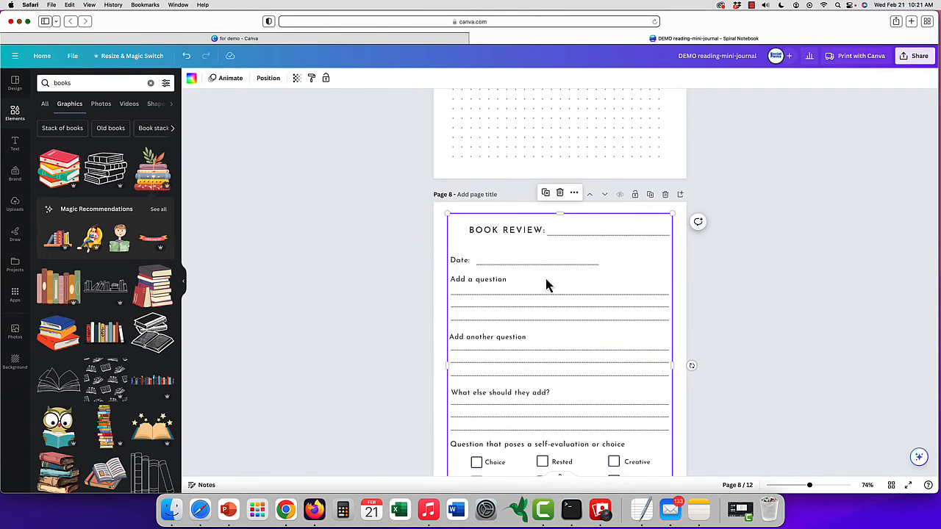
# Step: Move the Date: label and its blank line up closer beneath the BOOK REVIEW: title
pyautogui.click(455, 265)
pyautogui.moveTo(455, 265); pyautogui.dragTo(458, 252)
pyautogui.moveTo(499, 279); pyautogui.dragTo(545, 251)
pyautogui.click(591, 282)
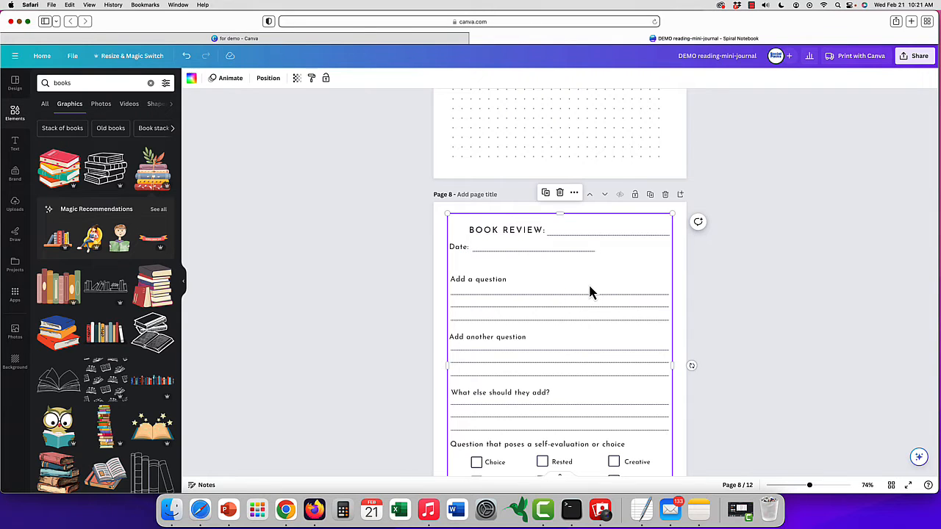
# Step: Replace the "Add a question" heading with "Synopsis"
pyautogui.click(468, 280)
pyautogui.press('Return')
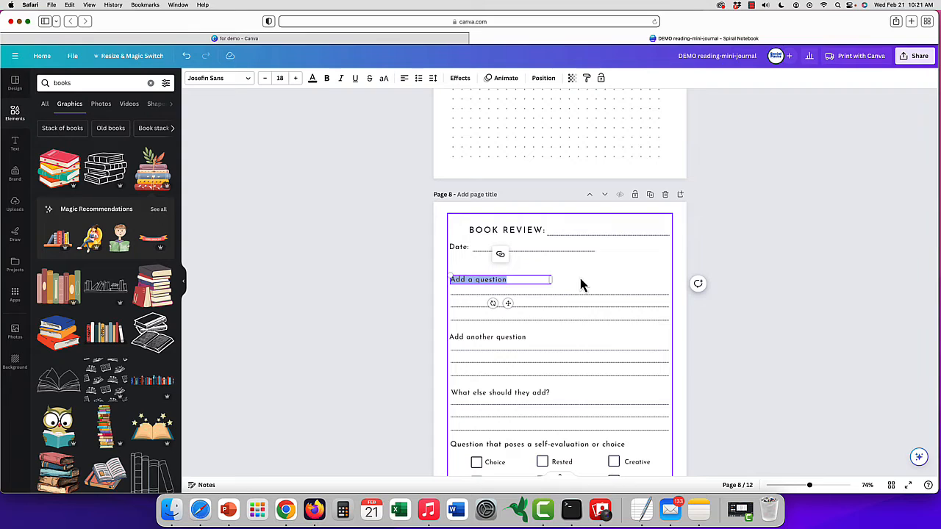
pyautogui.write('Syno')
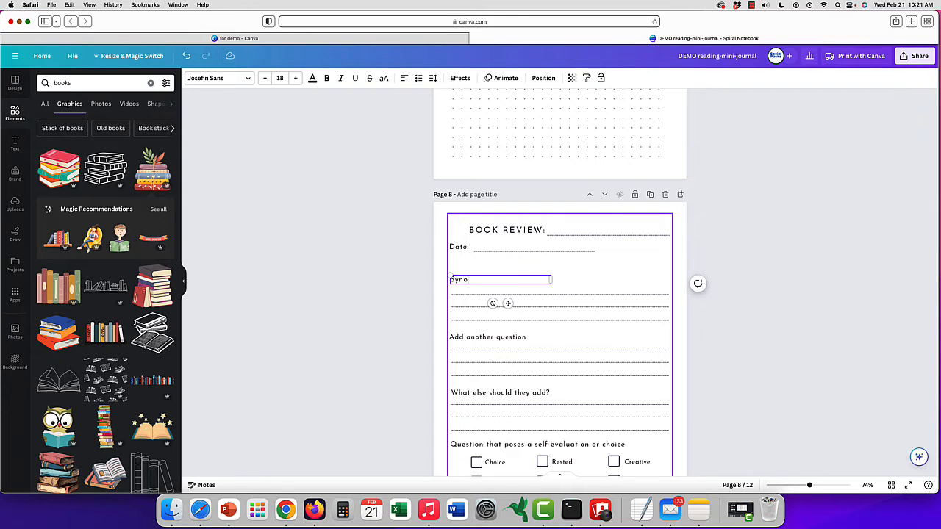
pyautogui.write('p')
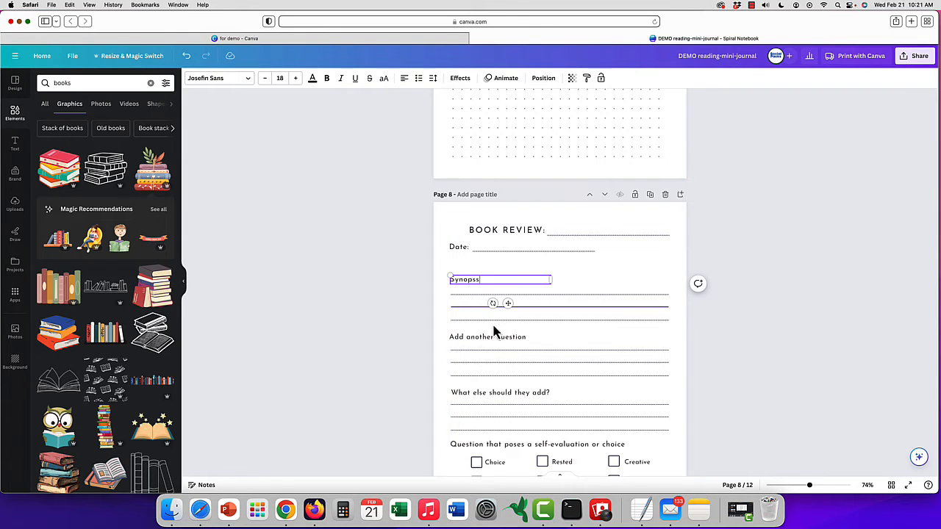
pyautogui.write('s')
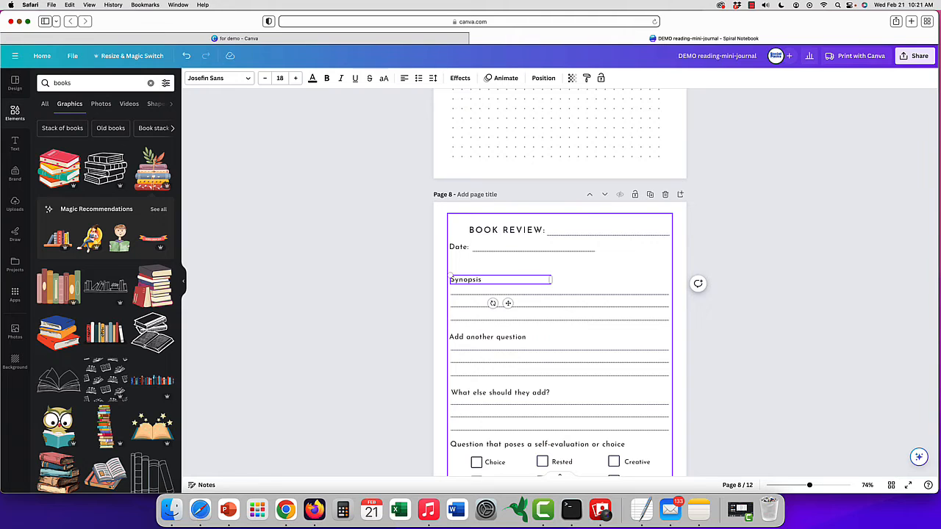
pyautogui.write('is')
# Step: Replace the "Add another question" heading with "What I Liked"
pyautogui.click(504, 337)
pyautogui.press('super+a')
pyautogui.write('Waht')
pyautogui.press('BackSpace')
pyautogui.press('BackSpace')
pyautogui.press('BackSpace')
pyautogui.press('BackSpace')
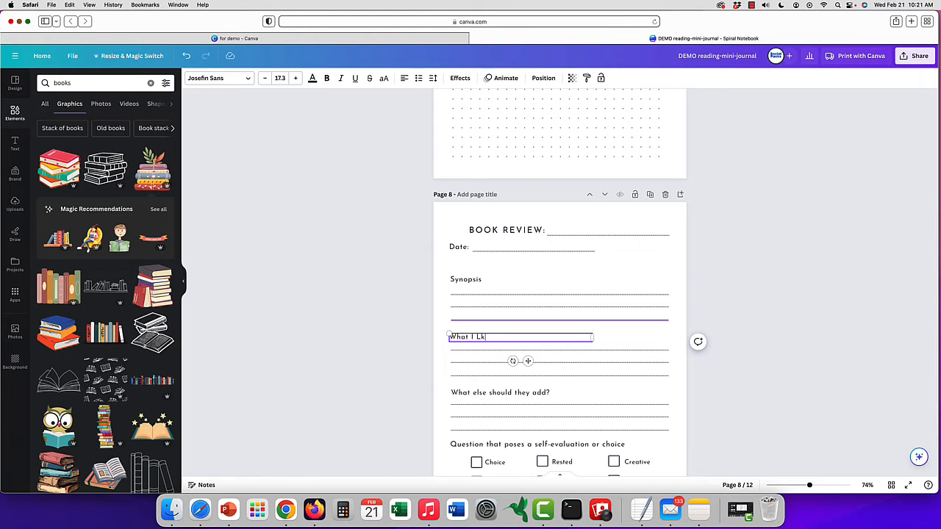
# Step: Replace the "What else should they add?" heading with "What made Me Think?"
pyautogui.doubleClick(537, 393)
pyautogui.press('super+a')
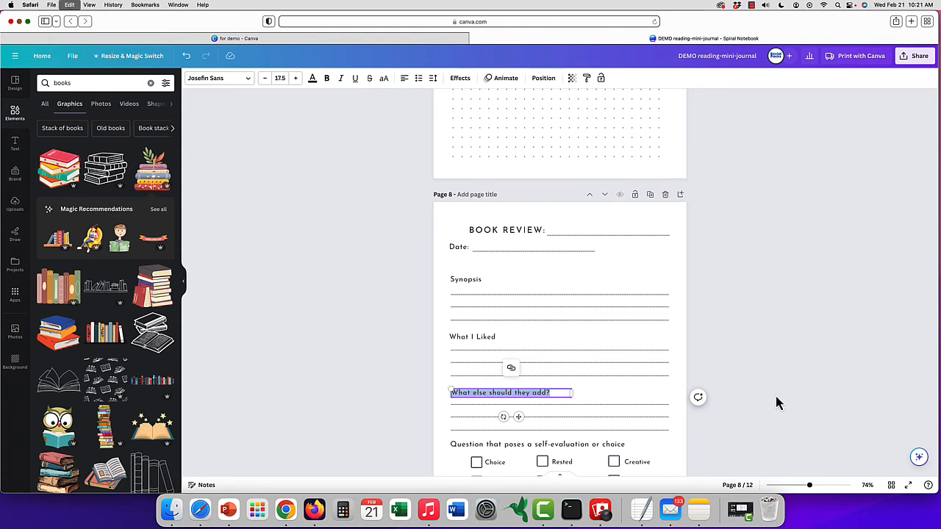
pyautogui.write('Wht')
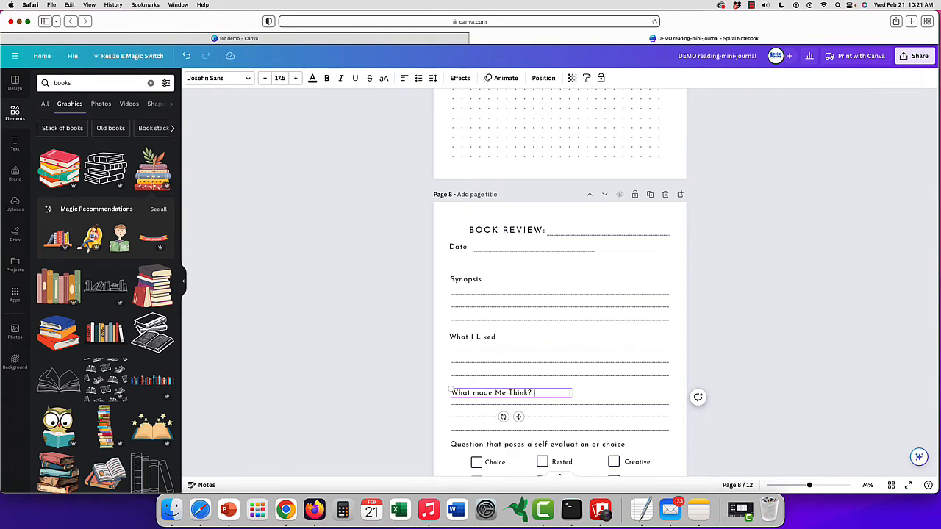
pyautogui.scroll(-2, 559, 316)
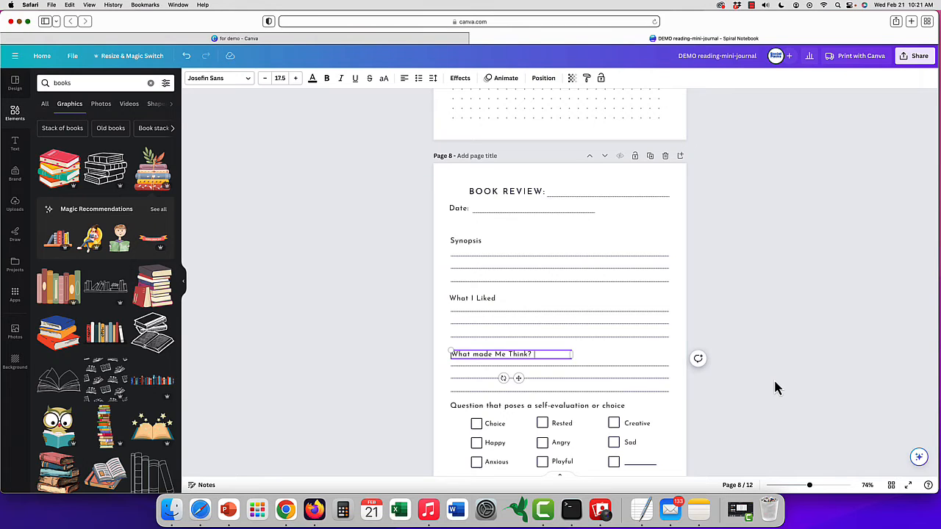
pyautogui.scroll(-3, 775, 383)
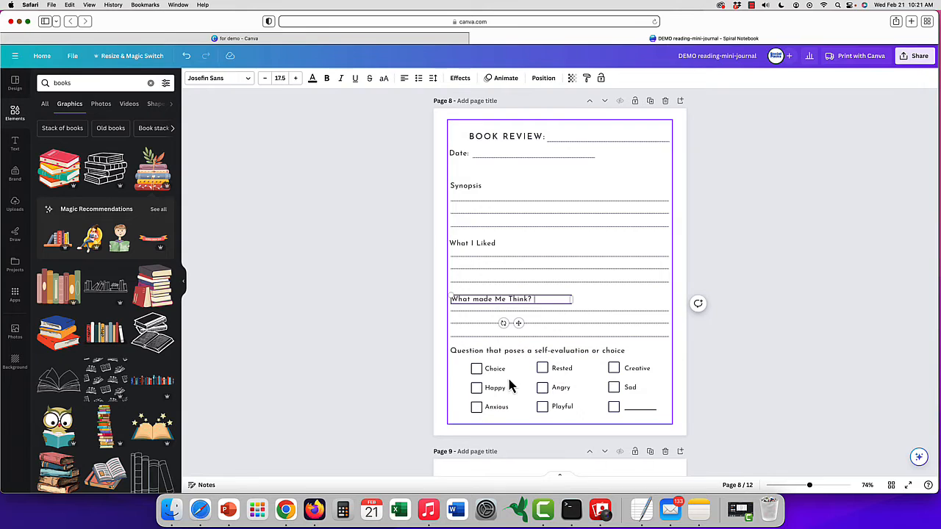
pyautogui.click(648, 416)
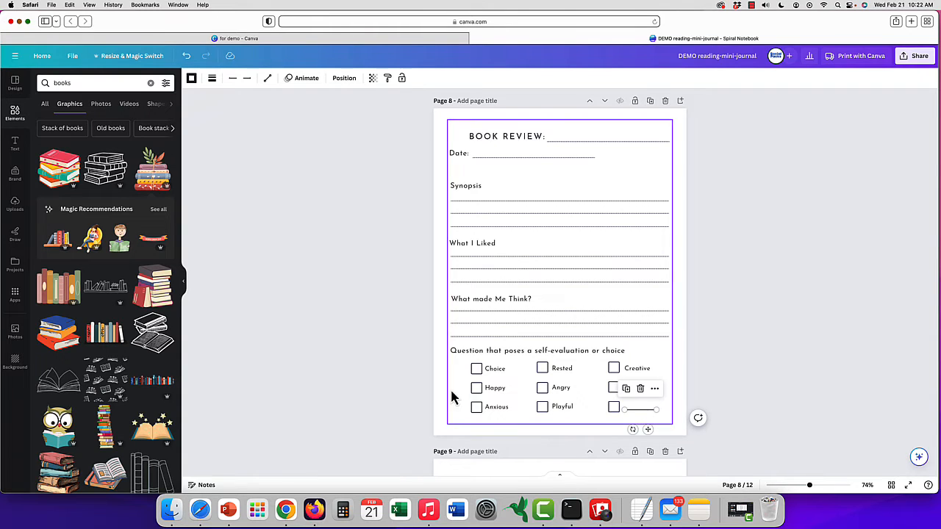
pyautogui.click(455, 357)
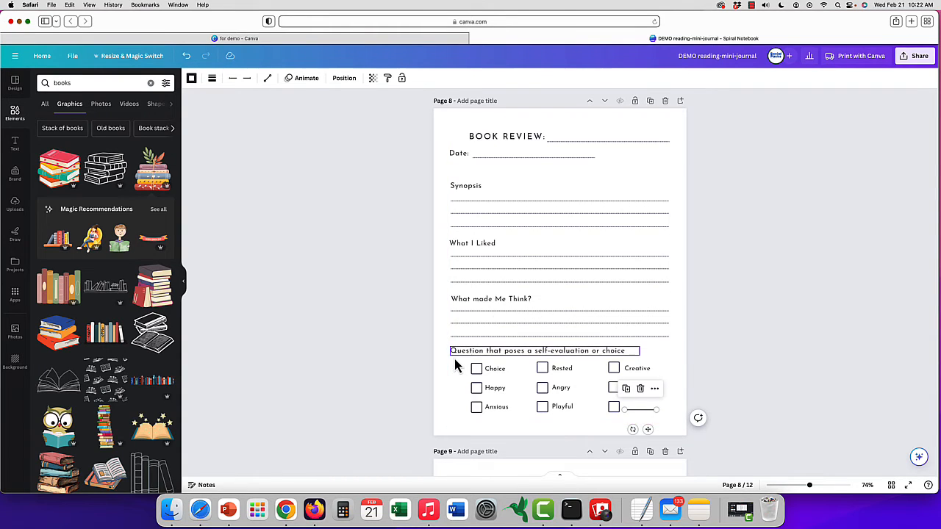
pyautogui.click(660, 397)
pyautogui.moveTo(663, 389); pyautogui.dragTo(546, 385)
pyautogui.press('super+z')
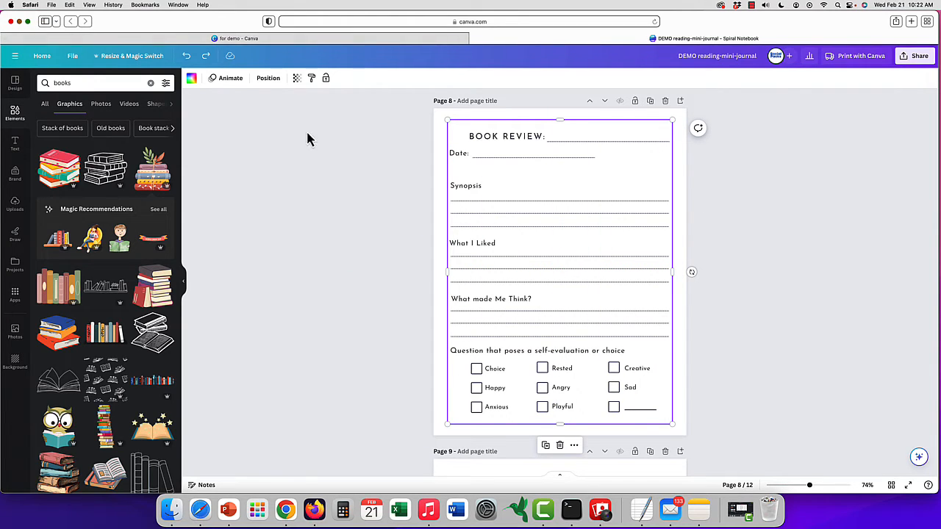
# Step: Delete the first checkbox row with the Choice, Rested and Creative options
pyautogui.click(702, 132)
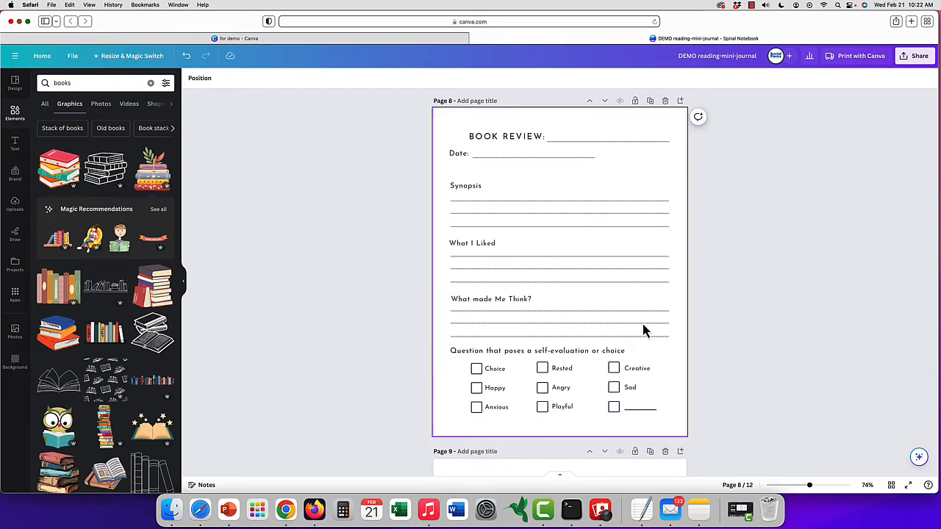
pyautogui.moveTo(450, 360); pyautogui.dragTo(674, 387)
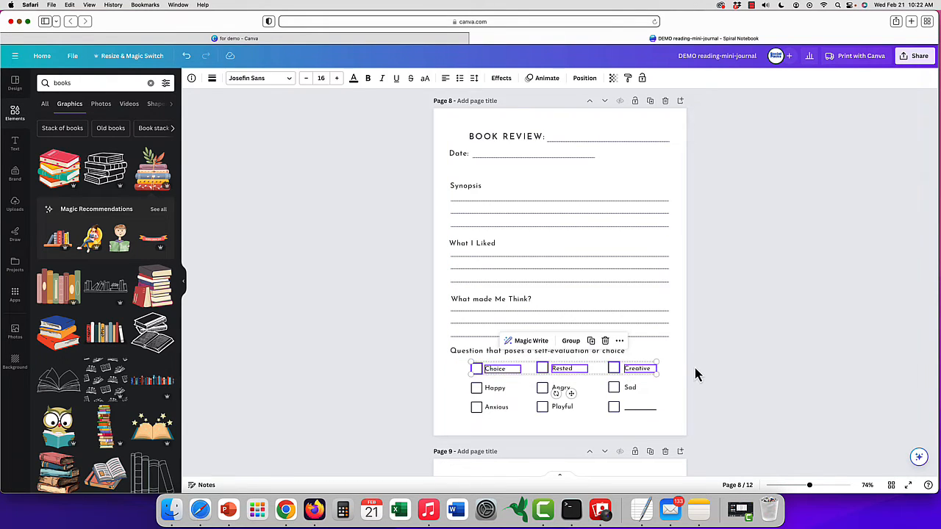
pyautogui.press('Delete')
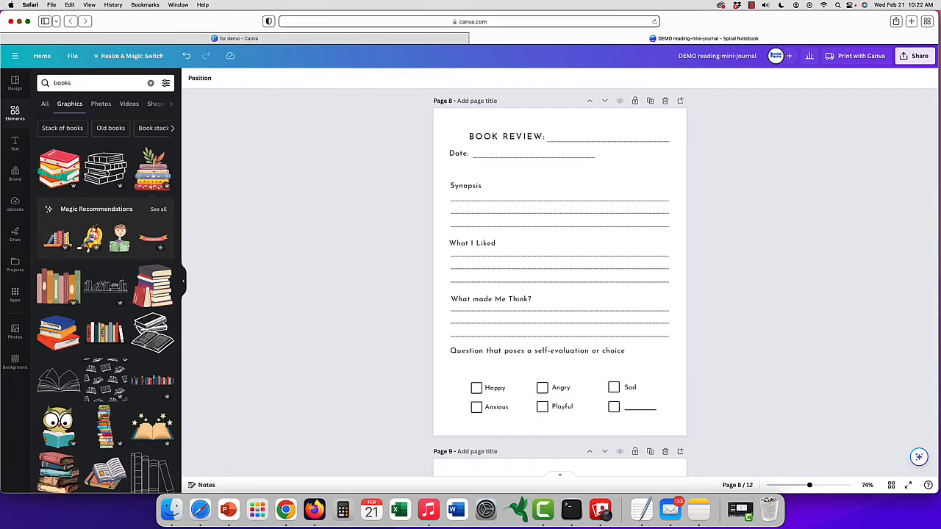
# Step: Delete the Playful label and put a copy of the short blank line beside its checkbox
pyautogui.click(633, 411)
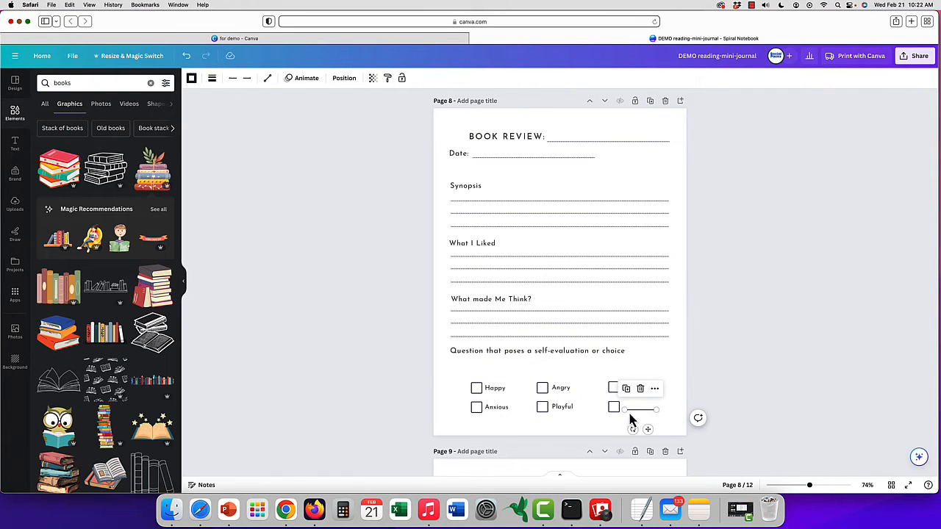
pyautogui.click(578, 419)
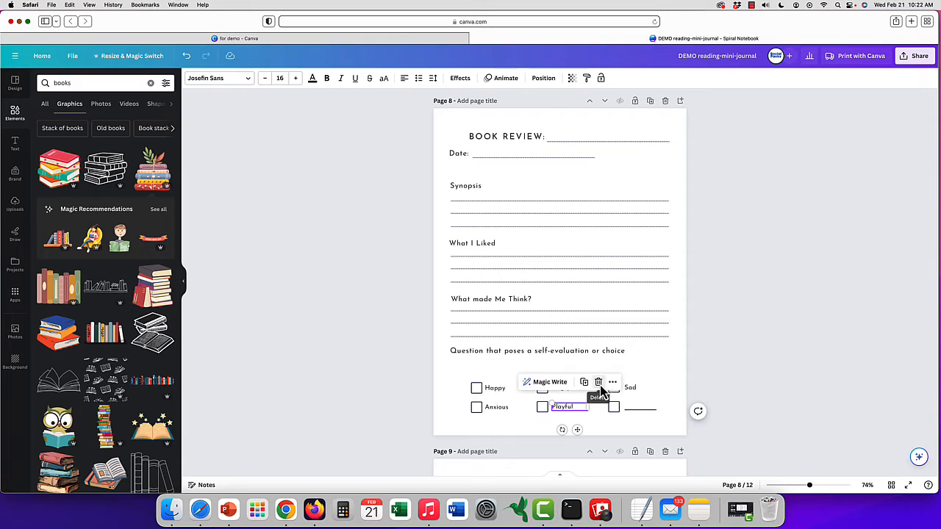
pyautogui.click(598, 386)
pyautogui.click(640, 409)
pyautogui.moveTo(653, 435); pyautogui.dragTo(578, 433)
# Step: Delete the Anxious label and put another copy of the short blank line beside its checkbox
pyautogui.click(496, 406)
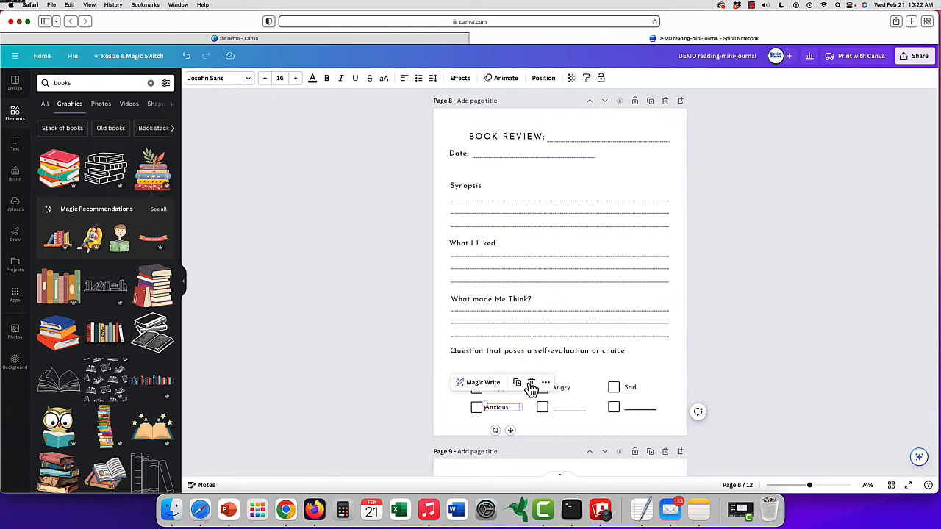
pyautogui.press('Delete')
pyautogui.click(616, 414)
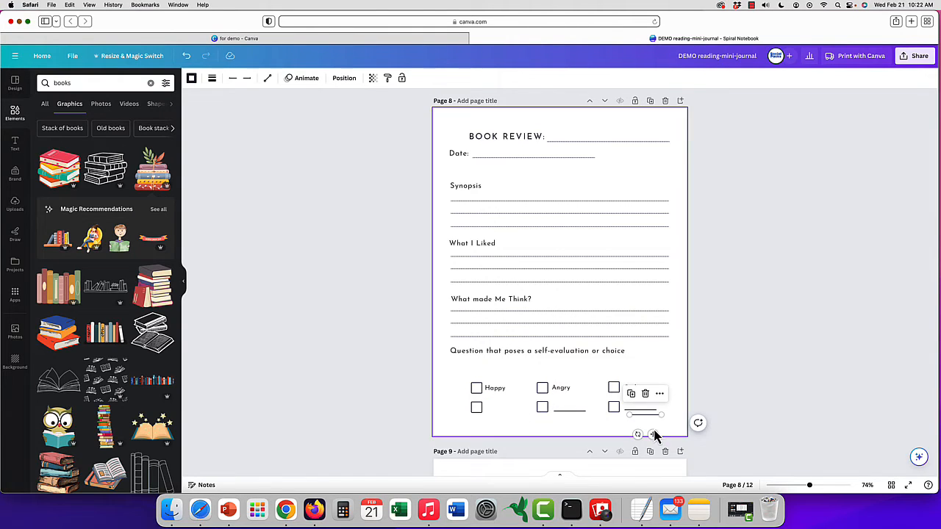
pyautogui.moveTo(653, 434); pyautogui.dragTo(513, 430)
# Step: Replace the self-evaluation question with "Things to do after reading:" and move it down slightly towards the checkboxes
pyautogui.click(548, 350)
pyautogui.press('super+a')
pyautogui.write('Things')
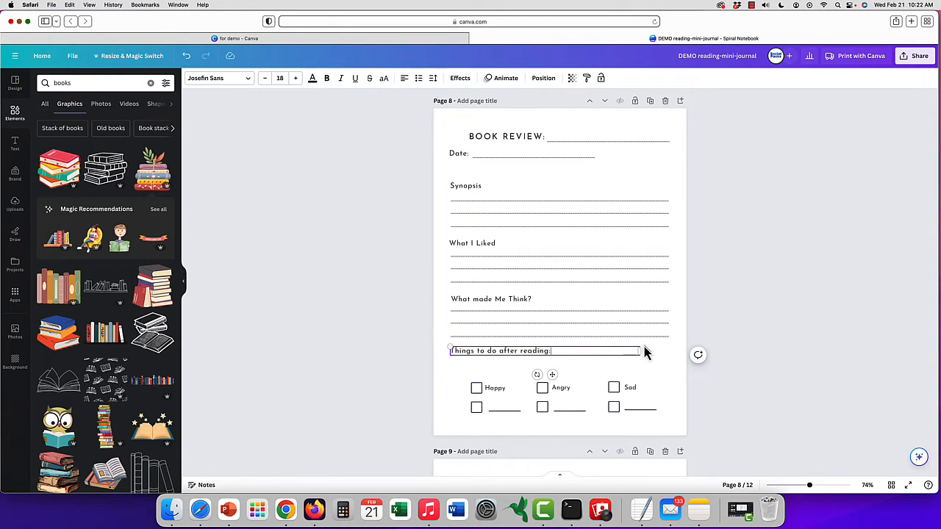
pyautogui.moveTo(552, 374); pyautogui.dragTo(555, 385)
# Step: Space the last row of checkboxes and blank lines evenly with Tidy up
pyautogui.click(652, 434)
pyautogui.moveTo(666, 401); pyautogui.dragTo(481, 432)
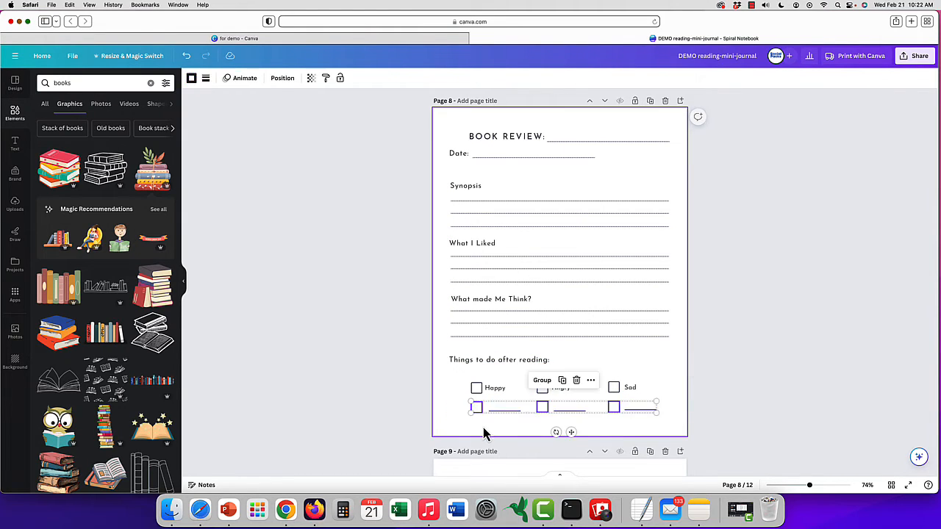
pyautogui.click(595, 384)
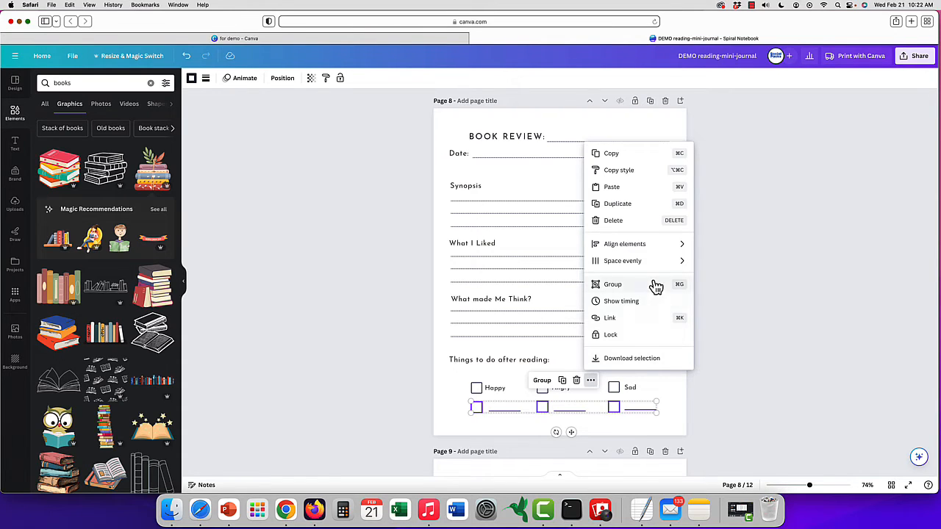
pyautogui.moveTo(655, 250)
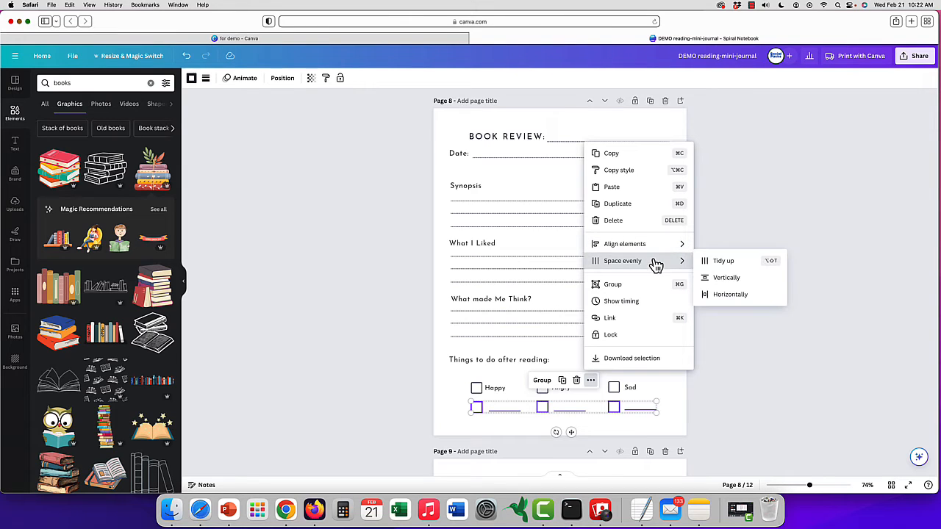
pyautogui.click(716, 261)
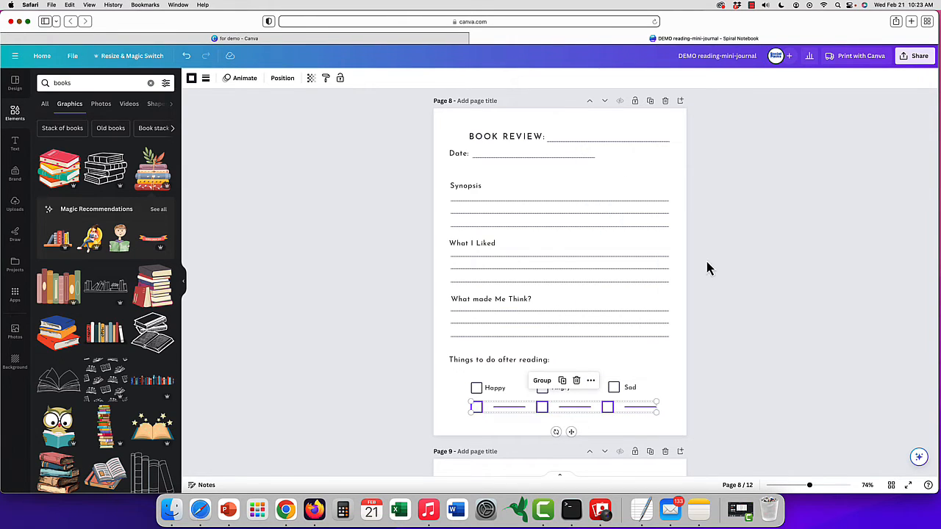
# Step: Move the three short blank lines slightly left and down so each sits near the base of its checkbox
pyautogui.click(513, 420)
pyautogui.moveTo(508, 411); pyautogui.dragTo(502, 409)
pyautogui.moveTo(570, 409); pyautogui.dragTo(567, 412)
pyautogui.click(624, 409)
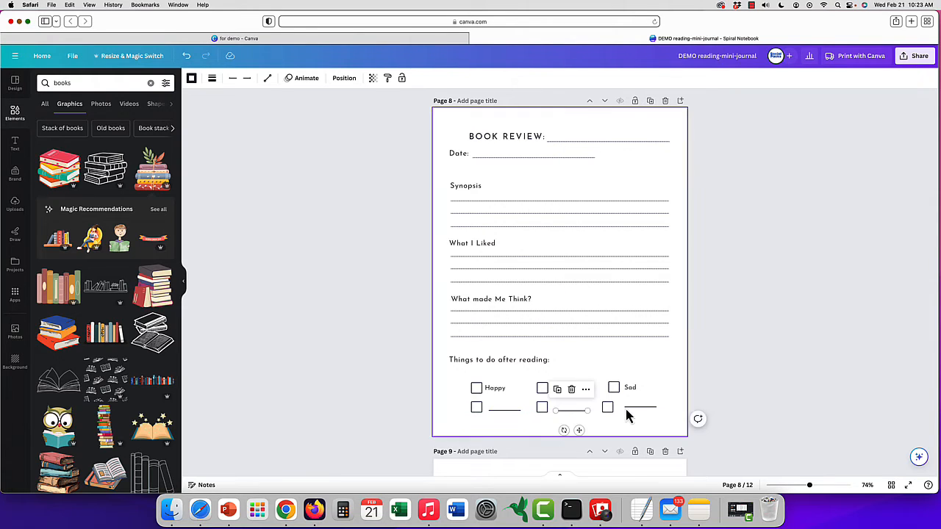
pyautogui.moveTo(630, 408); pyautogui.dragTo(629, 412)
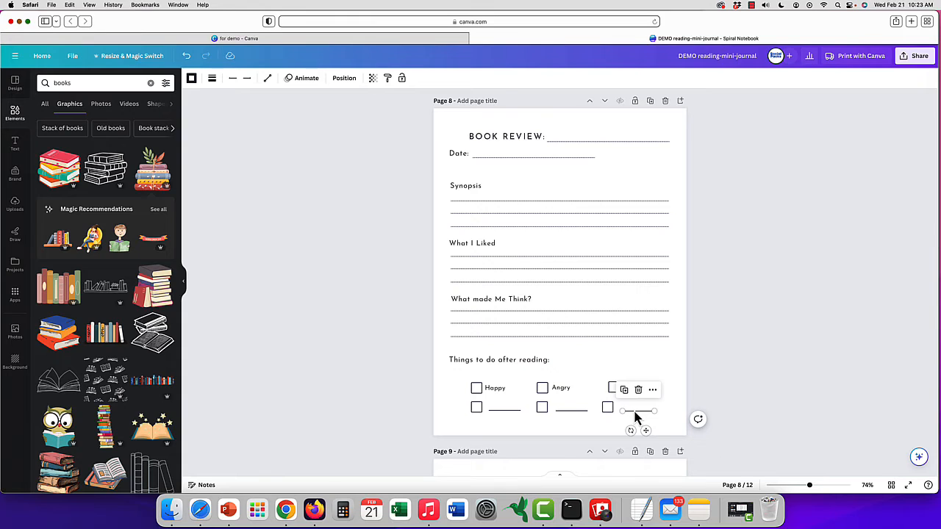
# Step: Align the three short blank lines in the last checkbox row to their bottom edges
pyautogui.keyDown('shift'); pyautogui.click(580, 416); pyautogui.keyUp('shift')
pyautogui.keyDown('shift'); pyautogui.click(496, 415); pyautogui.keyUp('shift')
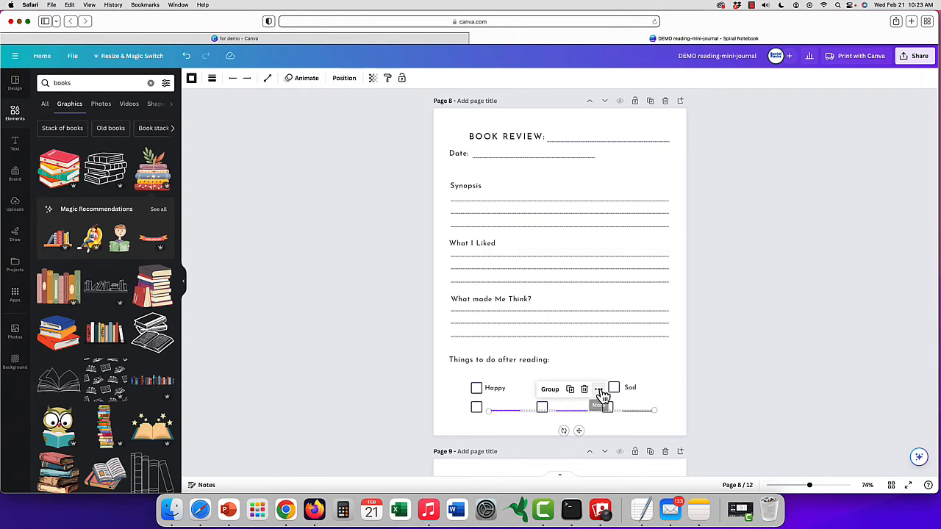
pyautogui.click(600, 390)
pyautogui.moveTo(691, 259)
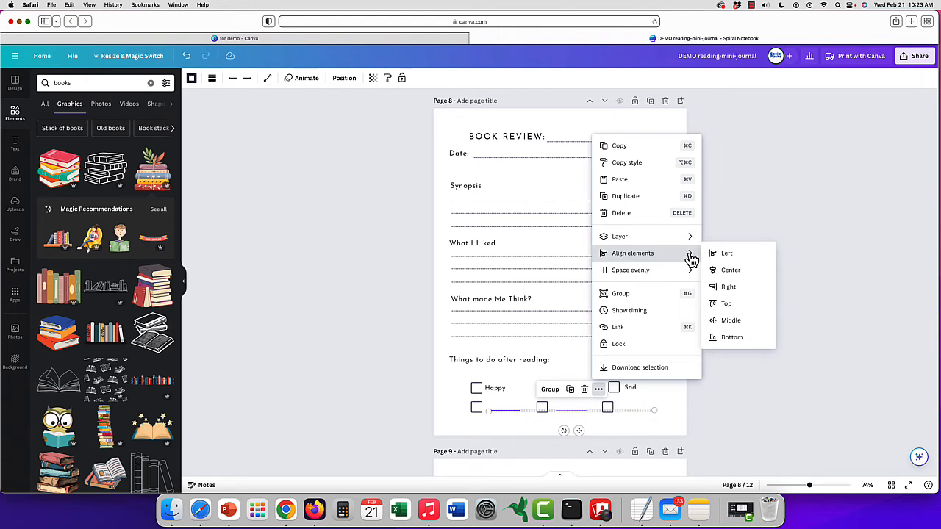
pyautogui.click(738, 338)
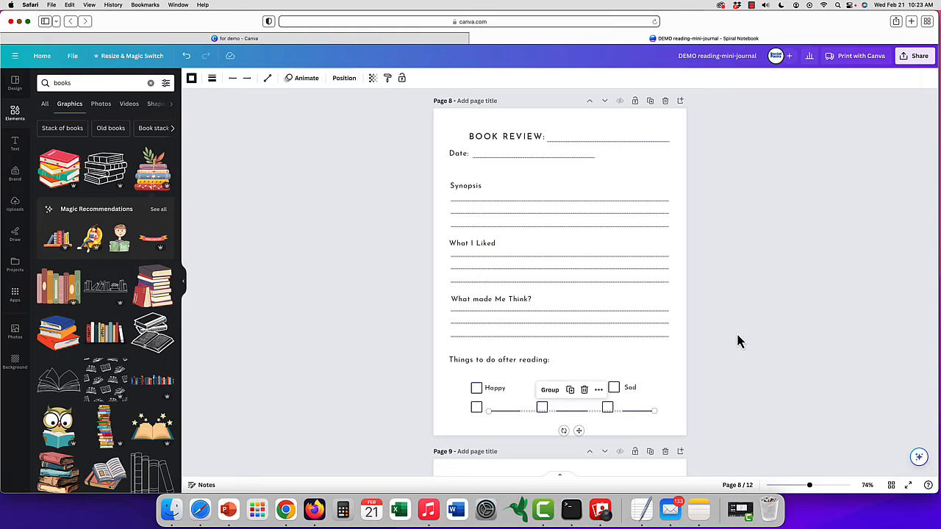
pyautogui.click(597, 391)
pyautogui.moveTo(674, 254)
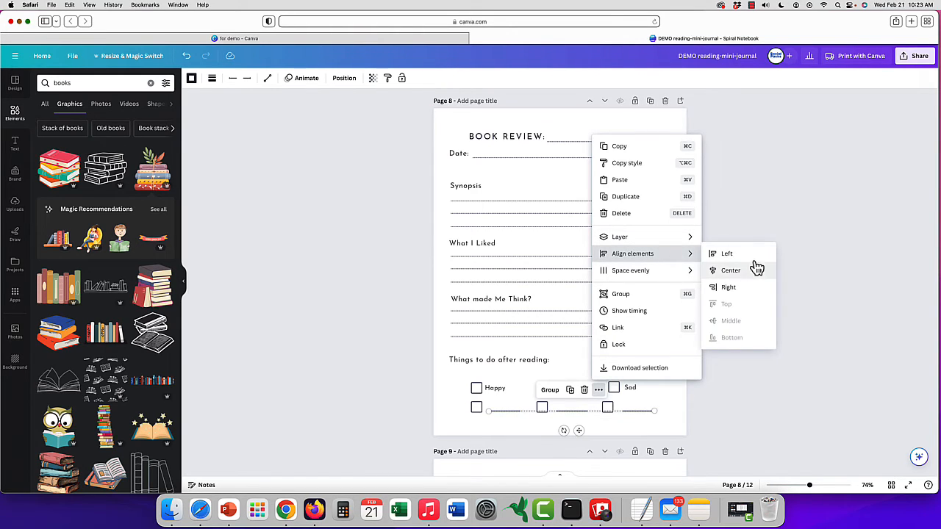
pyautogui.click(546, 282)
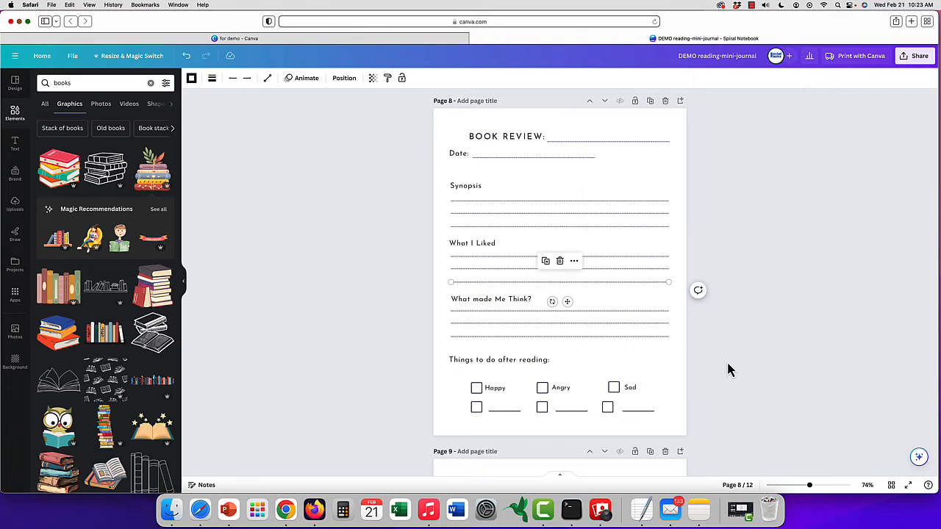
# Step: Move the whole last row of checkboxes and short blank lines slightly left
pyautogui.click(462, 417)
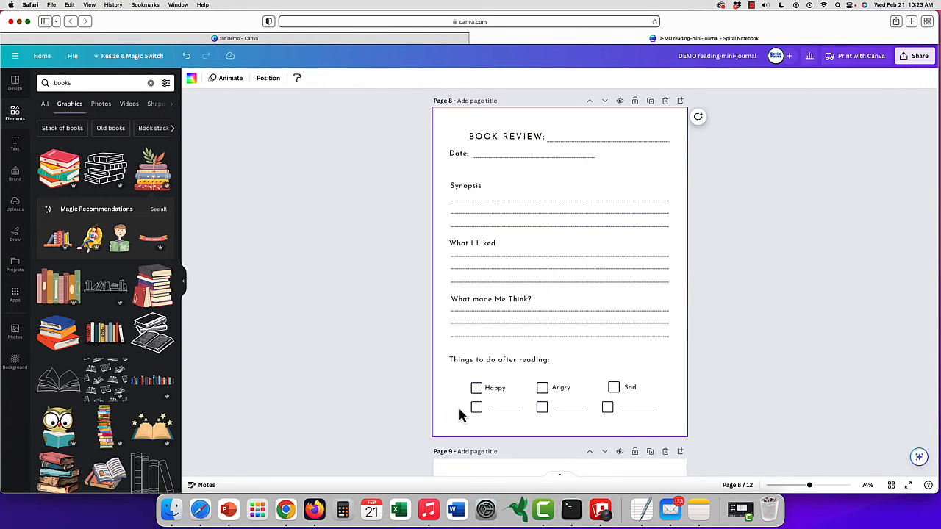
pyautogui.rightClick(460, 412)
pyautogui.click(598, 429)
pyautogui.moveTo(654, 423); pyautogui.dragTo(458, 411)
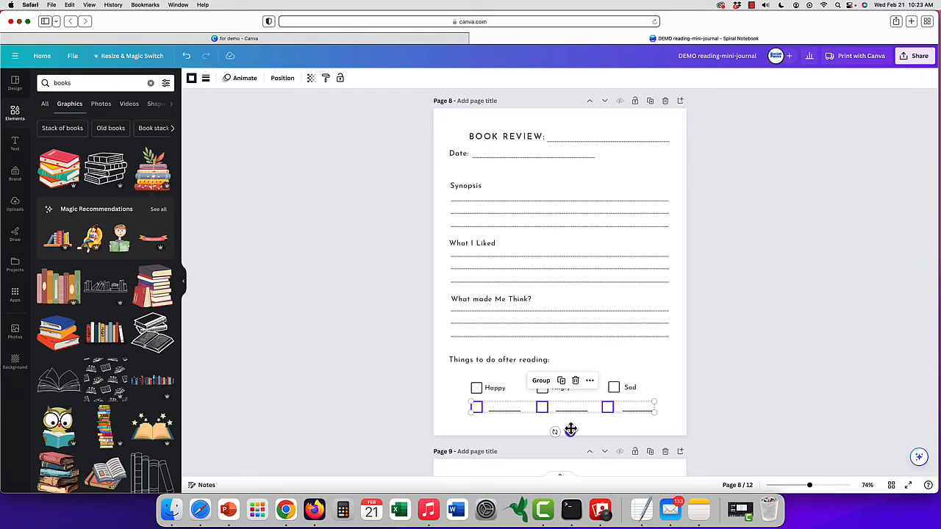
pyautogui.moveTo(571, 433); pyautogui.dragTo(567, 434)
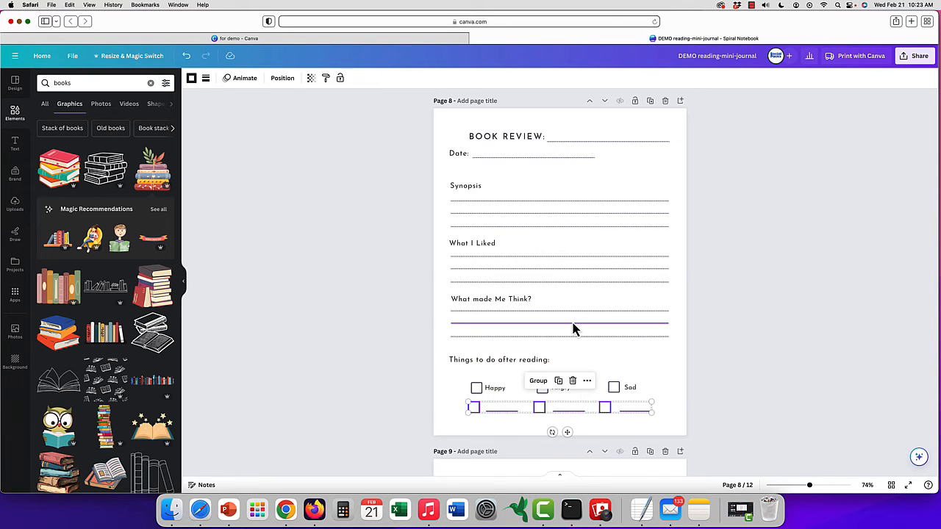
pyautogui.scroll(-2, 575, 329)
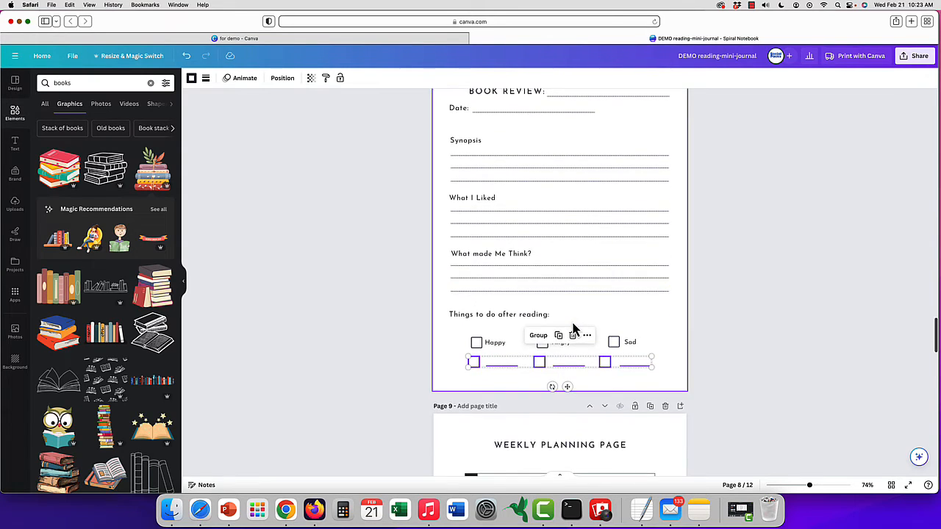
pyautogui.scroll(2, 573, 330)
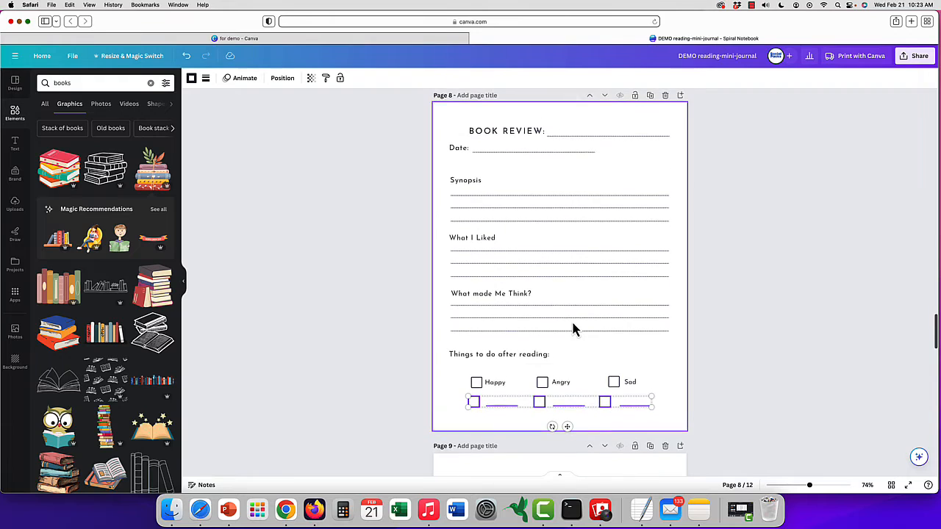
# Step: Delete the Happy, Angry and Sad checkbox row and move the "Things to do after reading:" heading down close to the remaining checkboxes
pyautogui.click(455, 378)
pyautogui.moveTo(463, 377); pyautogui.dragTo(656, 389)
pyautogui.press('Delete')
pyautogui.moveTo(512, 351); pyautogui.dragTo(506, 379)
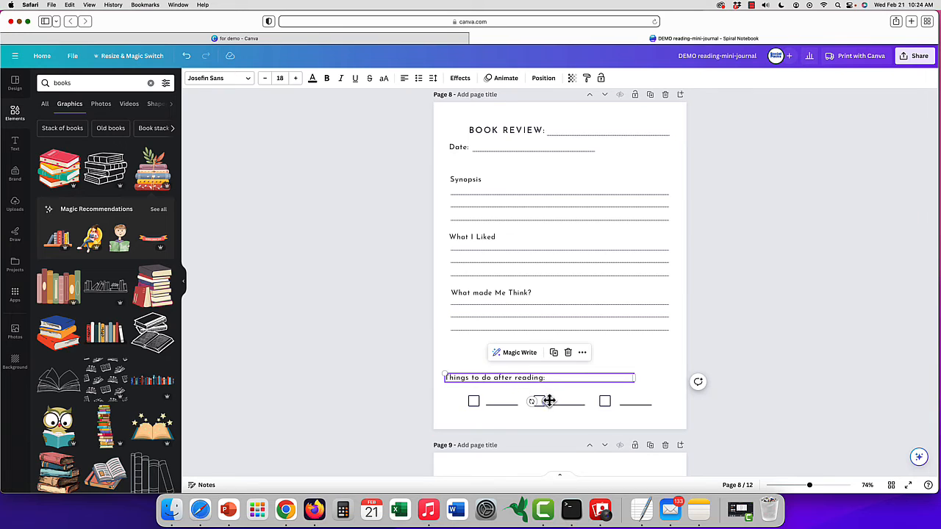
# Step: Add three copies of the last writing line under "What made Me Think?", stacked below it
pyautogui.click(519, 333)
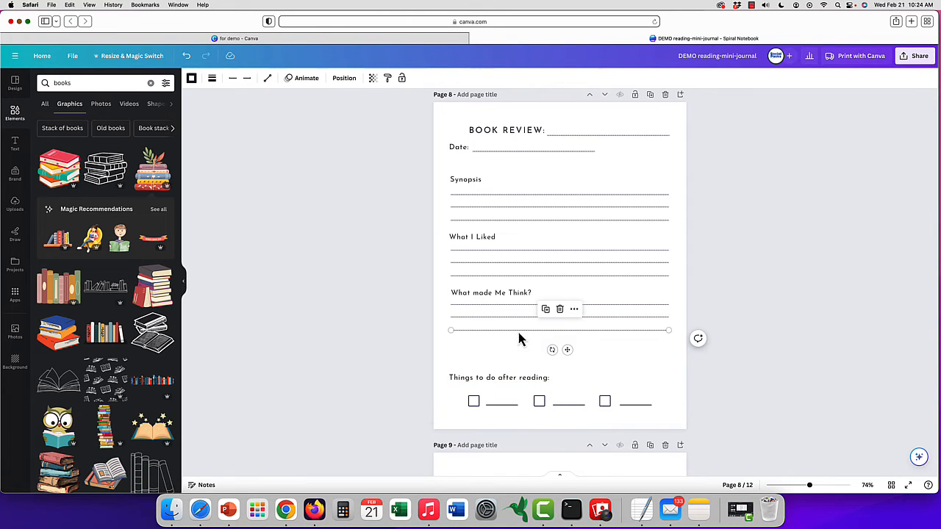
pyautogui.click(574, 310)
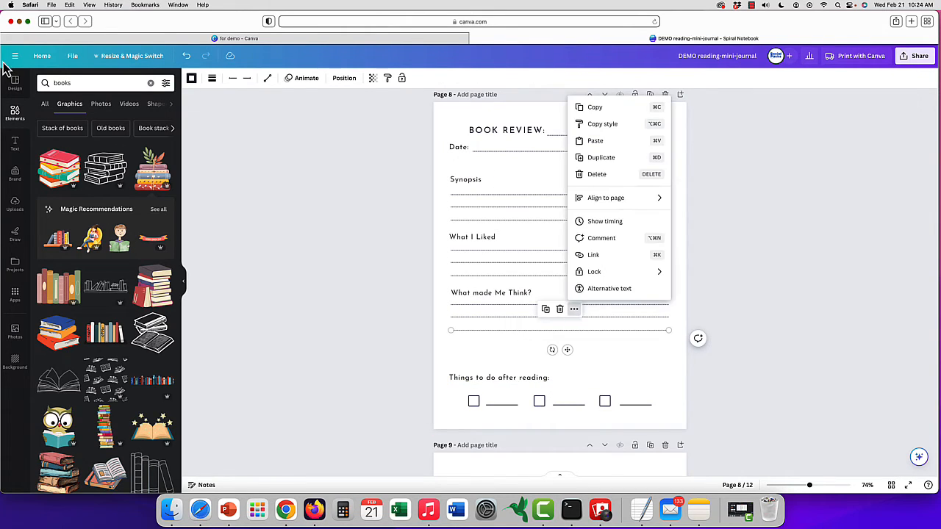
pyautogui.click(608, 159)
pyautogui.moveTo(574, 356); pyautogui.dragTo(567, 360)
pyautogui.click(574, 321)
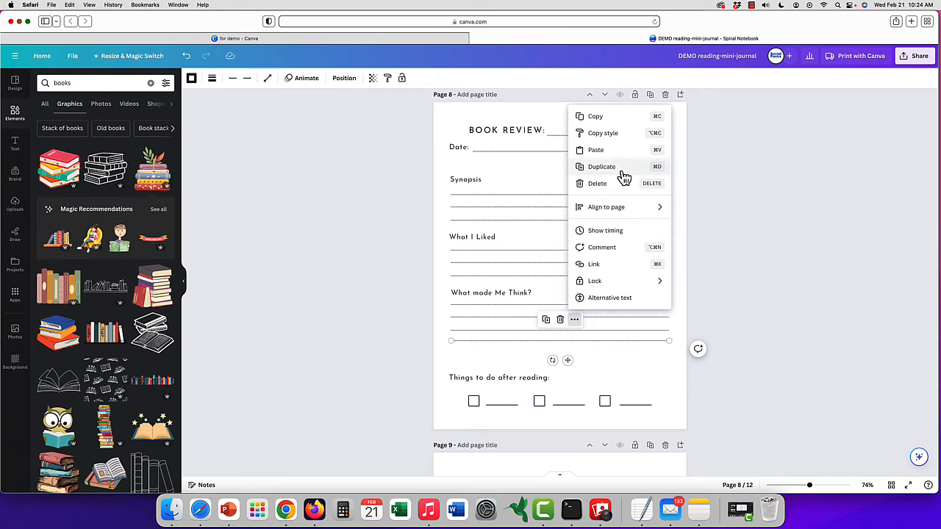
pyautogui.click(622, 172)
pyautogui.click(575, 331)
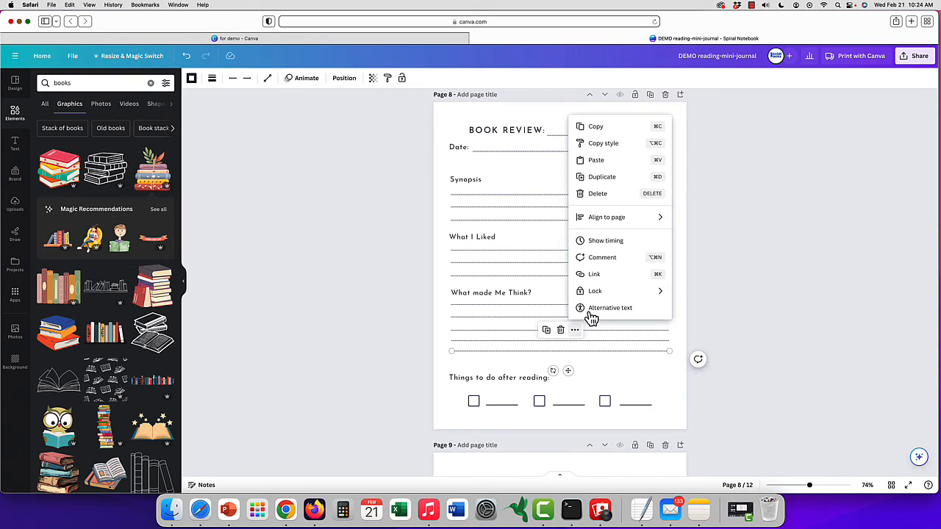
pyautogui.click(617, 177)
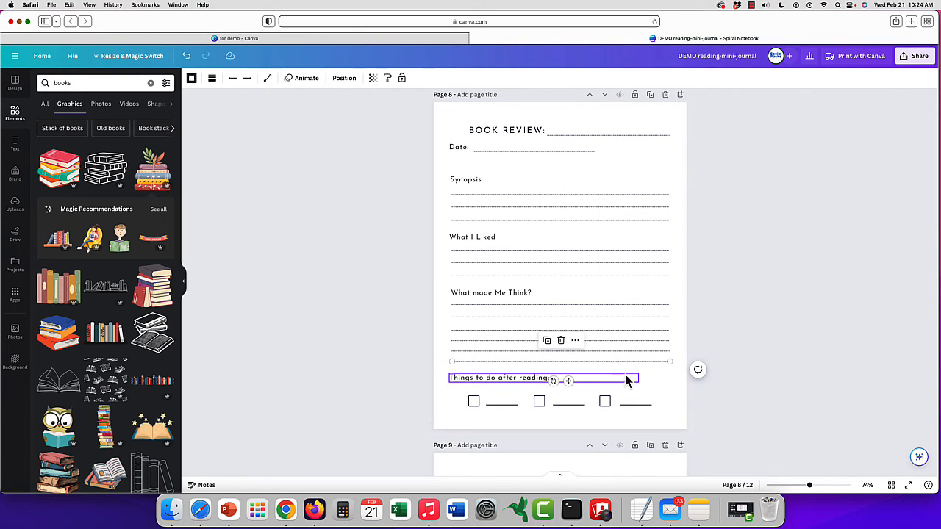
# Step: Space the six writing lines under "What made Me Think?" evenly with Tidy up
pyautogui.click(657, 379)
pyautogui.moveTo(440, 305); pyautogui.dragTo(652, 371)
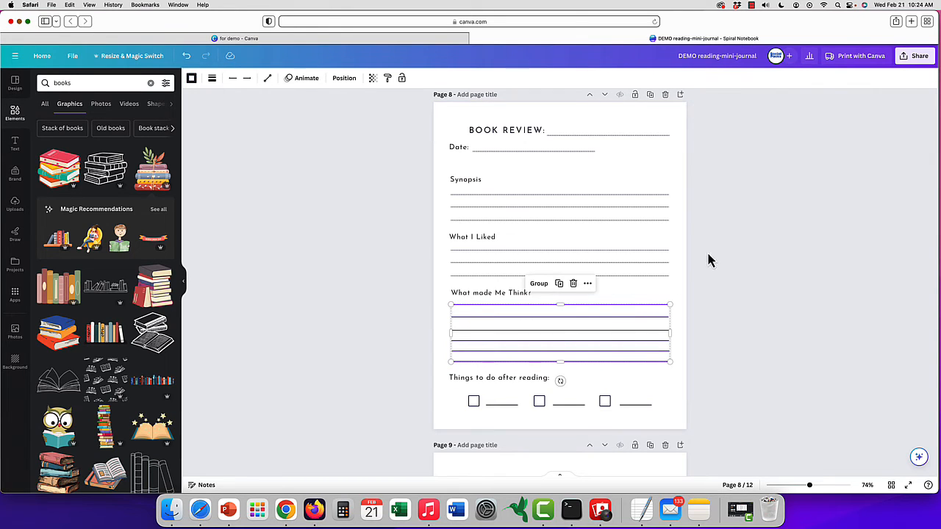
pyautogui.click(588, 284)
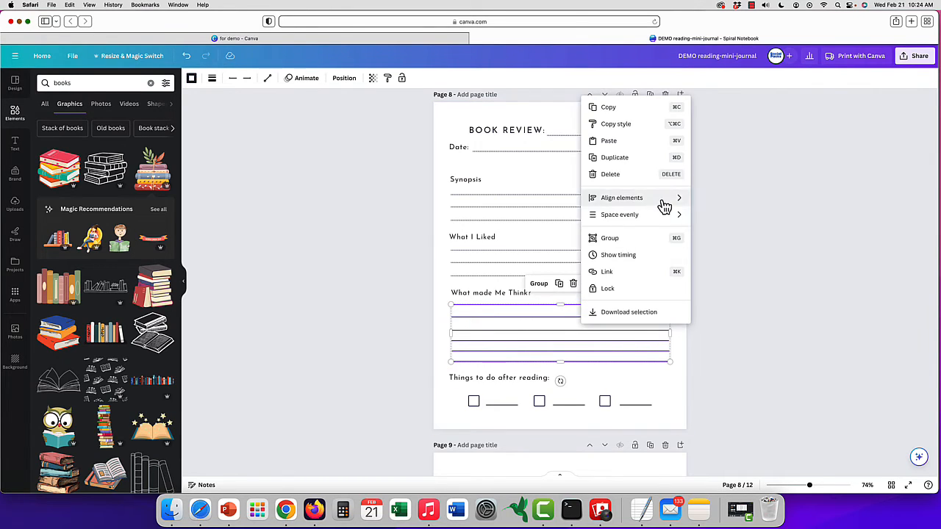
pyautogui.moveTo(671, 216)
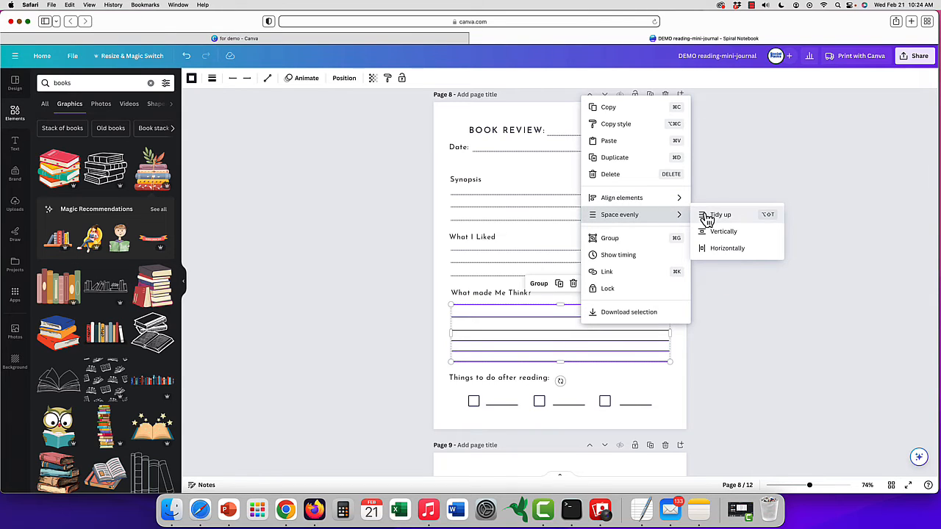
pyautogui.click(705, 217)
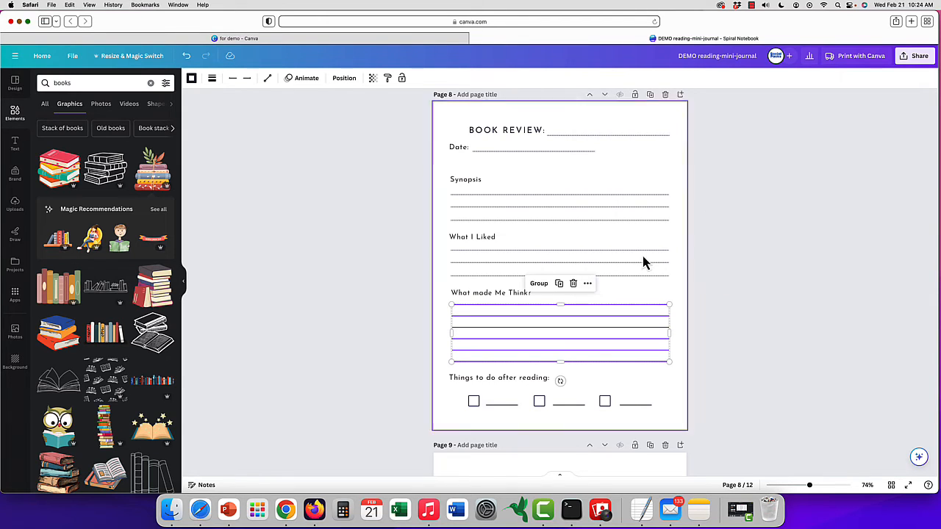
pyautogui.click(643, 300)
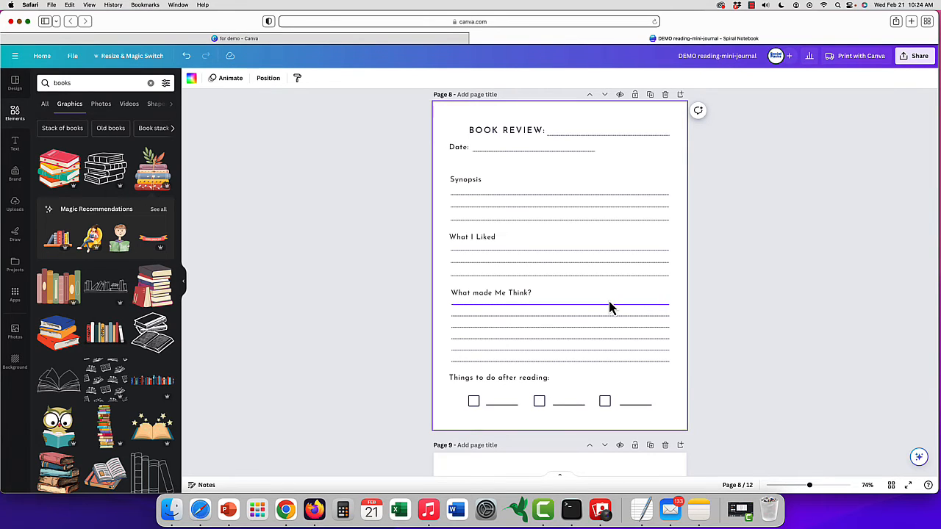
# Step: Review the finished book review page and the remaining journal pages through the Daily Challenge page
pyautogui.scroll(-10, 609, 307)
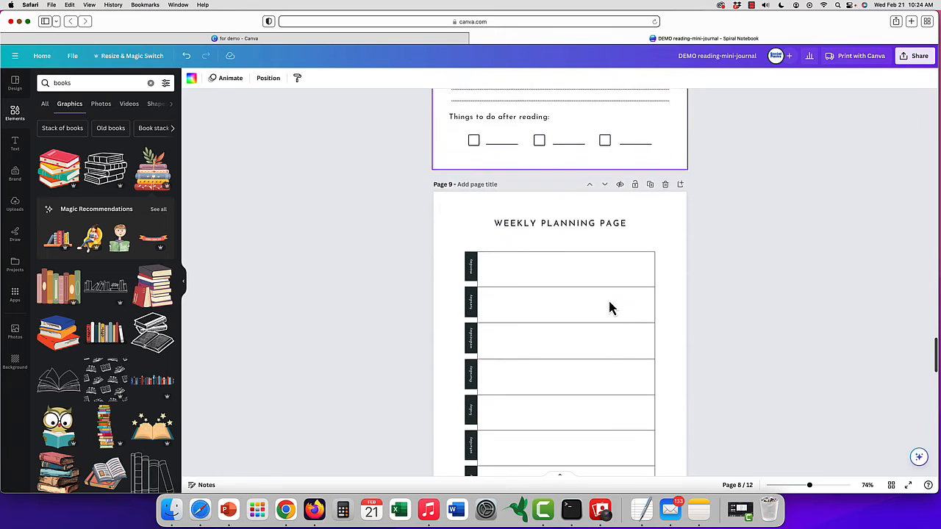
pyautogui.scroll(2, 609, 308)
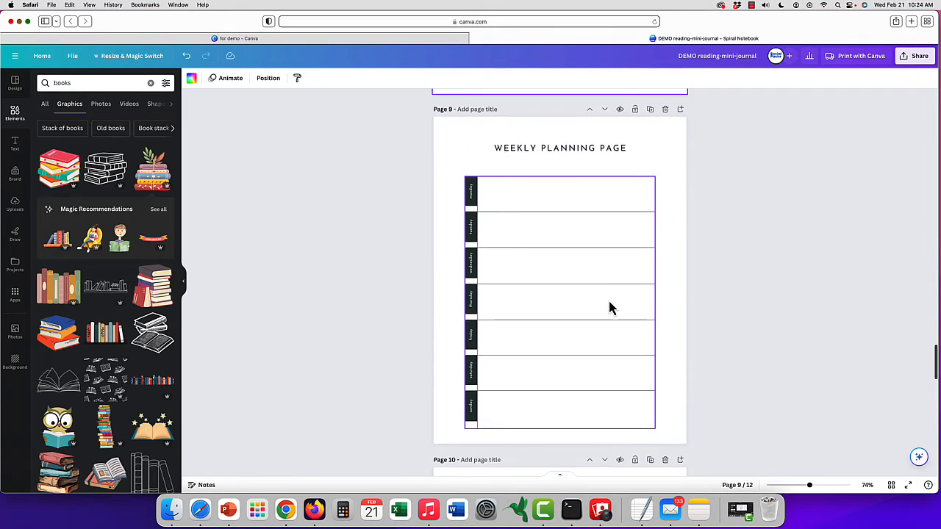
pyautogui.scroll(2, 609, 307)
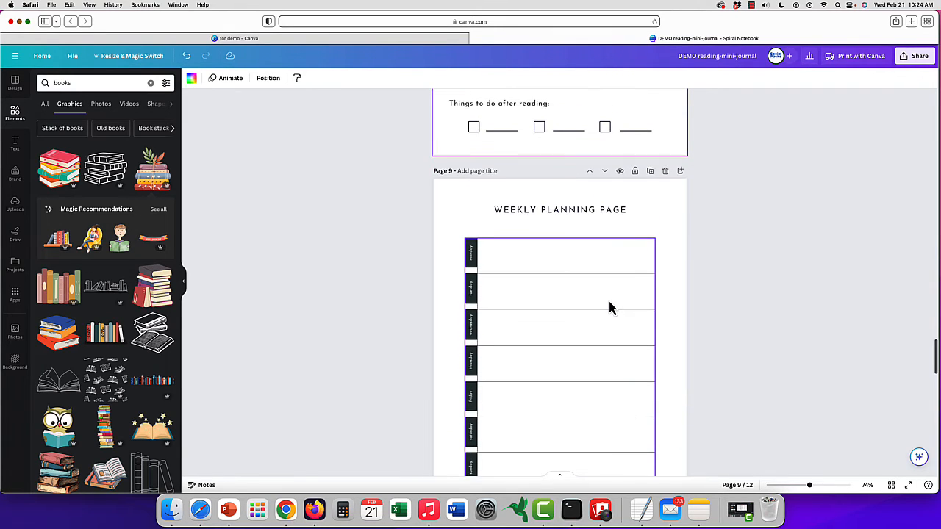
pyautogui.scroll(10, 610, 307)
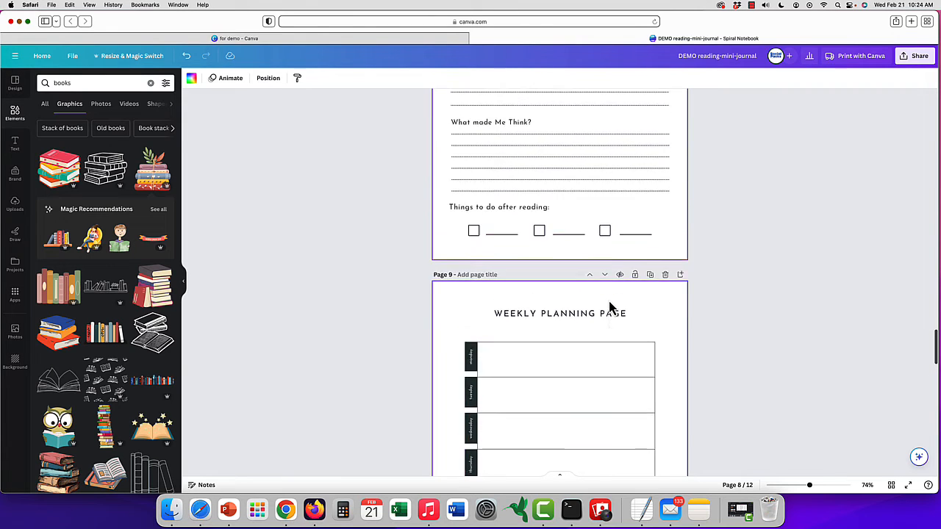
pyautogui.scroll(-13, 609, 307)
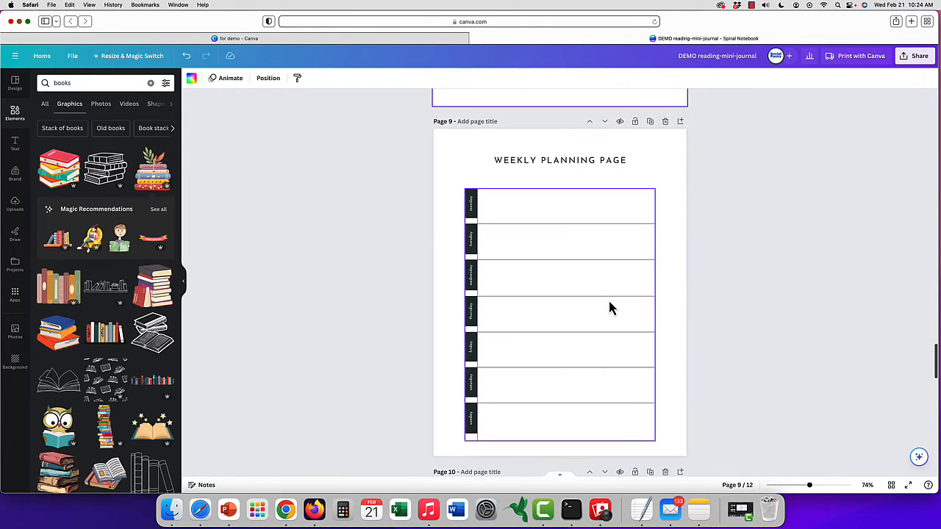
pyautogui.scroll(5, 607, 308)
pyautogui.scroll(4, 608, 309)
pyautogui.scroll(-4, 607, 309)
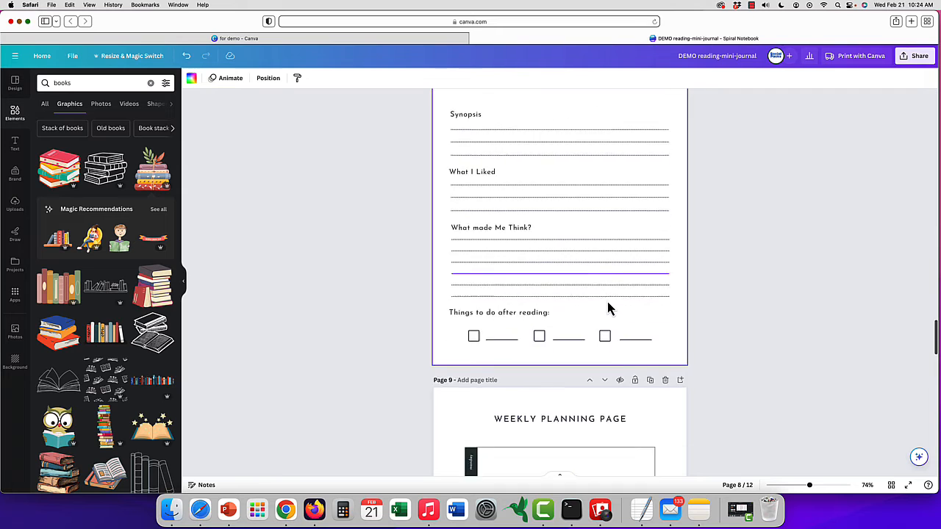
pyautogui.scroll(6, 607, 308)
pyautogui.scroll(15, 607, 308)
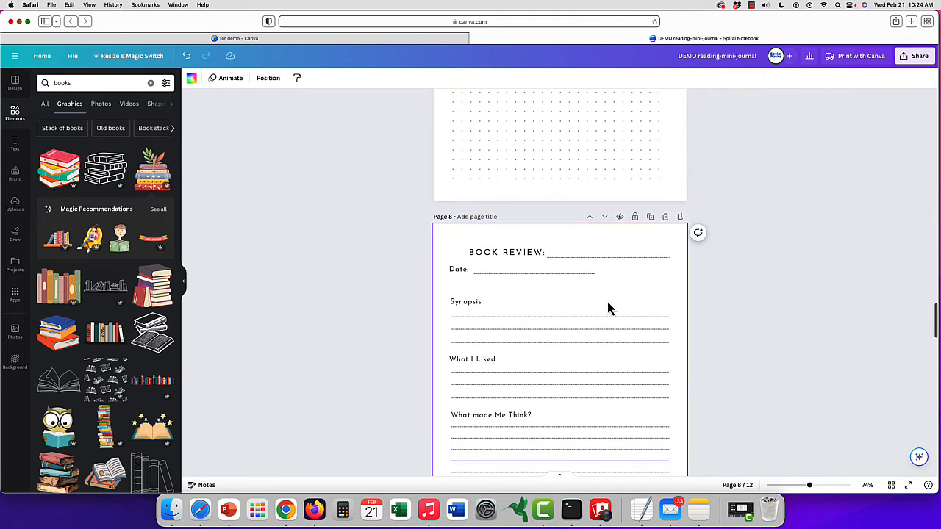
pyautogui.scroll(2, 607, 309)
pyautogui.scroll(-20, 607, 309)
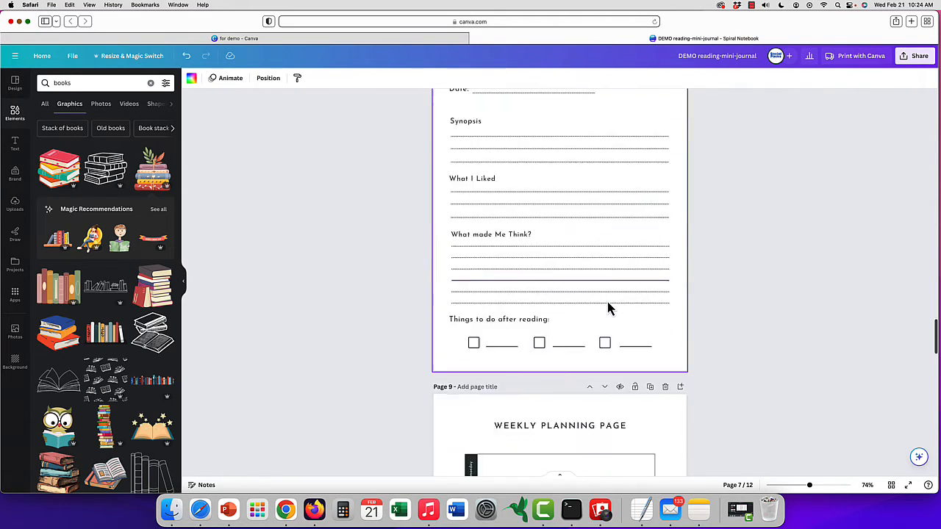
pyautogui.scroll(-12, 607, 309)
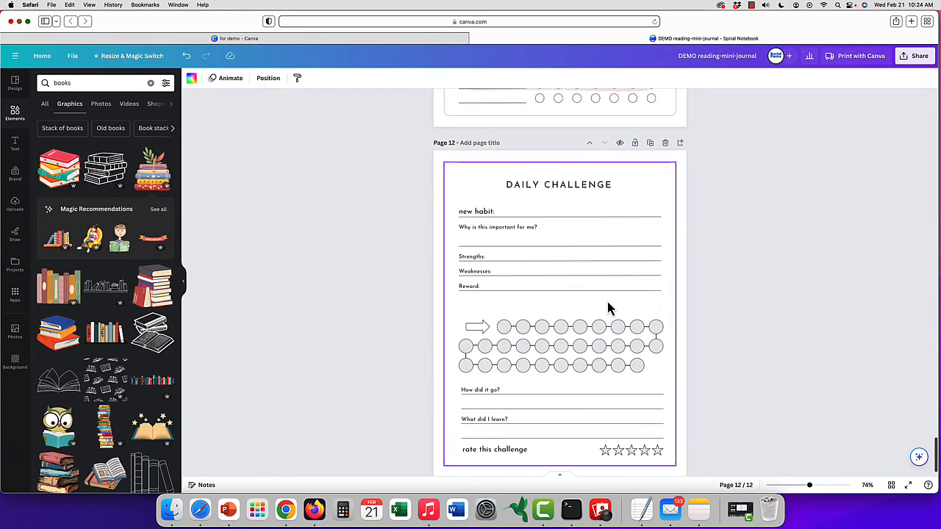
pyautogui.scroll(4, 607, 309)
pyautogui.scroll(6, 564, 168)
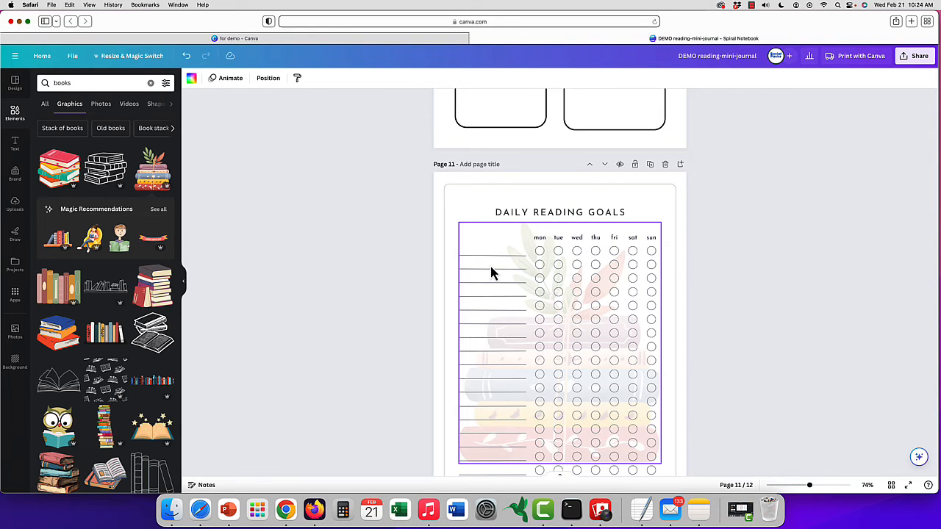
pyautogui.scroll(-6, 491, 273)
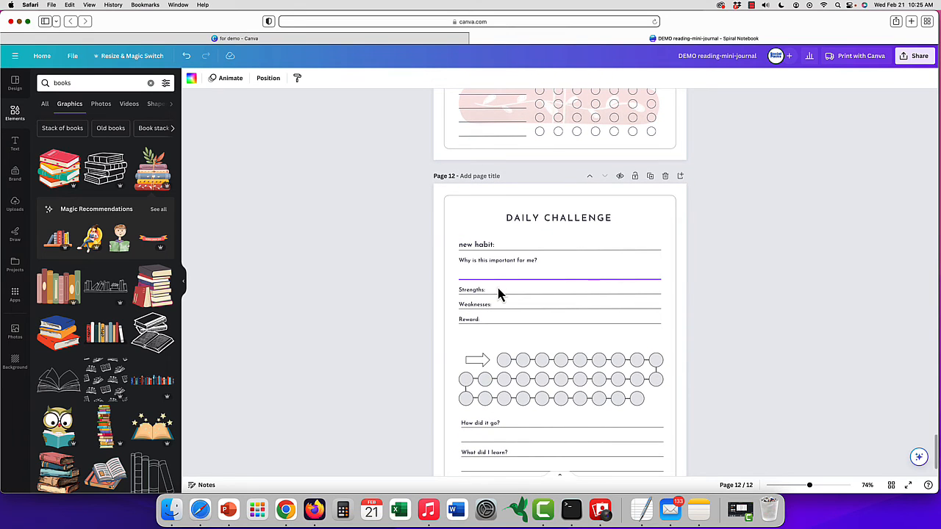
pyautogui.scroll(-2, 683, 157)
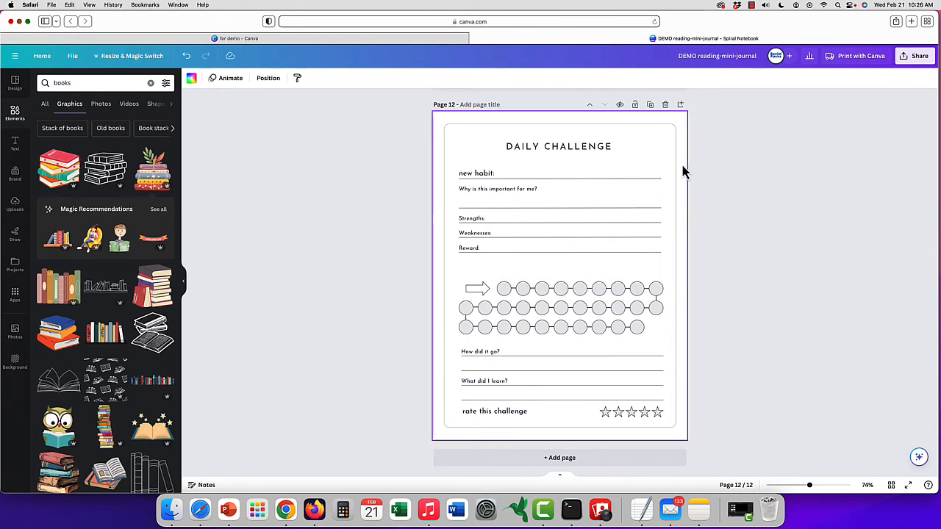
# Step: Add a blank page after the Daily Challenge page and search the design templates for "reading journal"
pyautogui.click(601, 465)
pyautogui.click(14, 84)
pyautogui.click(70, 83)
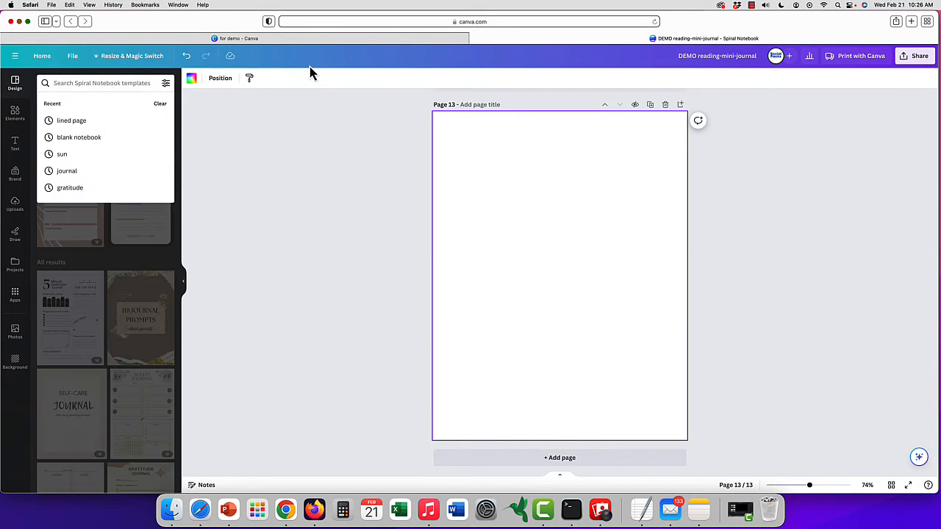
pyautogui.write('reading j')
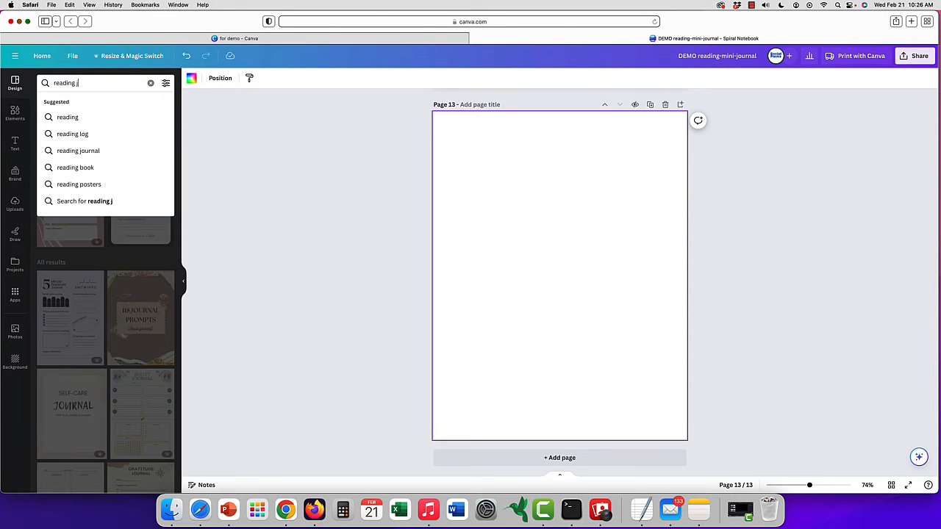
pyautogui.write('ournal')
pyautogui.press('Return')
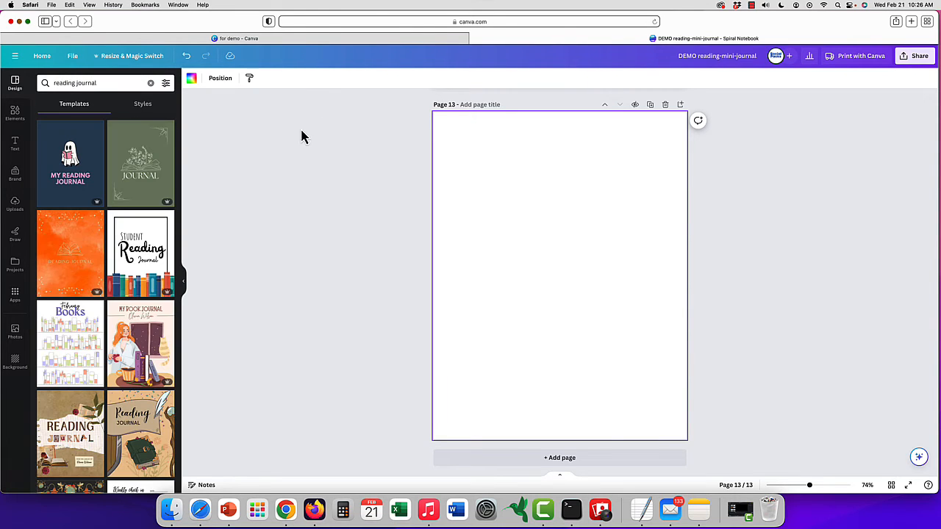
# Step: Fill the blank page with the white "Weekly check in" journal template
pyautogui.scroll(-5, 129, 281)
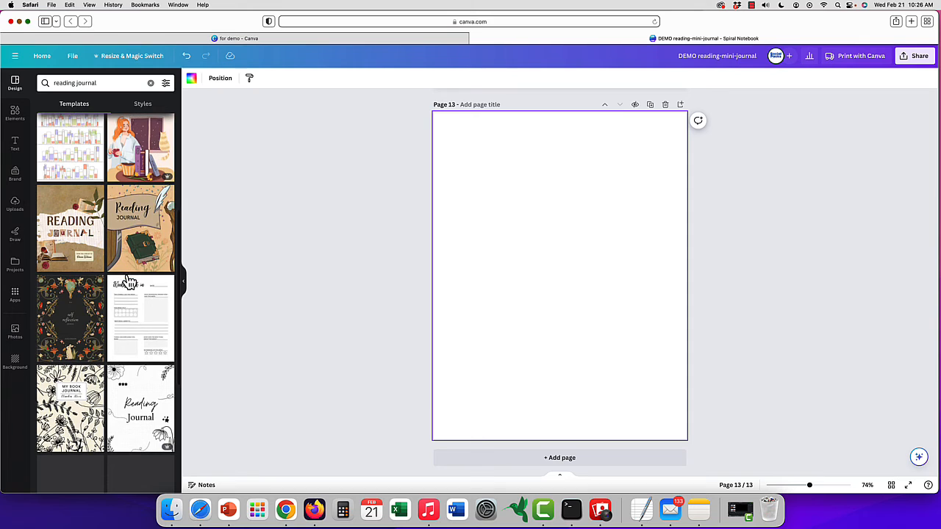
pyautogui.scroll(-5, 128, 281)
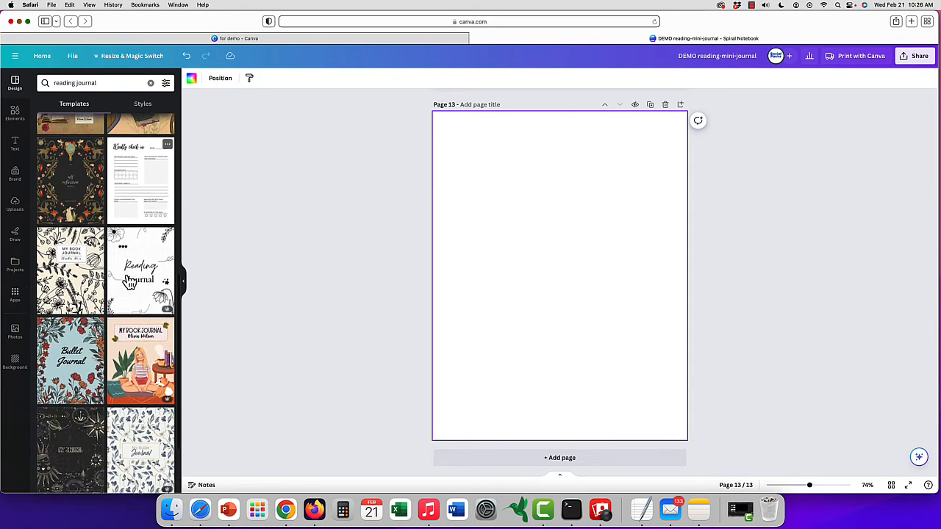
pyautogui.click(131, 213)
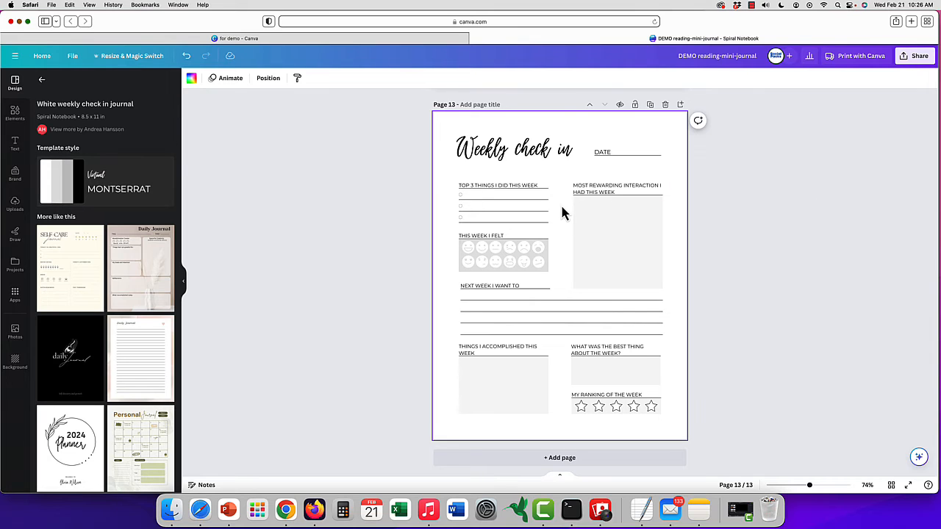
# Step: Return to the template results and search for "reading log" instead
pyautogui.click(41, 81)
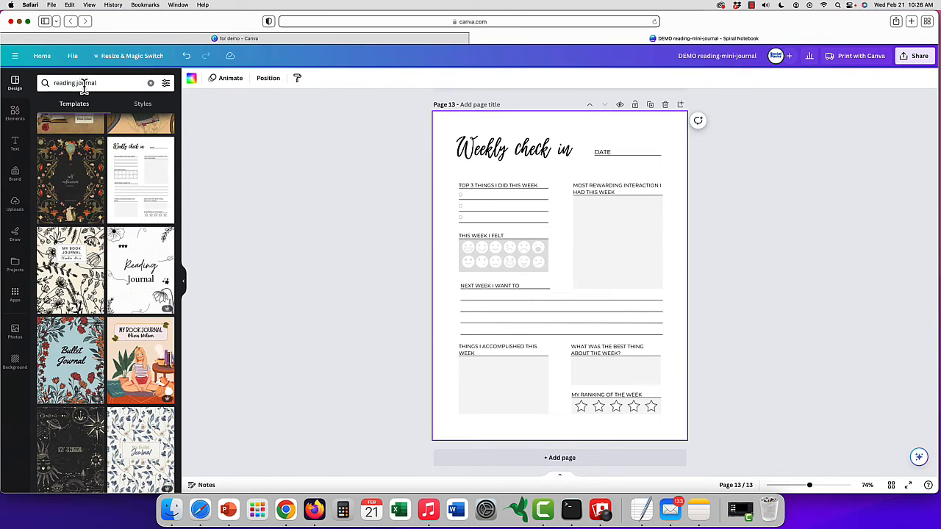
pyautogui.click(64, 83)
pyautogui.write('read')
pyautogui.press('BackSpace')
pyautogui.press('BackSpace')
pyautogui.press('BackSpace')
pyautogui.press('BackSpace')
pyautogui.press('BackSpace')
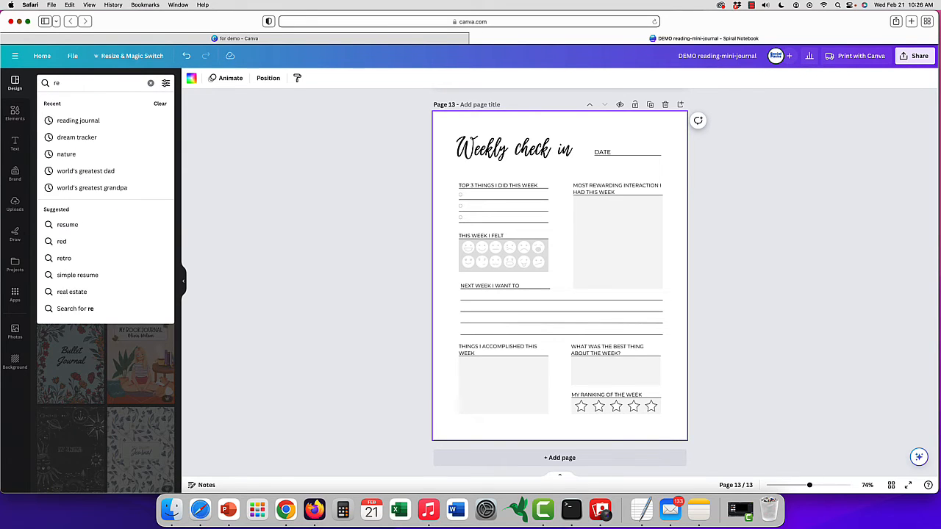
pyautogui.write('ading log')
pyautogui.press('Return')
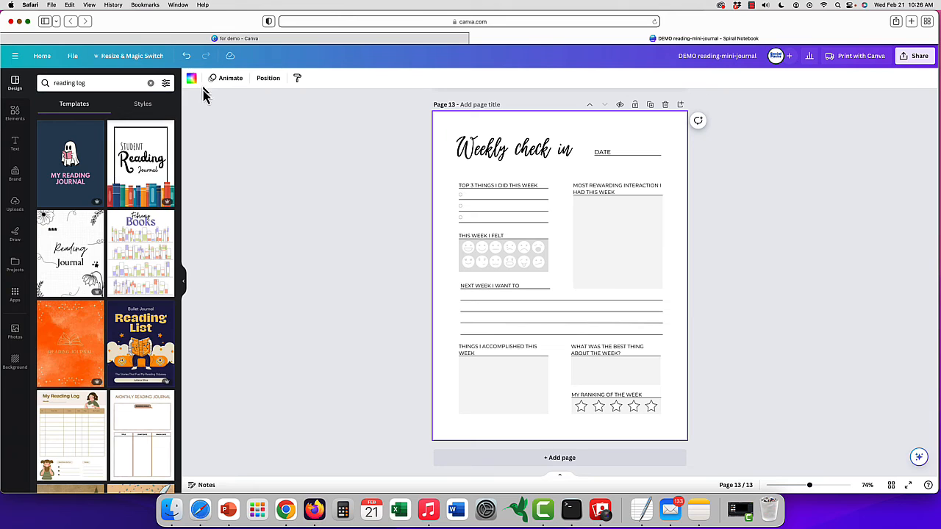
# Step: Add the green and orange "Reading List" template as a new page after the Weekly check in page
pyautogui.scroll(-4, 108, 285)
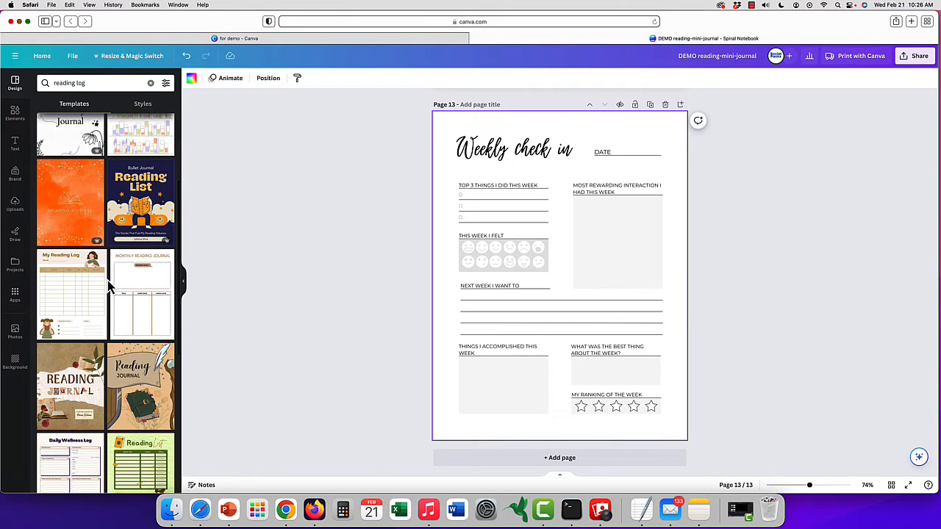
pyautogui.scroll(-2, 107, 285)
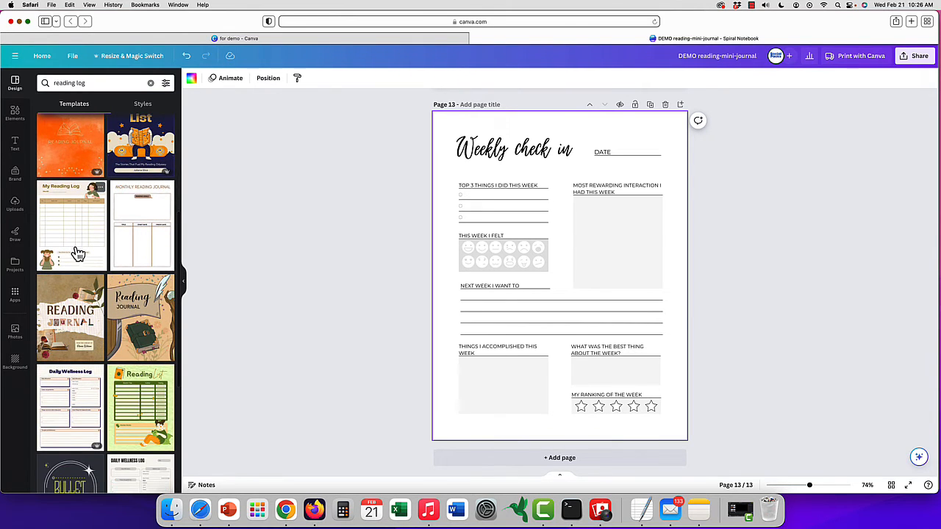
pyautogui.scroll(-2, 78, 254)
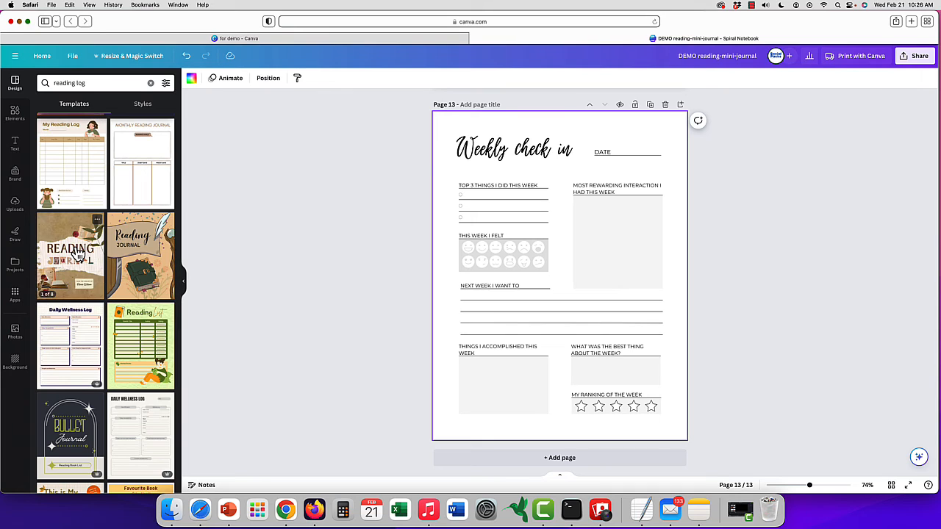
pyautogui.scroll(-1, 78, 253)
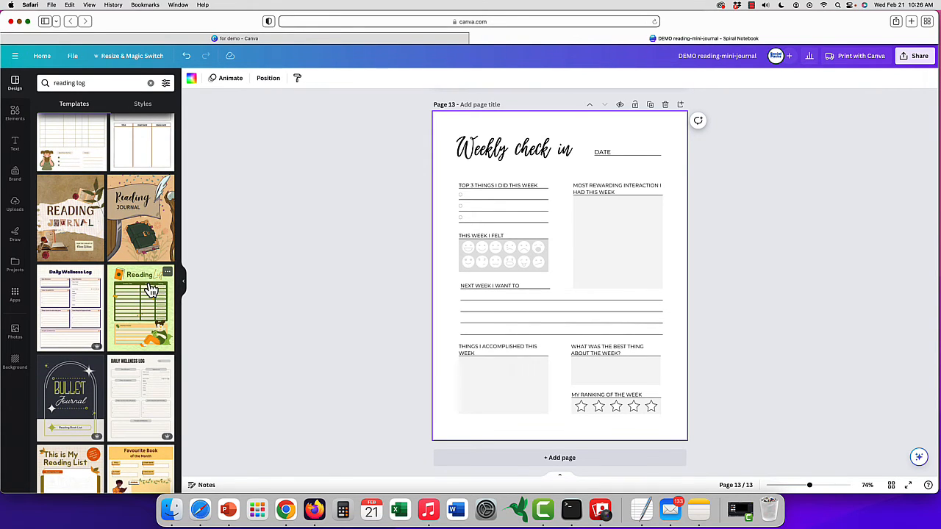
pyautogui.click(151, 290)
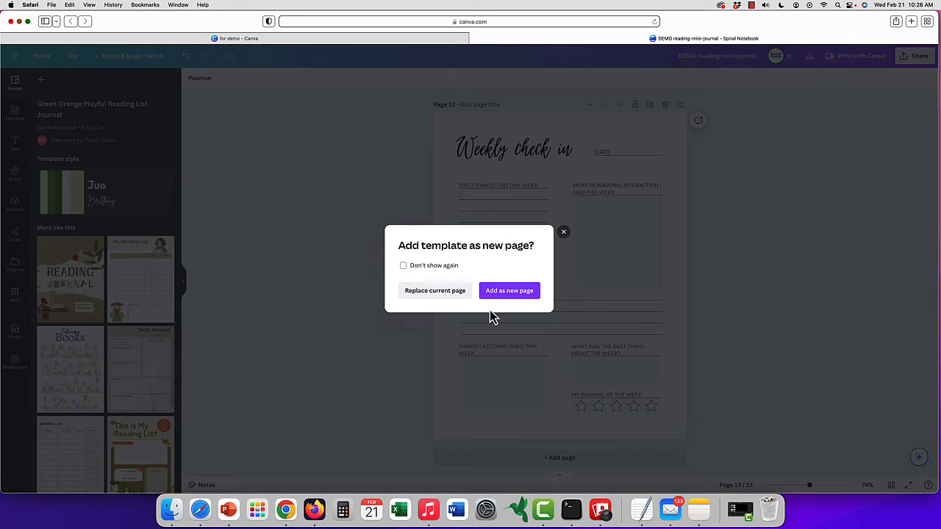
pyautogui.click(531, 291)
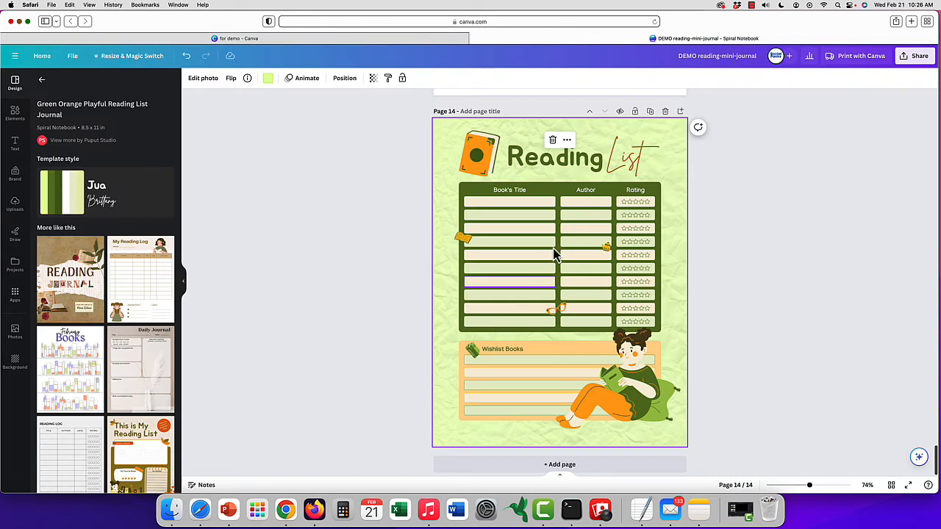
# Step: Delete the crumpled-paper background image and the light green background color from the Reading List page
pyautogui.press('Delete')
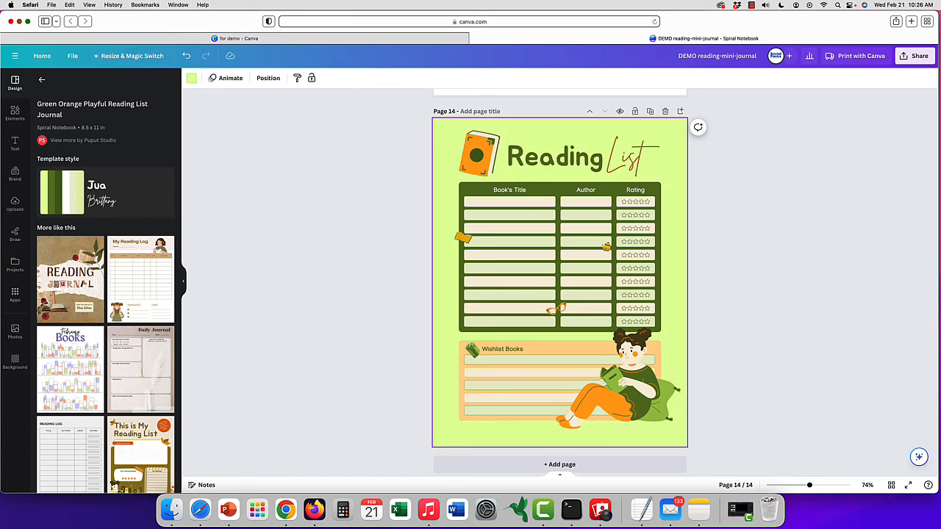
pyautogui.scroll(1, 669, 162)
pyautogui.press('Delete')
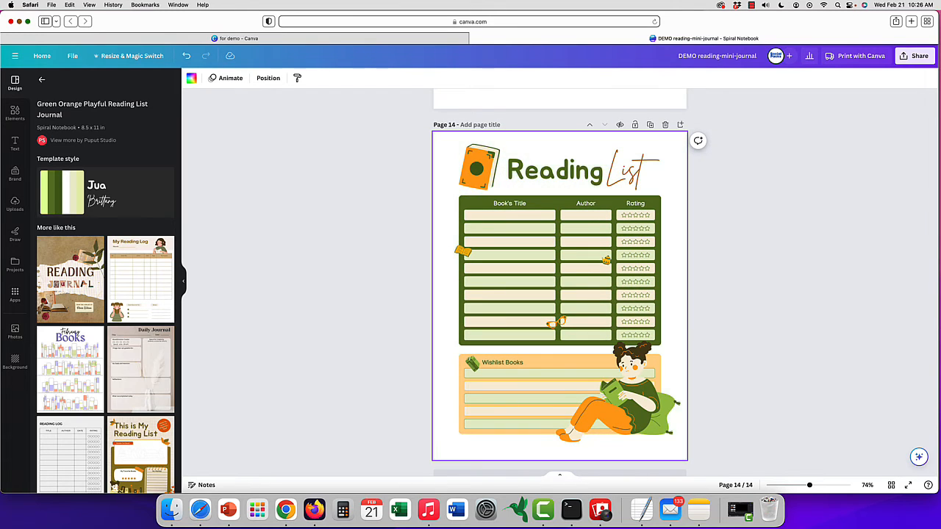
# Step: Recolor the "Weekly Planning Page" heading in the green of the "Reading" title and apply the color change across all pages
pyautogui.scroll(3, 660, 287)
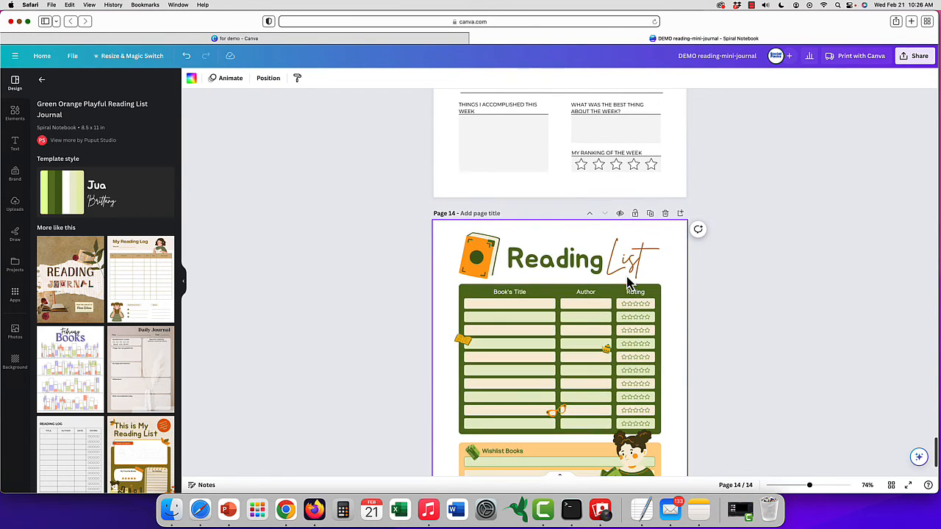
pyautogui.doubleClick(563, 281)
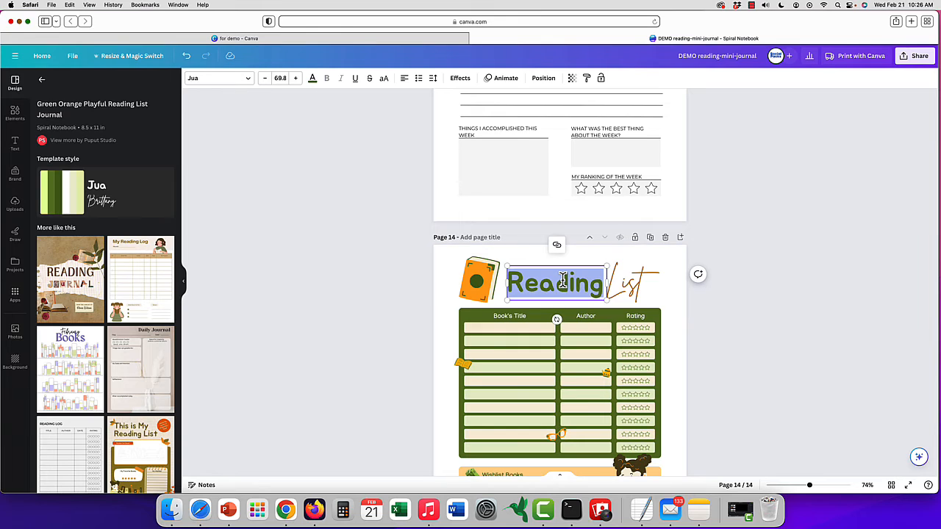
pyautogui.click(313, 81)
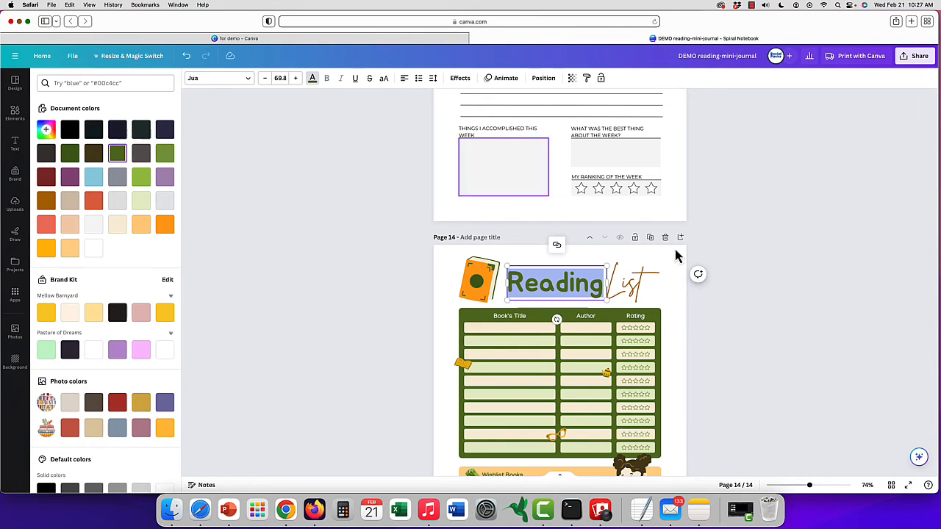
pyautogui.scroll(20, 697, 248)
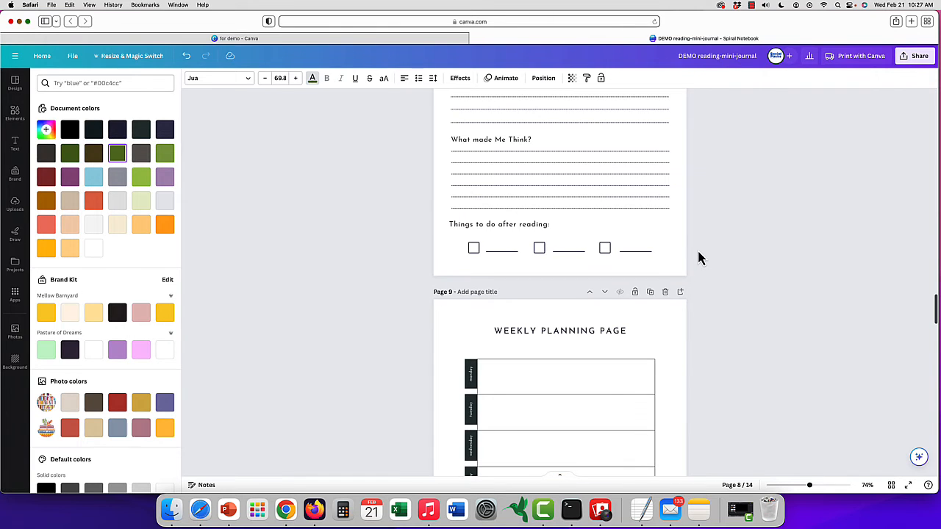
pyautogui.scroll(10, 696, 248)
pyautogui.scroll(-8, 698, 253)
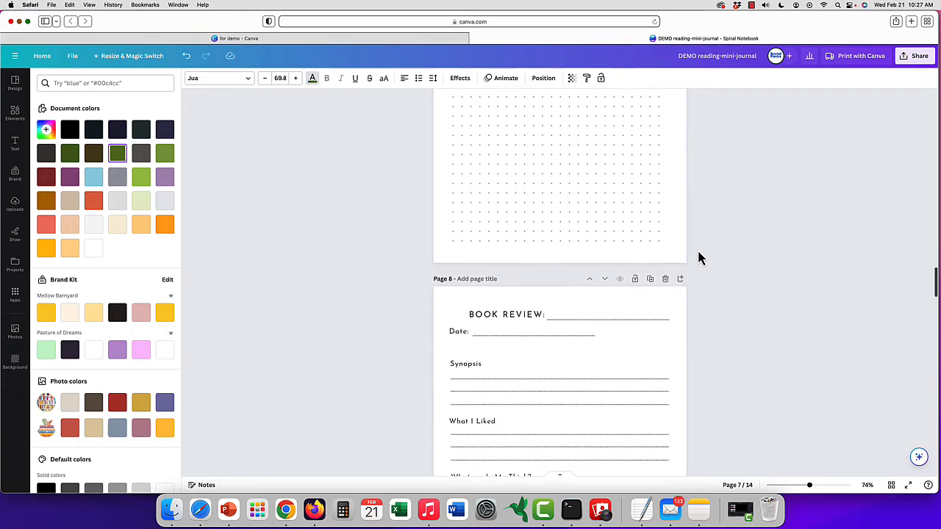
pyautogui.scroll(-10, 698, 258)
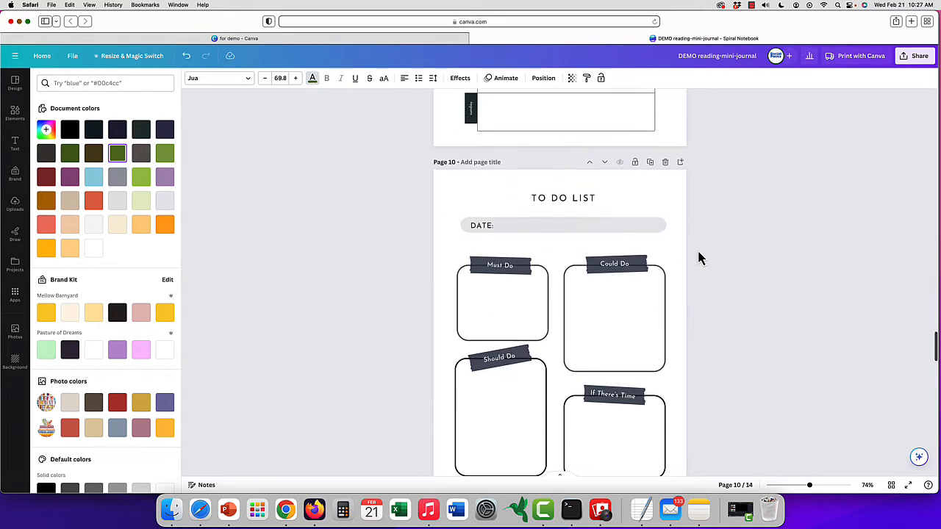
pyautogui.scroll(10, 697, 249)
pyautogui.scroll(-1, 582, 330)
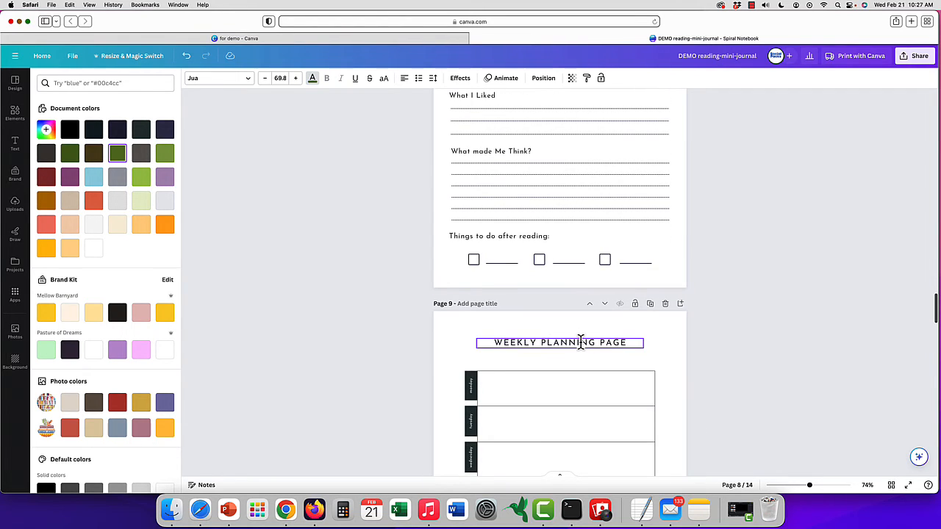
pyautogui.click(580, 344)
pyautogui.press('super+a')
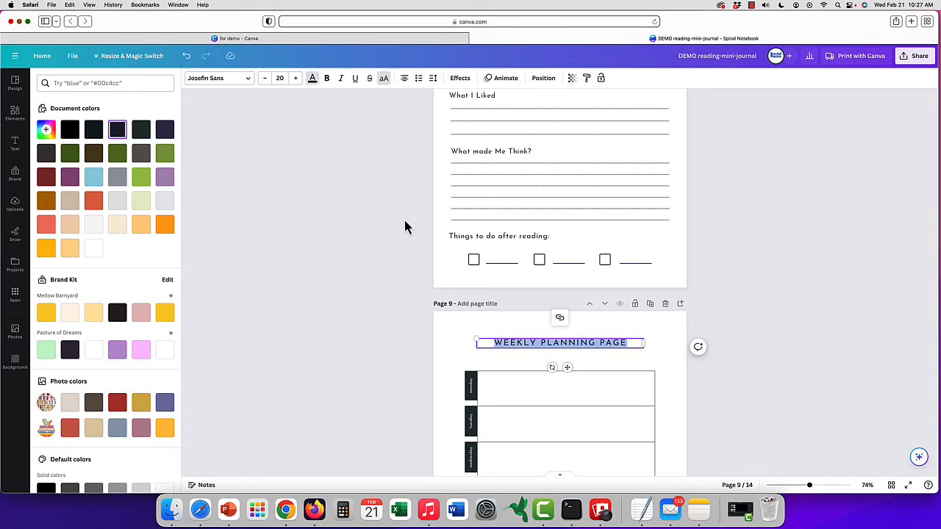
pyautogui.click(117, 153)
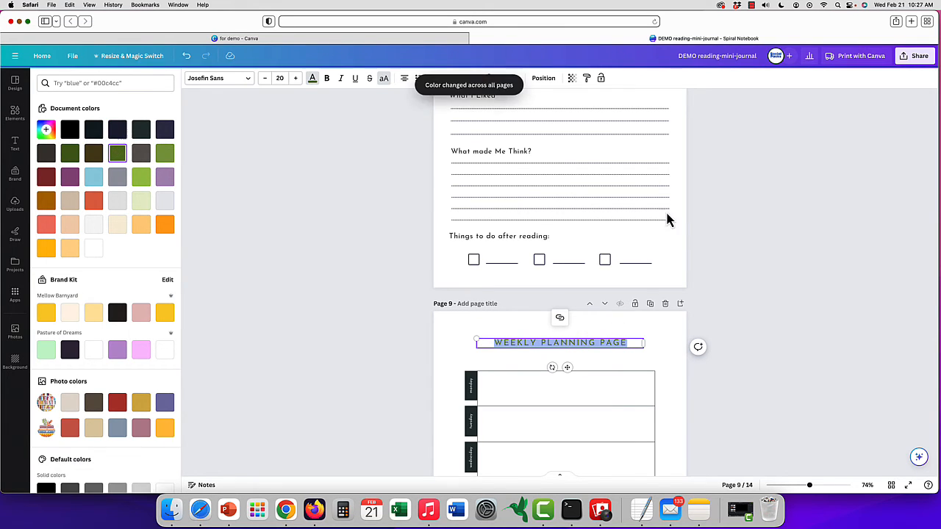
# Step: Make the "To Do List" heading on page 10 bold
pyautogui.scroll(-10, 647, 218)
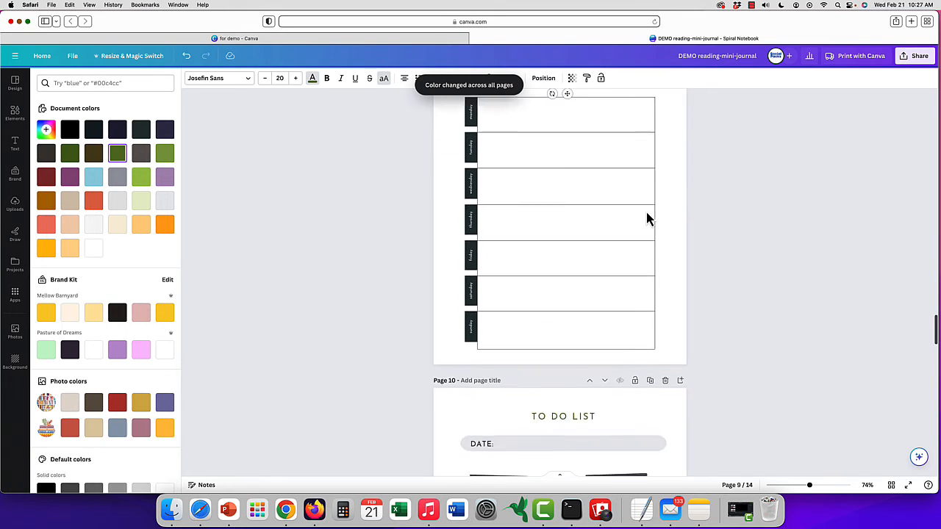
pyautogui.scroll(-5, 647, 218)
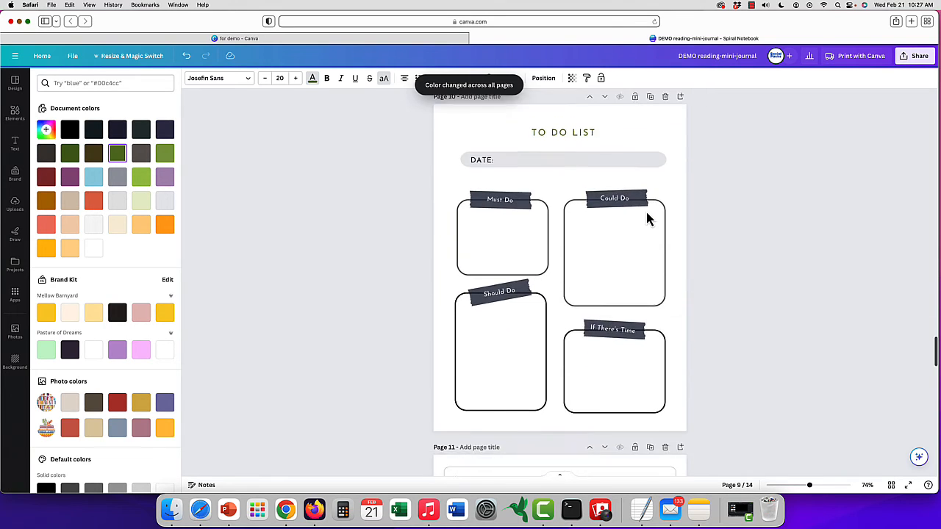
pyautogui.scroll(2, 643, 188)
pyautogui.click(571, 198)
pyautogui.click(571, 199)
pyautogui.press('super+a')
pyautogui.click(326, 78)
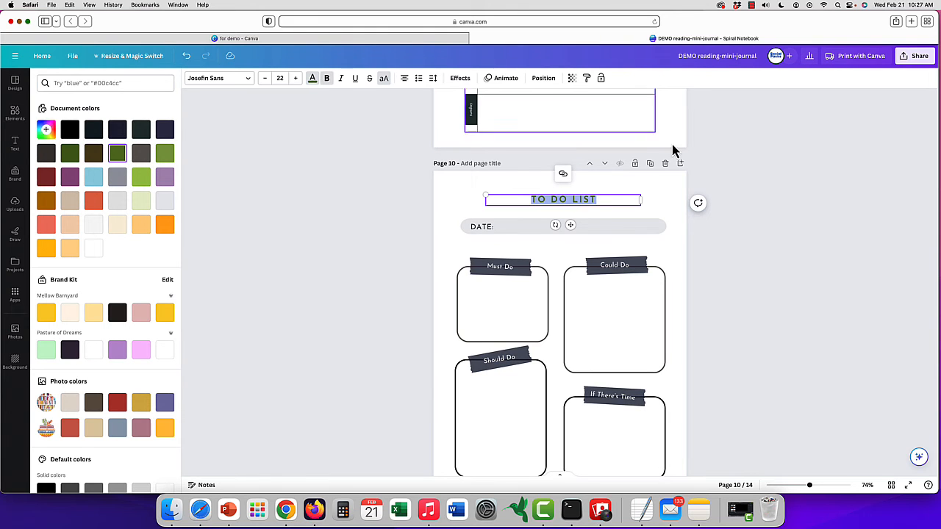
pyautogui.click(742, 147)
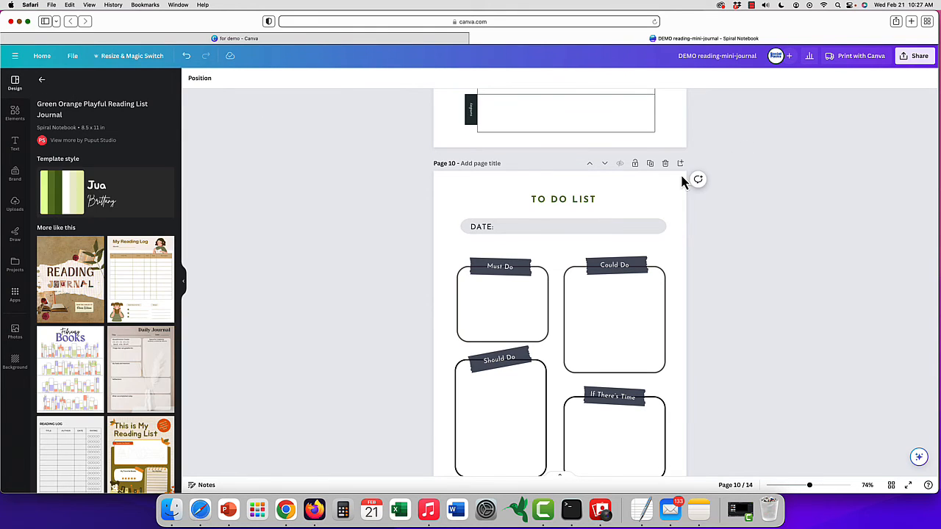
# Step: Delete the reading girl illustration and the orange book graphic beside the title from the Reading List page
pyautogui.scroll(-10, 672, 185)
pyautogui.scroll(-15, 671, 185)
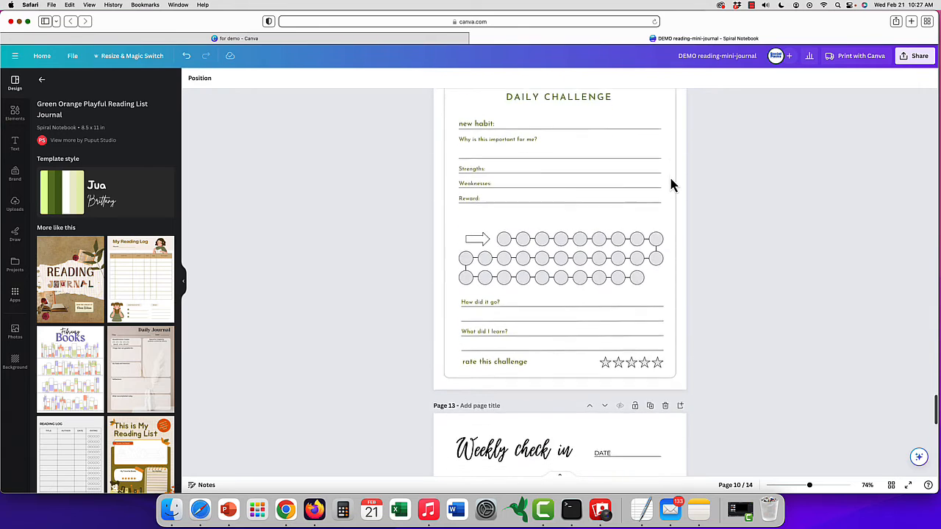
pyautogui.scroll(-5, 671, 184)
pyautogui.click(474, 158)
pyautogui.click(474, 158)
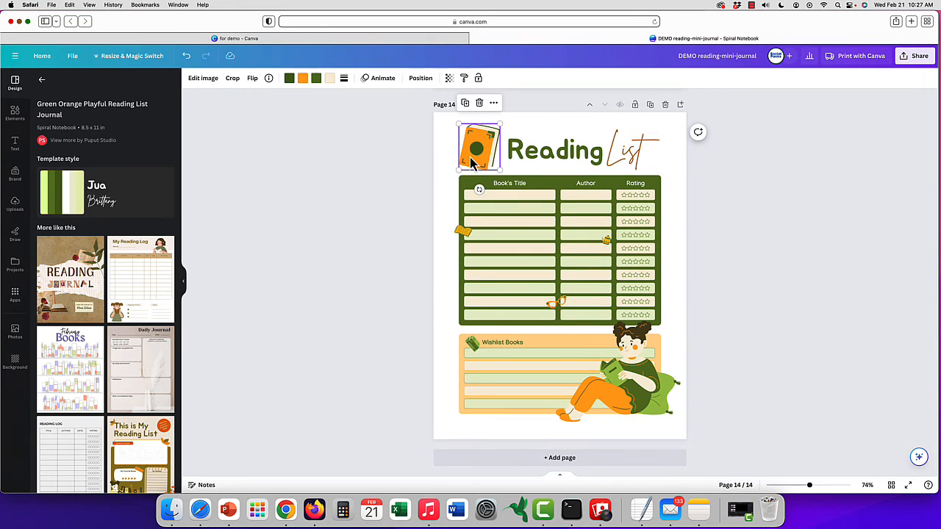
pyautogui.click(640, 405)
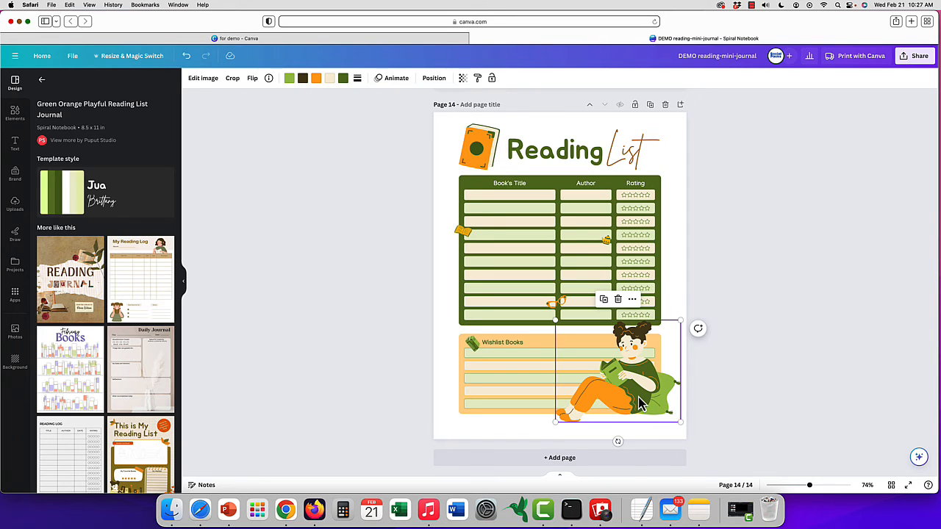
pyautogui.press('Delete')
pyautogui.click(477, 151)
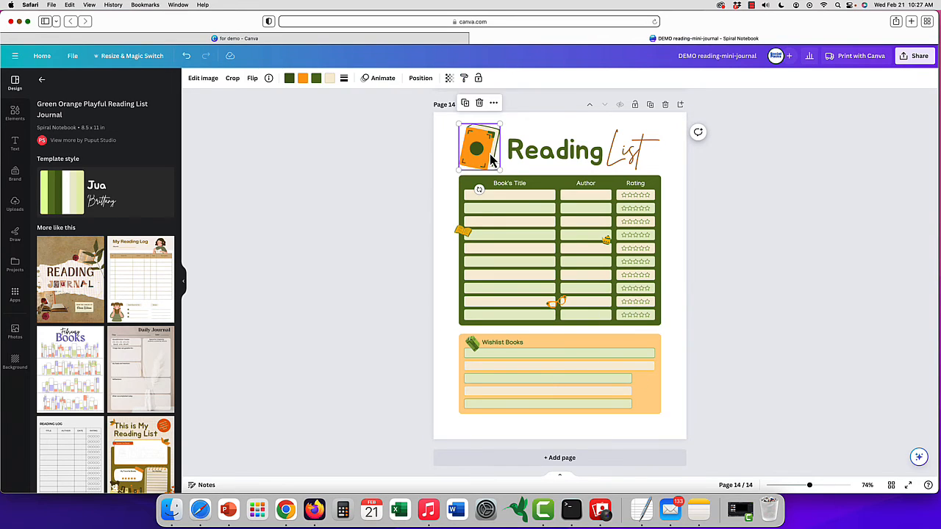
pyautogui.press('Delete')
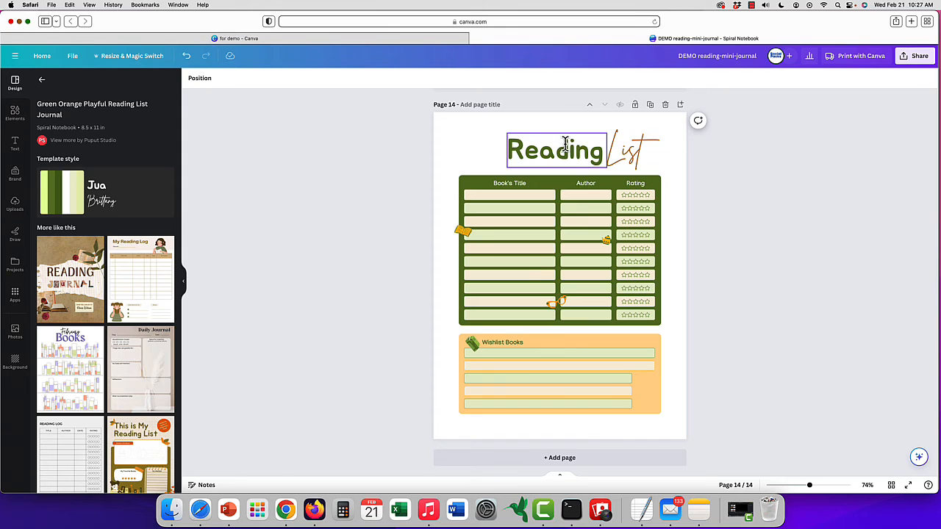
# Step: Change the "Reading" title on page 14 to Josefin Sans, matching the Daily Challenge heading, and widen its text box to fit one line
pyautogui.scroll(10, 563, 147)
pyautogui.scroll(1, 565, 146)
pyautogui.scroll(-3, 566, 146)
pyautogui.scroll(8, 565, 146)
pyautogui.click(578, 188)
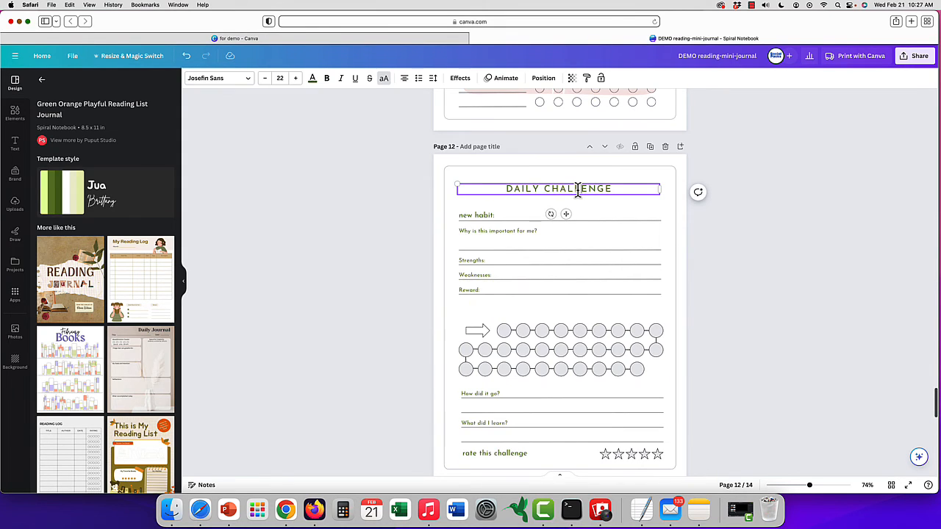
pyautogui.scroll(-1, 578, 188)
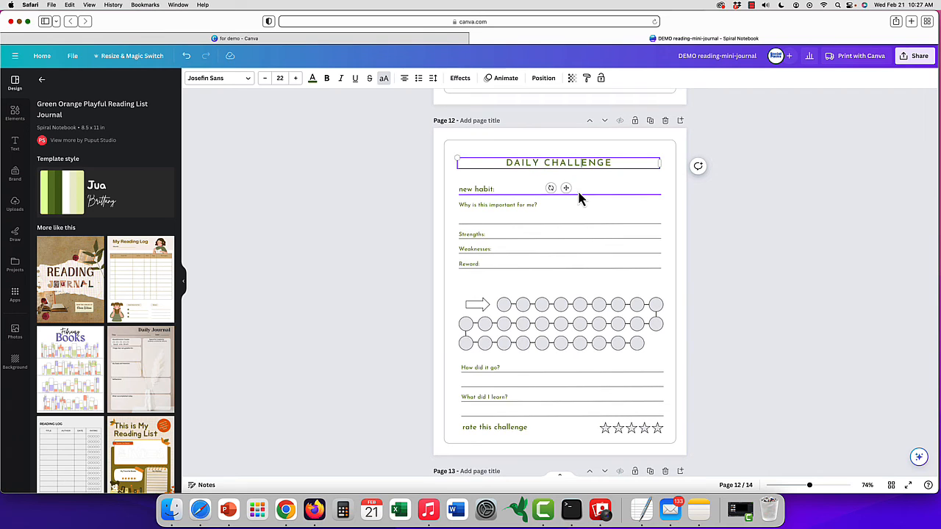
pyautogui.scroll(-5, 575, 195)
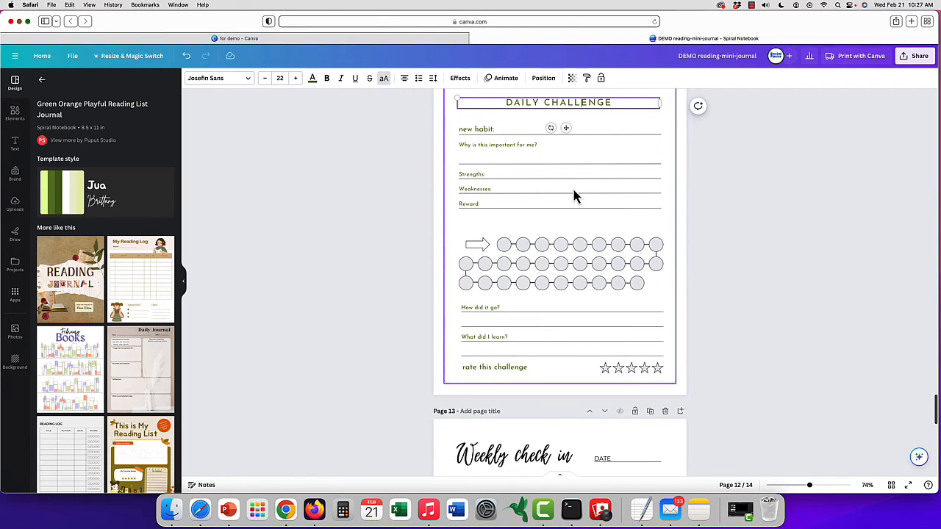
pyautogui.scroll(-8, 553, 257)
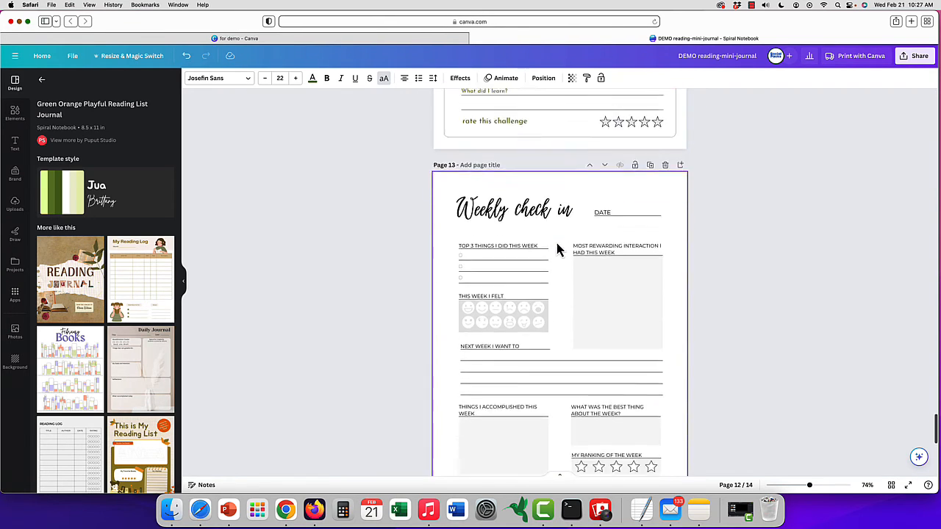
pyautogui.doubleClick(560, 326)
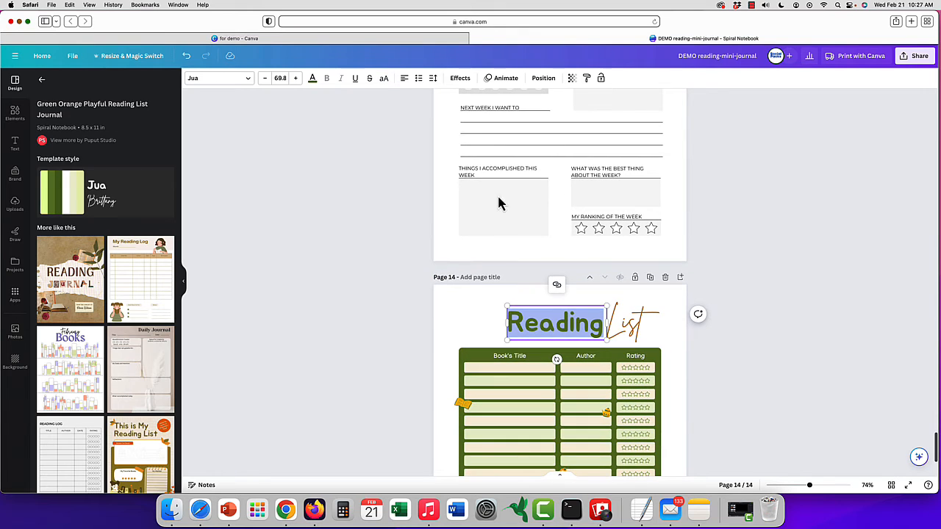
pyautogui.click(250, 85)
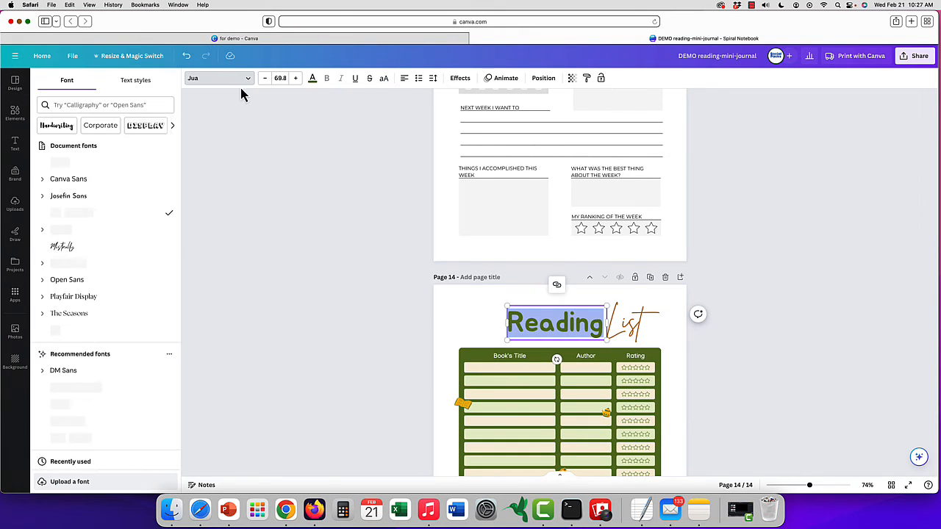
pyautogui.click(93, 197)
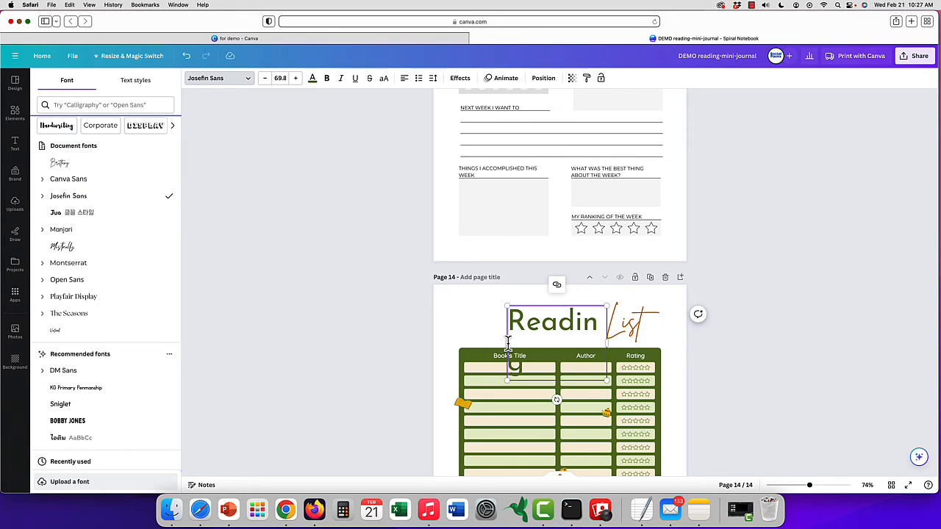
pyautogui.moveTo(507, 345); pyautogui.dragTo(472, 345)
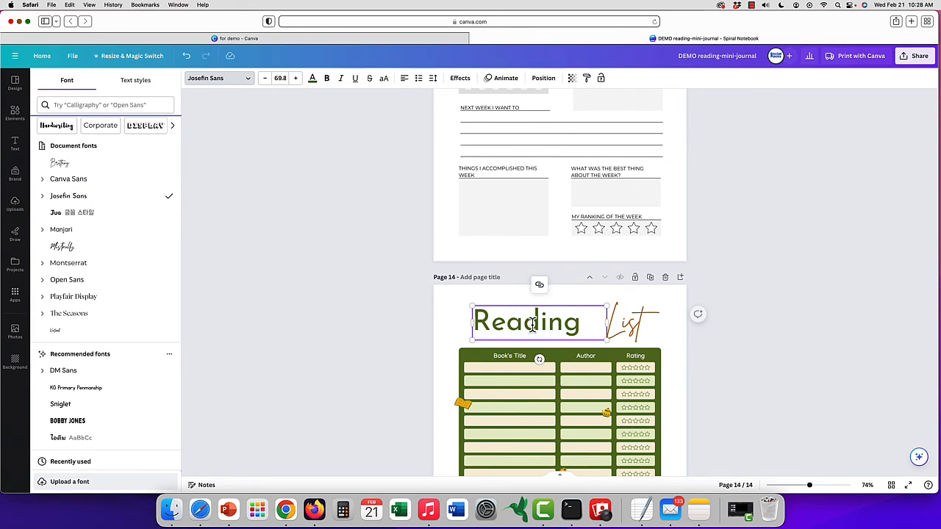
# Step: Convert the "Reading" title to uppercase and scale it down to about size 50.6, placed beside "List"
pyautogui.doubleClick(533, 326)
pyautogui.press('super+b')
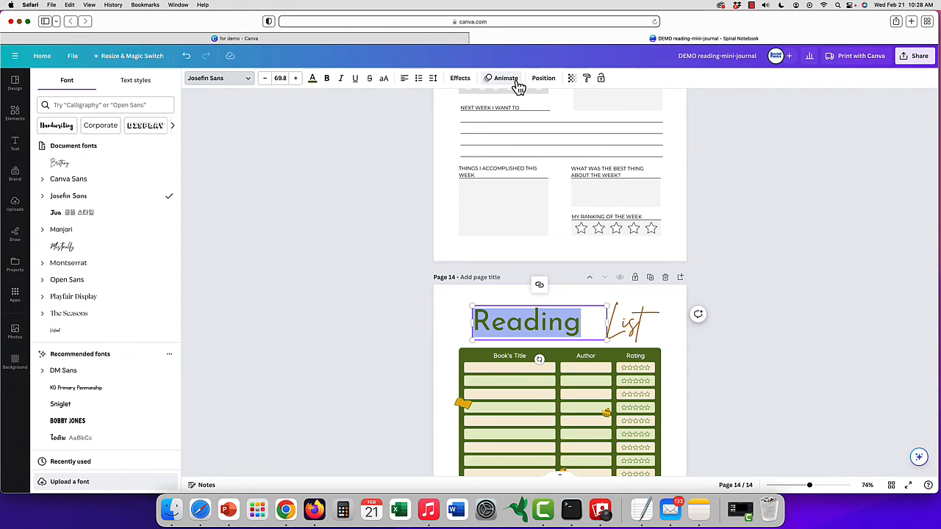
pyautogui.click(385, 80)
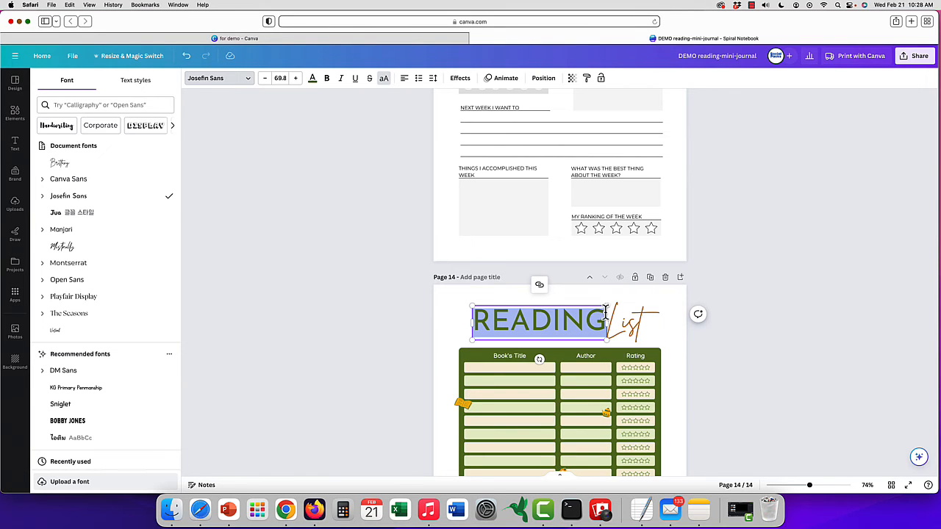
pyautogui.moveTo(607, 306); pyautogui.dragTo(565, 316)
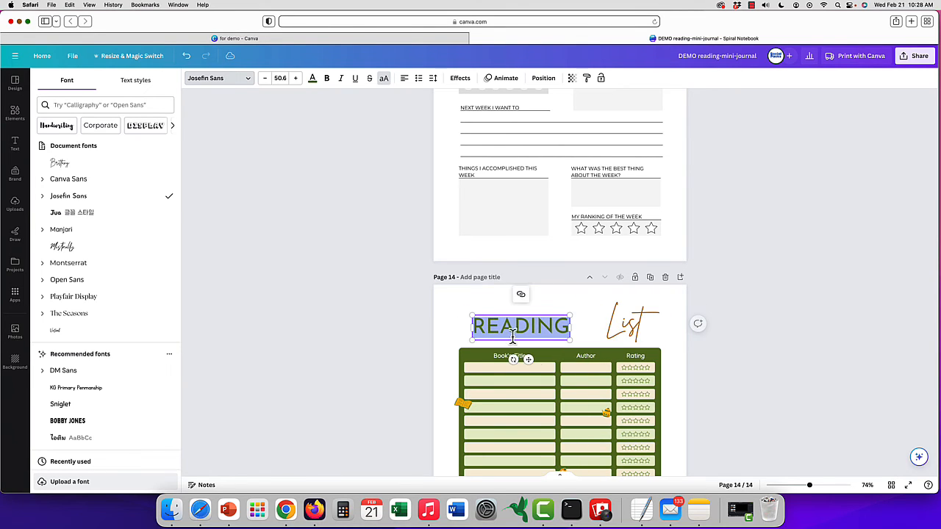
pyautogui.moveTo(528, 359); pyautogui.dragTo(580, 355)
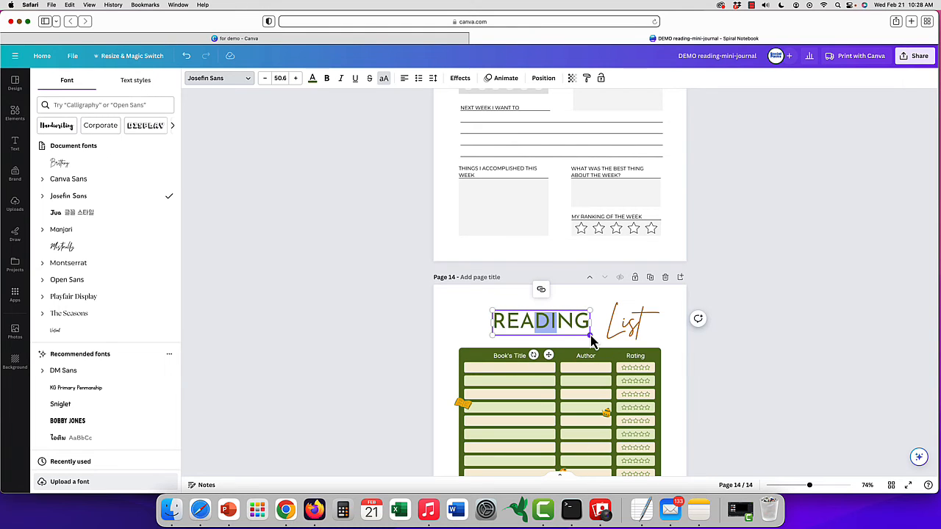
# Step: Set the "READING" title to size 22, matching the Daily Challenge heading, and make it bold
pyautogui.scroll(15, 617, 185)
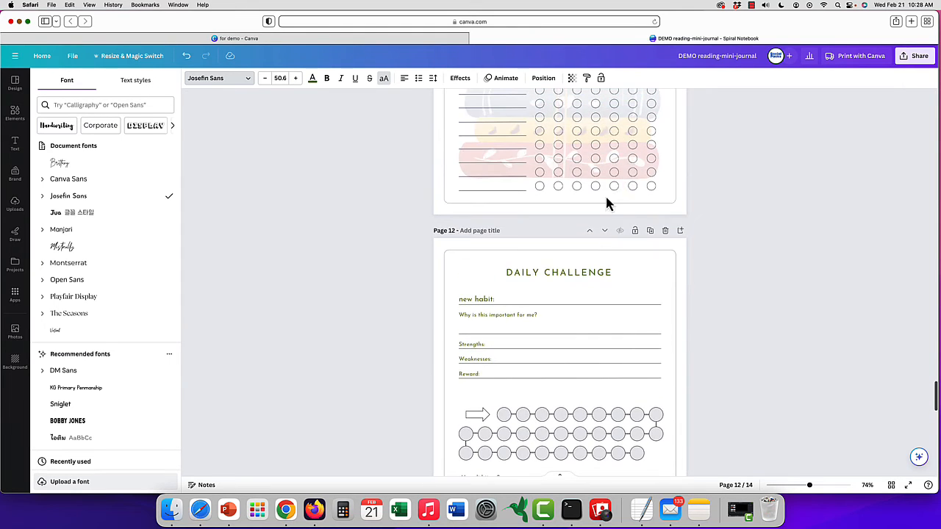
pyautogui.click(582, 271)
pyautogui.scroll(-7, 581, 270)
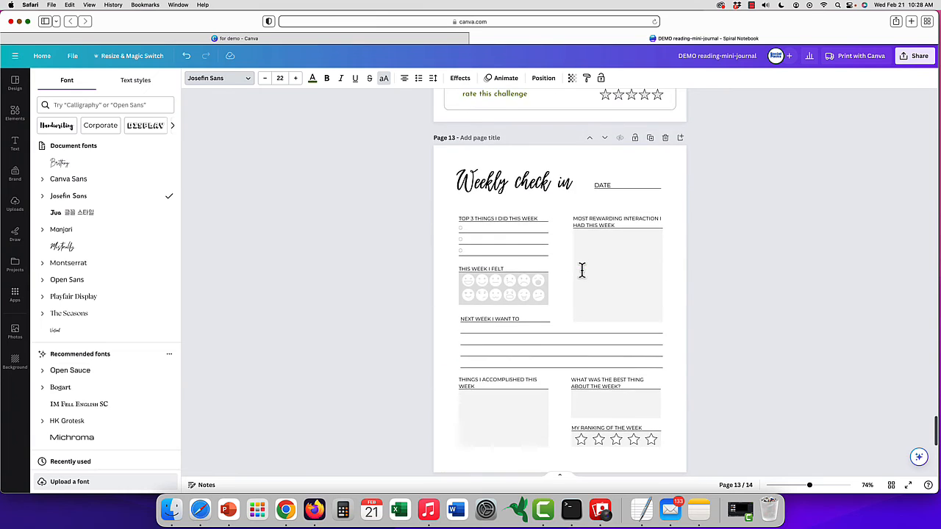
pyautogui.scroll(-5, 581, 271)
pyautogui.click(571, 289)
pyautogui.click(571, 289)
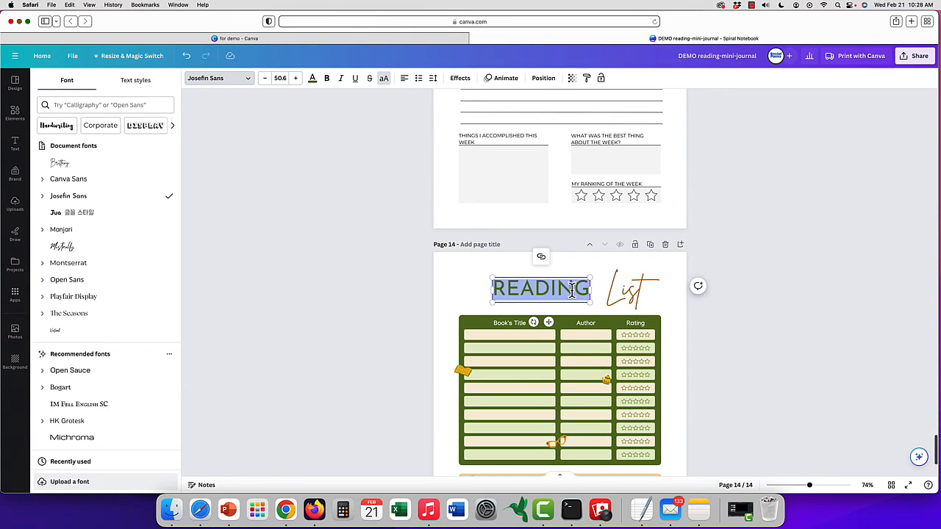
pyautogui.click(278, 78)
pyautogui.write('22')
pyautogui.press('Return')
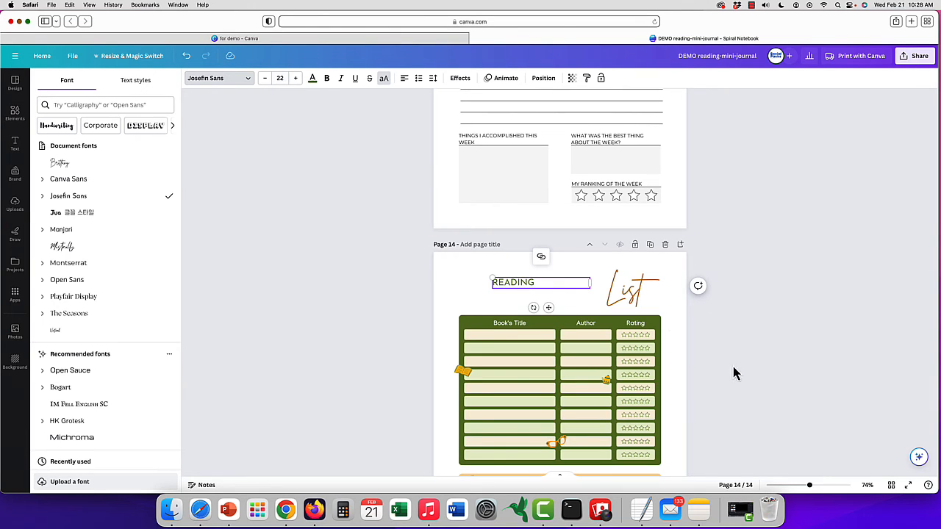
pyautogui.moveTo(547, 308); pyautogui.dragTo(553, 314)
pyautogui.click(326, 80)
# Step: Delete the separate script "List" text and extend the bold green title to read "READING LIST"
pyautogui.click(638, 299)
pyautogui.moveTo(638, 298); pyautogui.dragTo(621, 312)
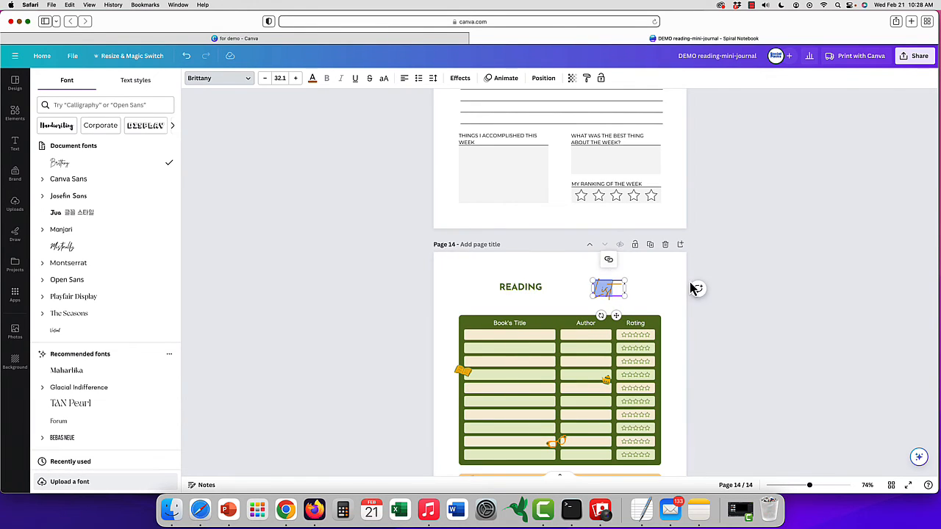
pyautogui.press('BackSpace')
pyautogui.doubleClick(557, 287)
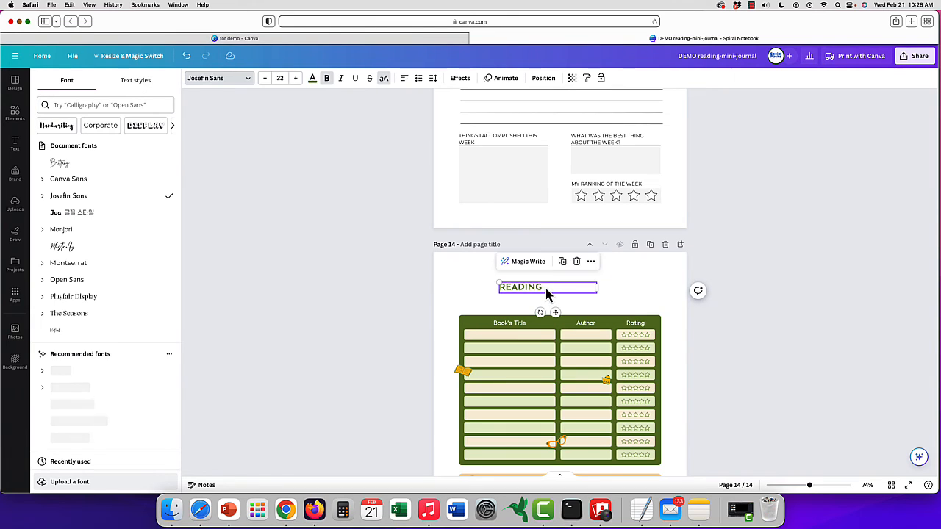
pyautogui.click(545, 287)
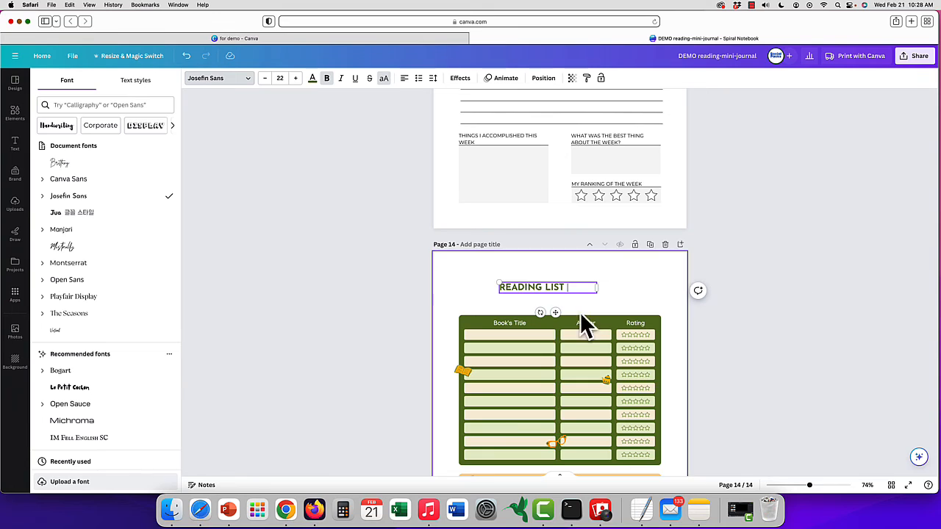
# Step: Center the "READING LIST" title above the book table on page 14
pyautogui.moveTo(555, 313); pyautogui.dragTo(576, 317)
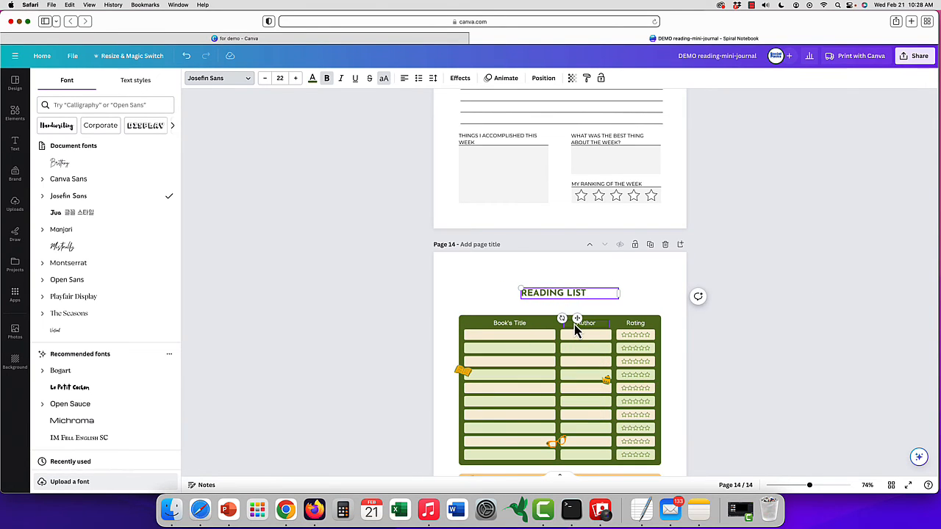
pyautogui.click(647, 281)
pyautogui.click(578, 293)
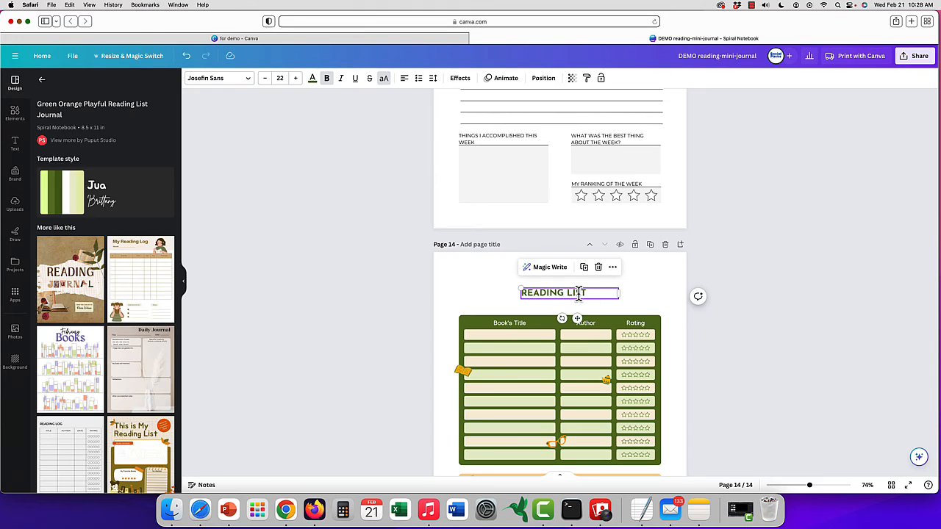
pyautogui.moveTo(572, 318); pyautogui.dragTo(567, 317)
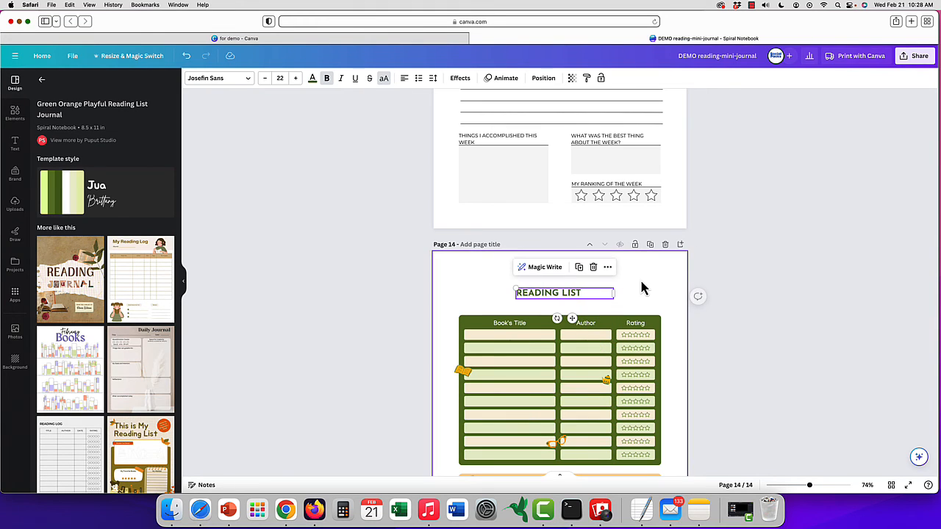
pyautogui.click(641, 289)
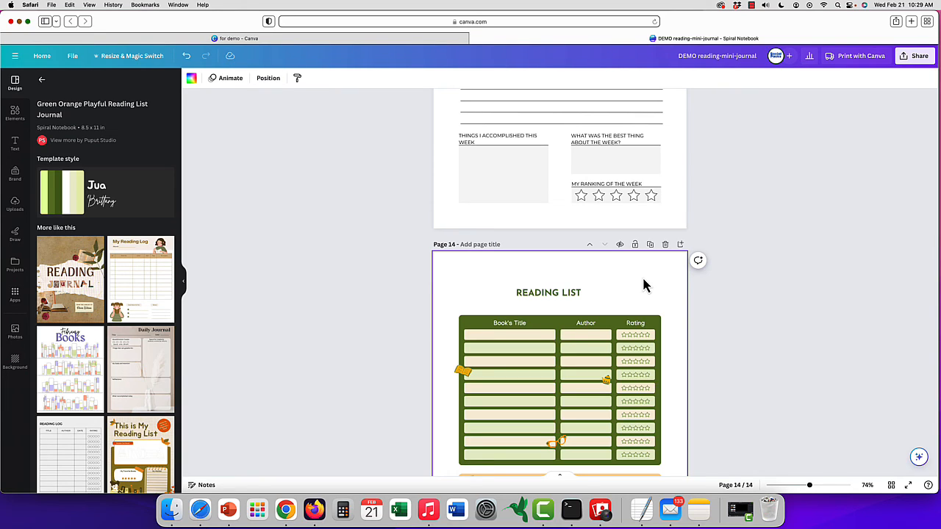
pyautogui.scroll(2, 587, 265)
pyautogui.scroll(10, 587, 266)
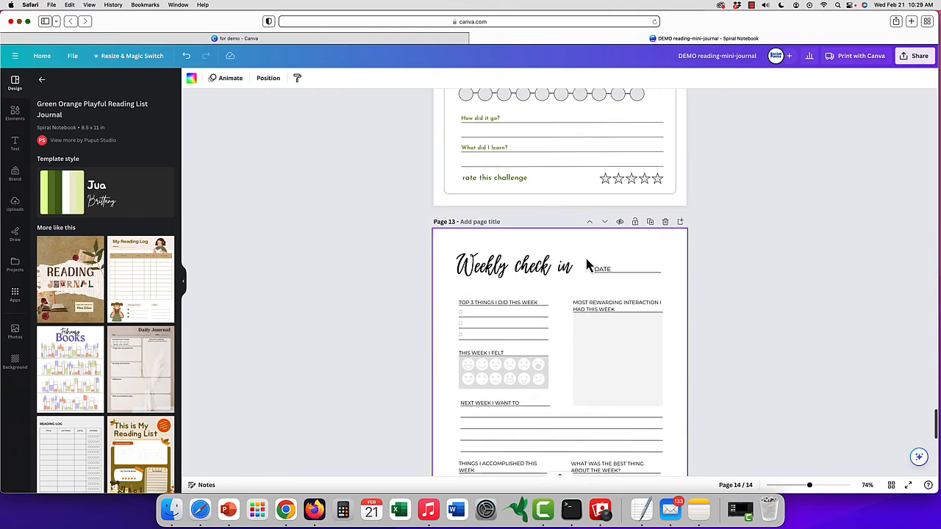
pyautogui.scroll(-2, 587, 266)
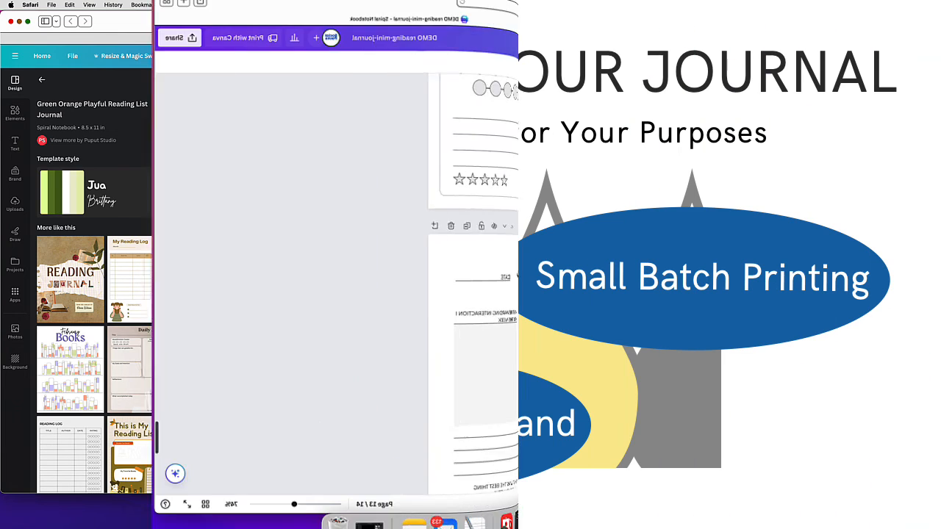